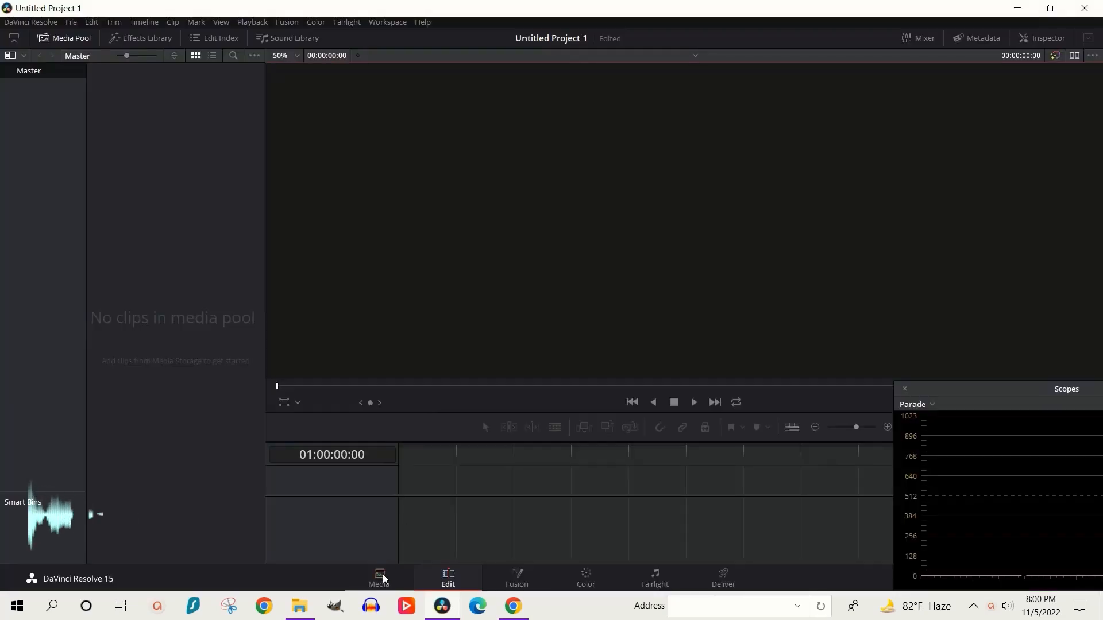
- Import IMG_[1316-1316].JPG from the file explorer into the media pool and place it on a new timeline
{"action": "left_click", "coordinate": [381, 580]}
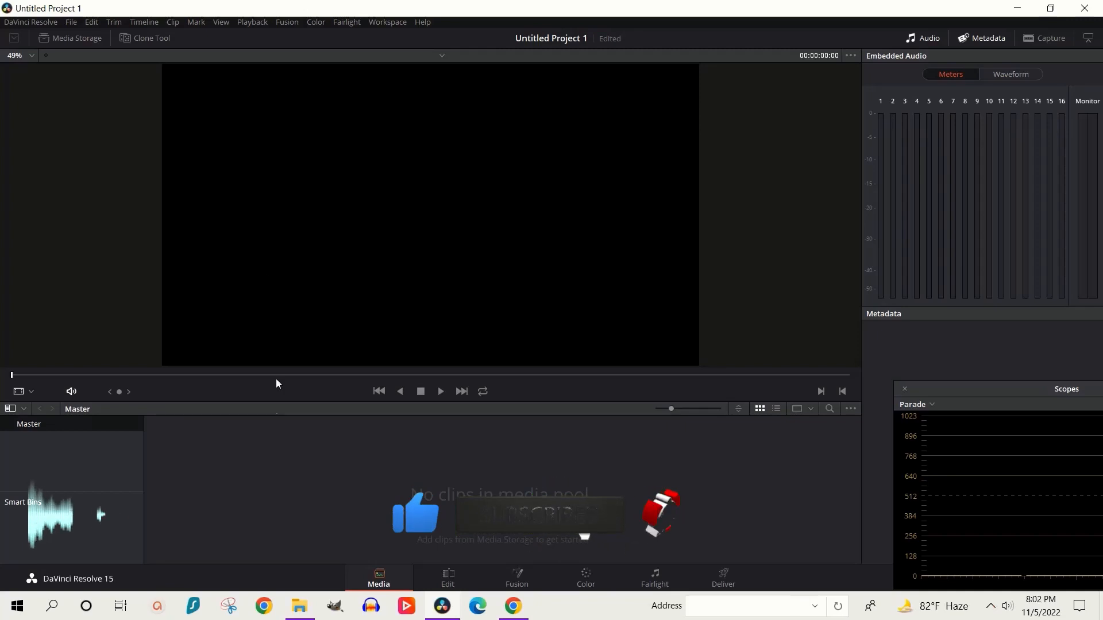
{"action": "left_click", "coordinate": [299, 607]}
{"action": "left_click_drag", "start_coordinate": [174, 99], "coordinate": [423, 494]}
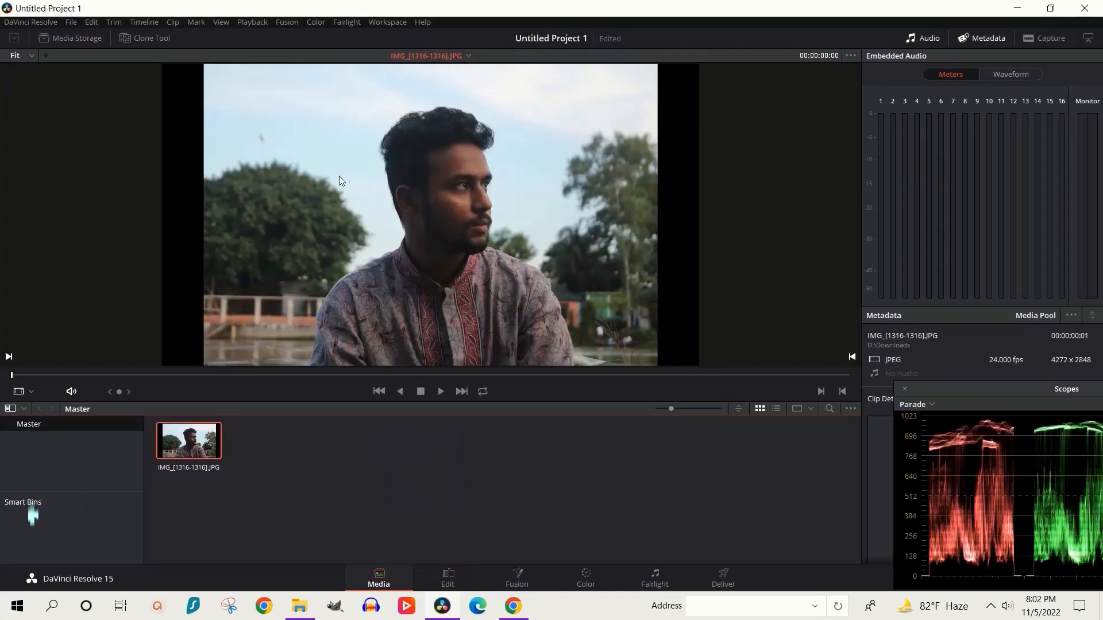
{"action": "left_click", "coordinate": [449, 580]}
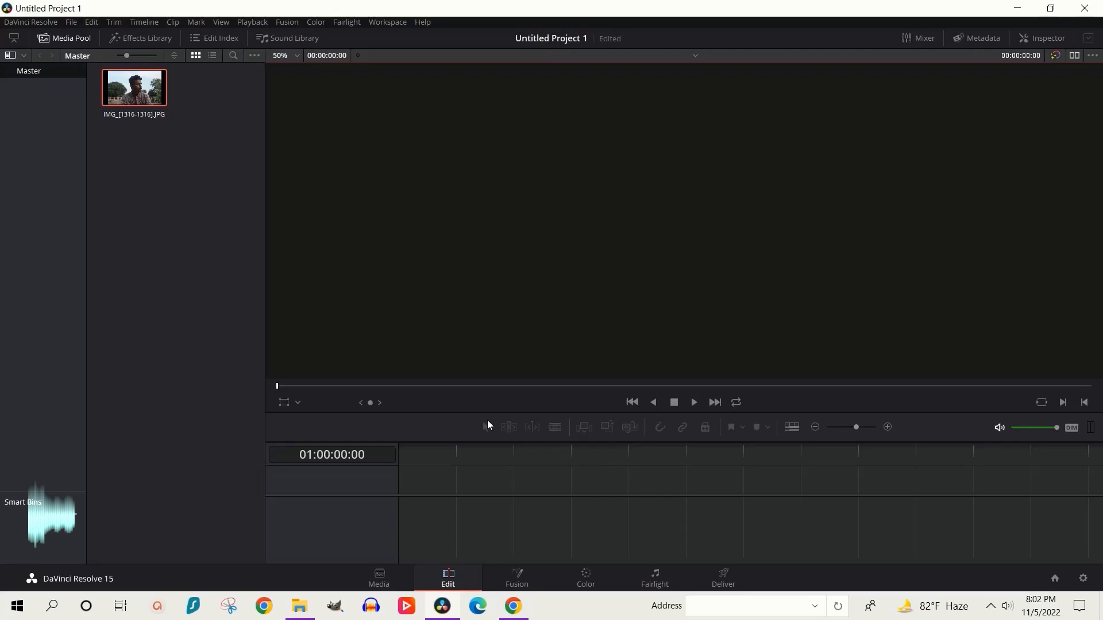
{"action": "left_click_drag", "start_coordinate": [115, 97], "coordinate": [399, 495]}
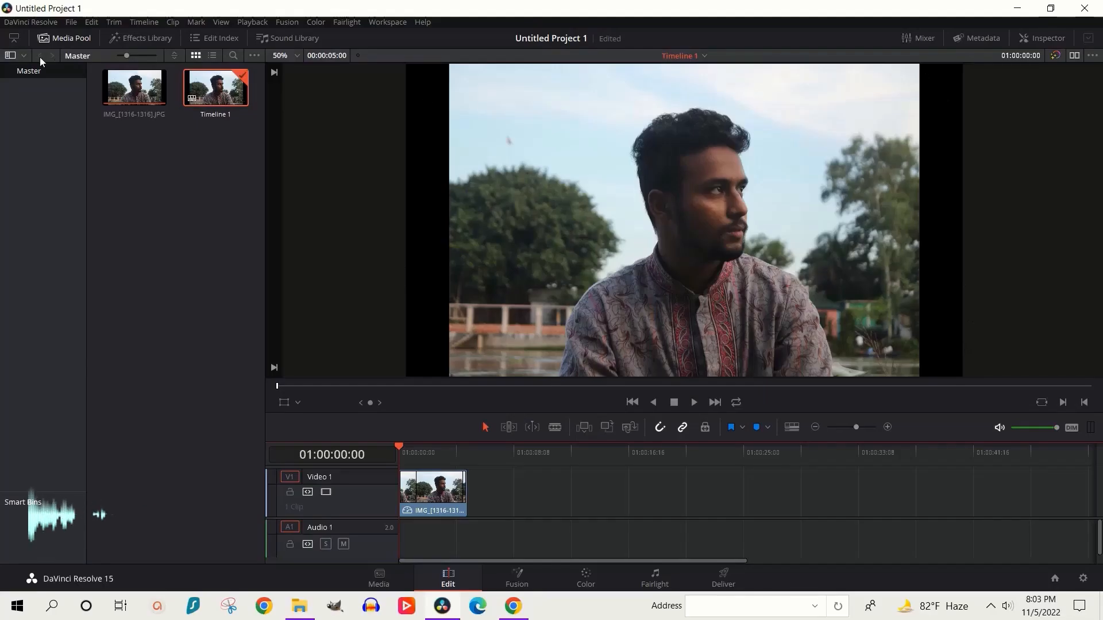
- Set a custom timeline resolution of 3000 x 2000 in the project settings and open the Color page
{"action": "left_click", "coordinate": [70, 22]}
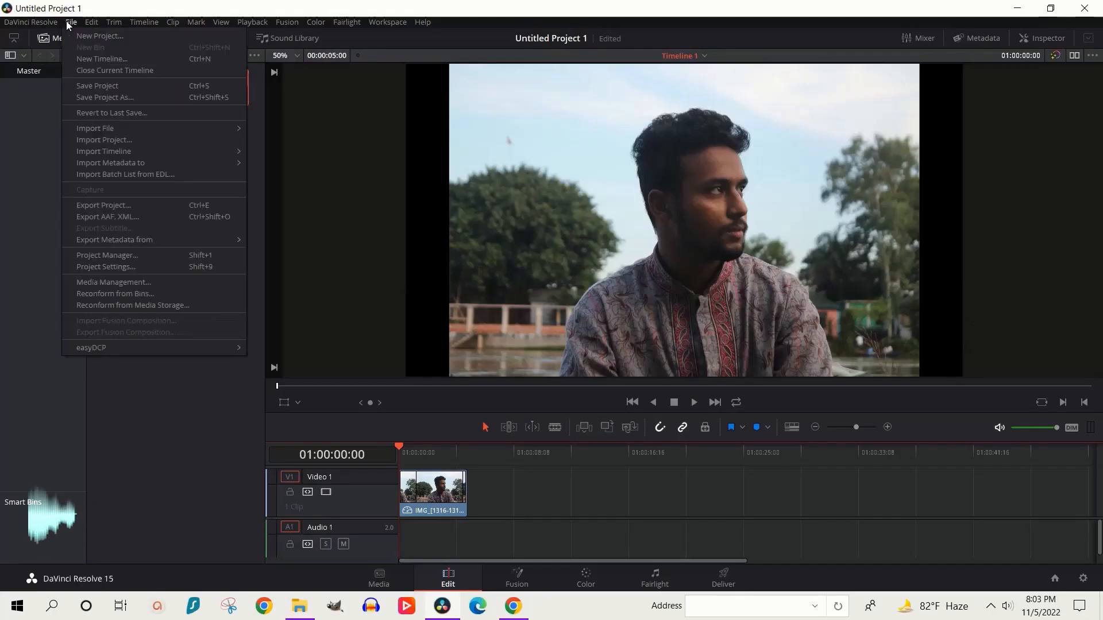
{"action": "left_click", "coordinate": [155, 266]}
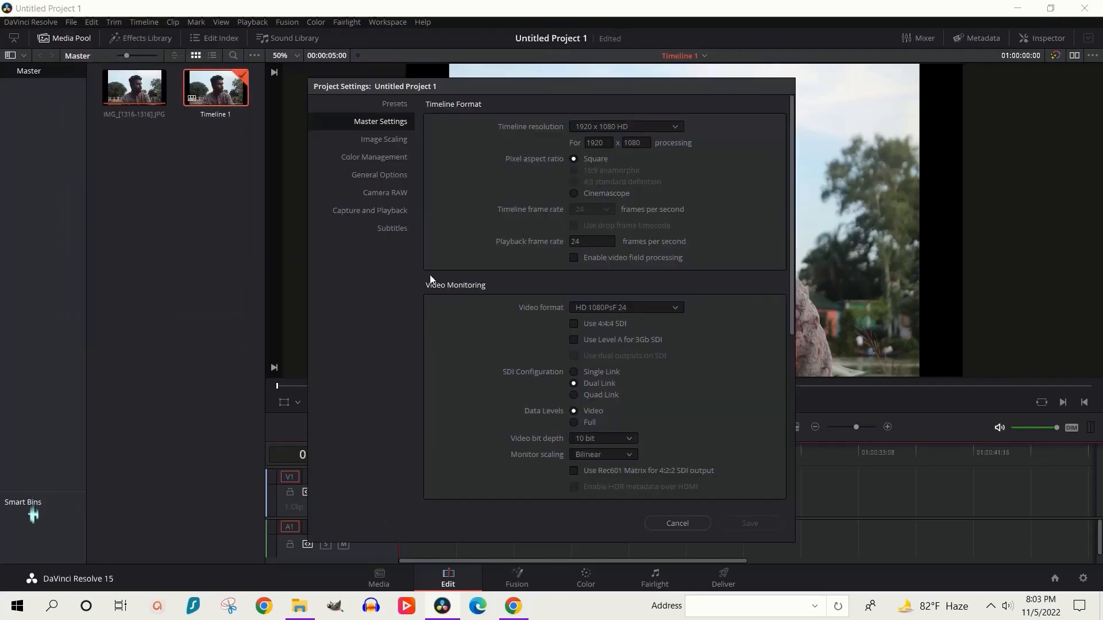
{"action": "left_click", "coordinate": [653, 131]}
{"action": "left_click", "coordinate": [601, 138]}
{"action": "left_click", "coordinate": [584, 143]}
{"action": "type", "text": "3000"}
{"action": "key", "text": "Tab"}
{"action": "type", "text": "2000"}
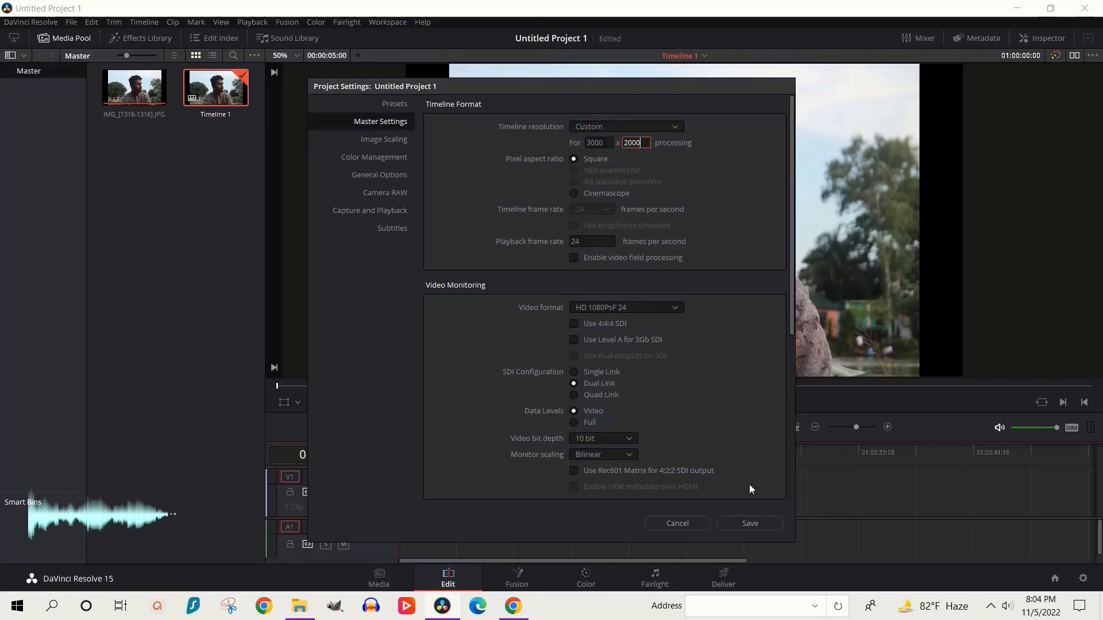
{"action": "left_click", "coordinate": [750, 523]}
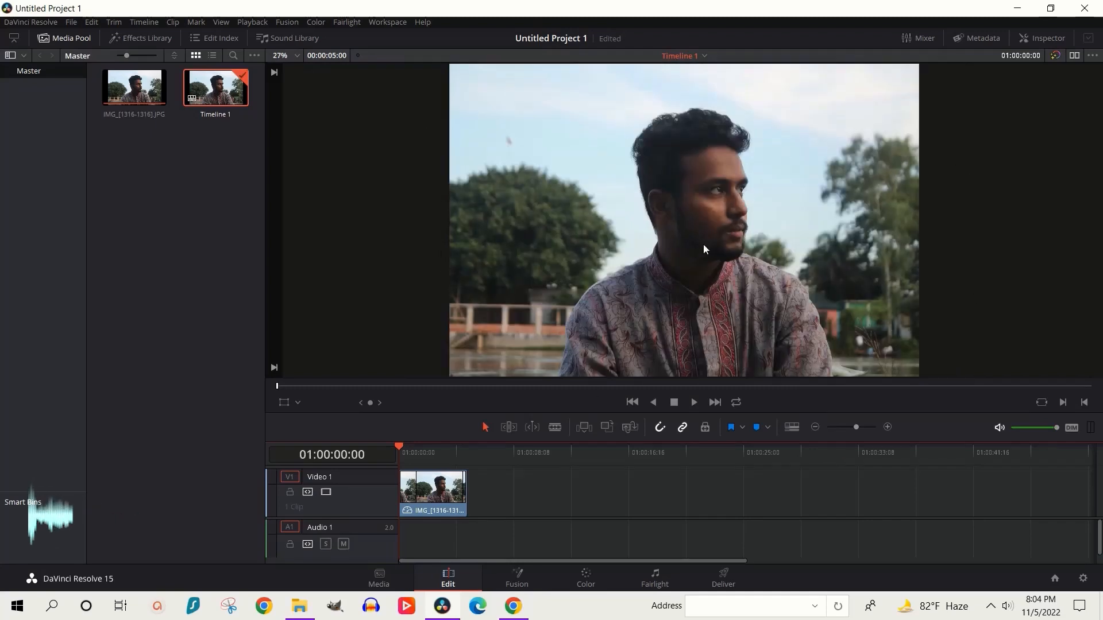
{"action": "left_click", "coordinate": [587, 582]}
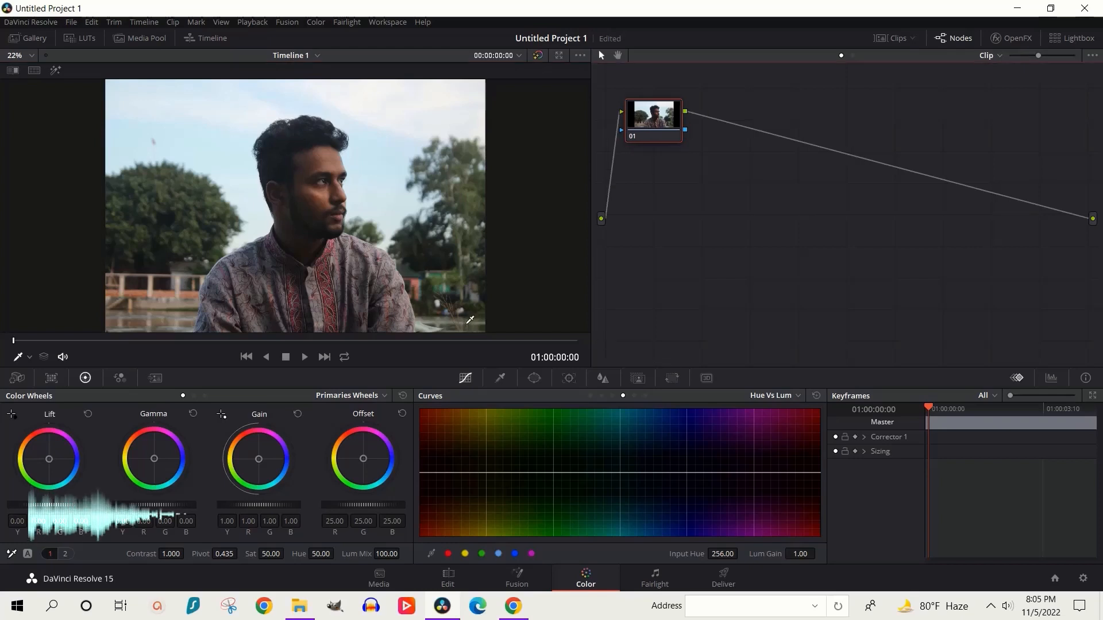
- Try warming the image by shifting Offset to 34.18, 22.95, 15.65, and cooling it with a color temperature of -2000
{"action": "left_click_drag", "start_coordinate": [368, 465], "coordinate": [362, 456]}
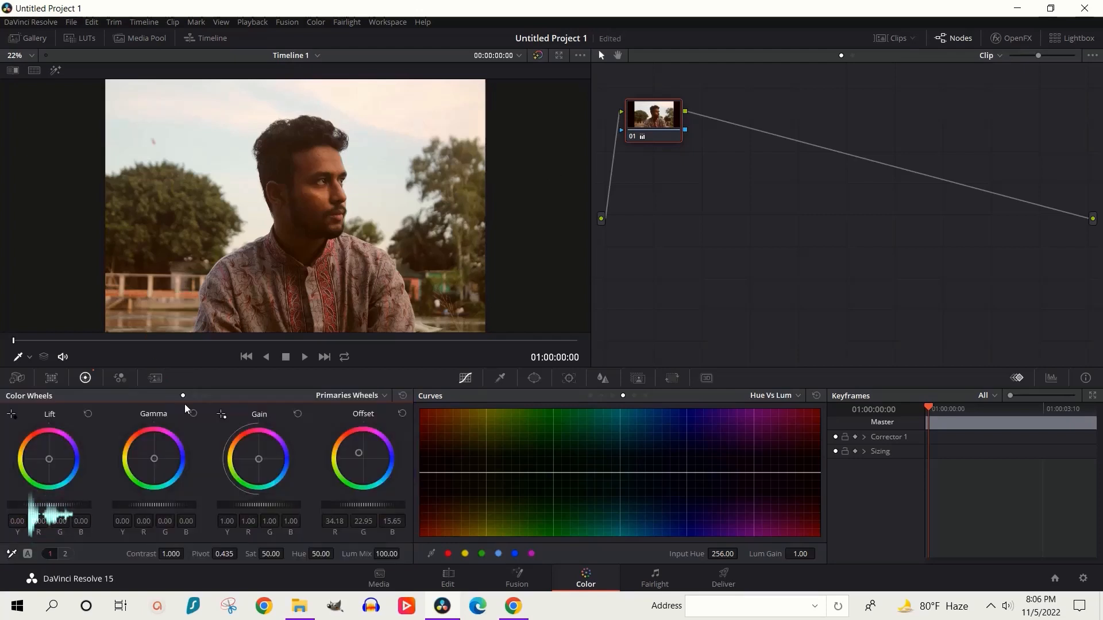
{"action": "left_click", "coordinate": [65, 554]}
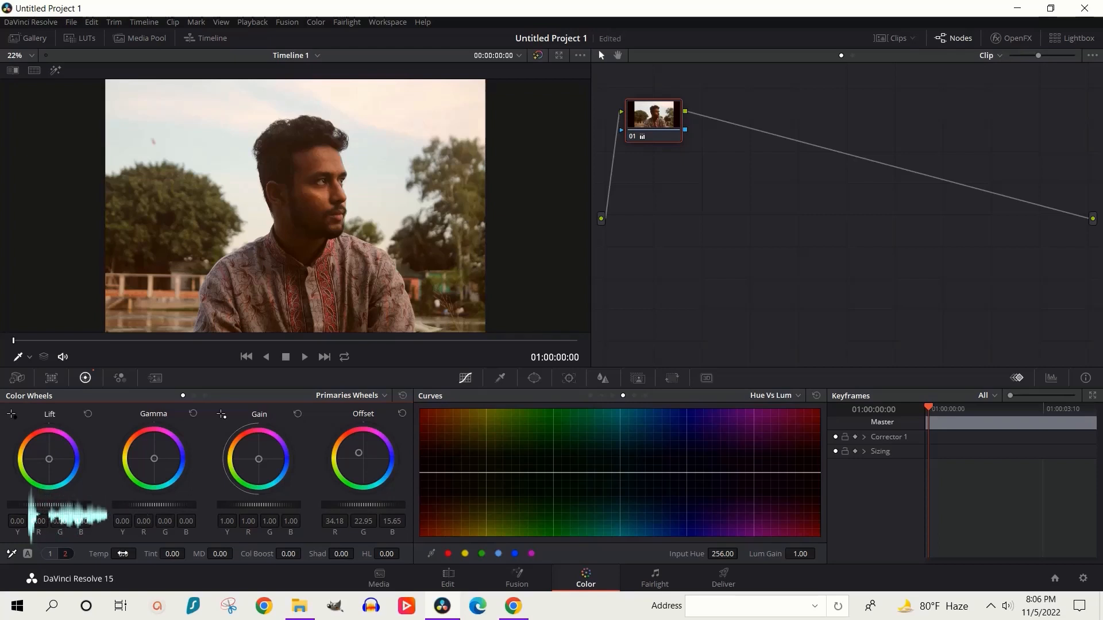
{"action": "left_click_drag", "start_coordinate": [123, 554], "coordinate": [11, 554]}
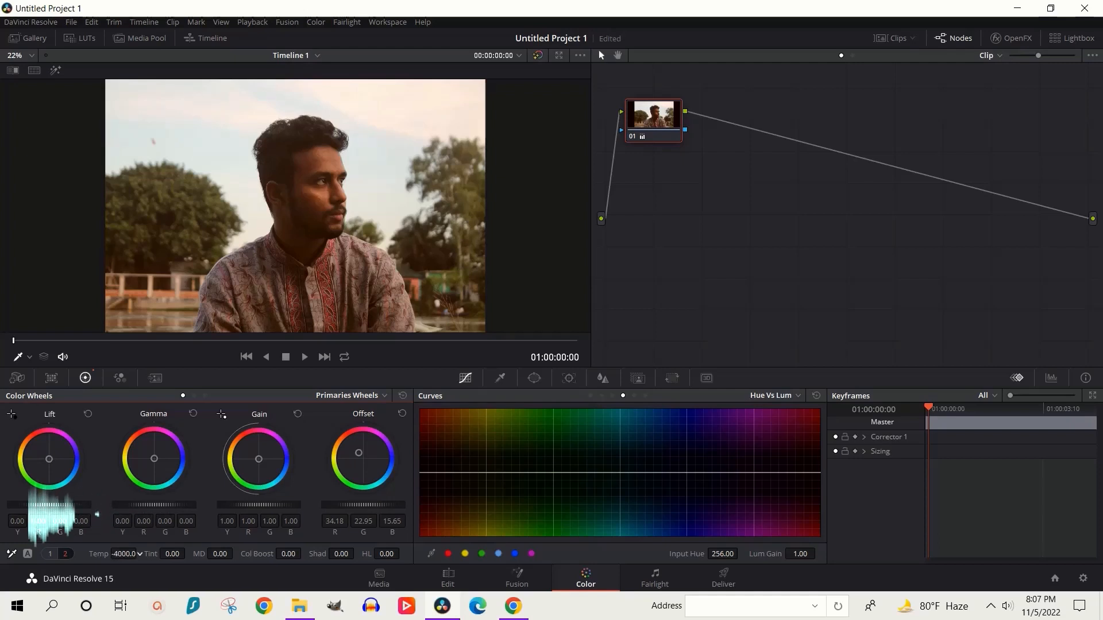
{"action": "left_click_drag", "start_coordinate": [123, 554], "coordinate": [147, 554]}
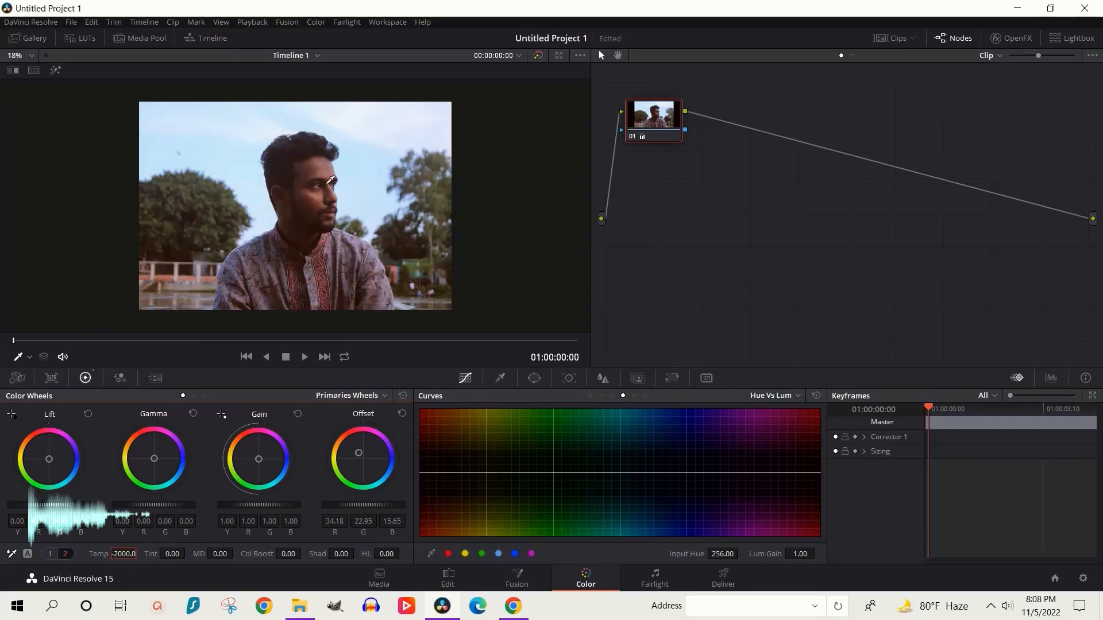
{"action": "scroll", "coordinate": [328, 201], "scroll_direction": "up", "scroll_amount": 2}
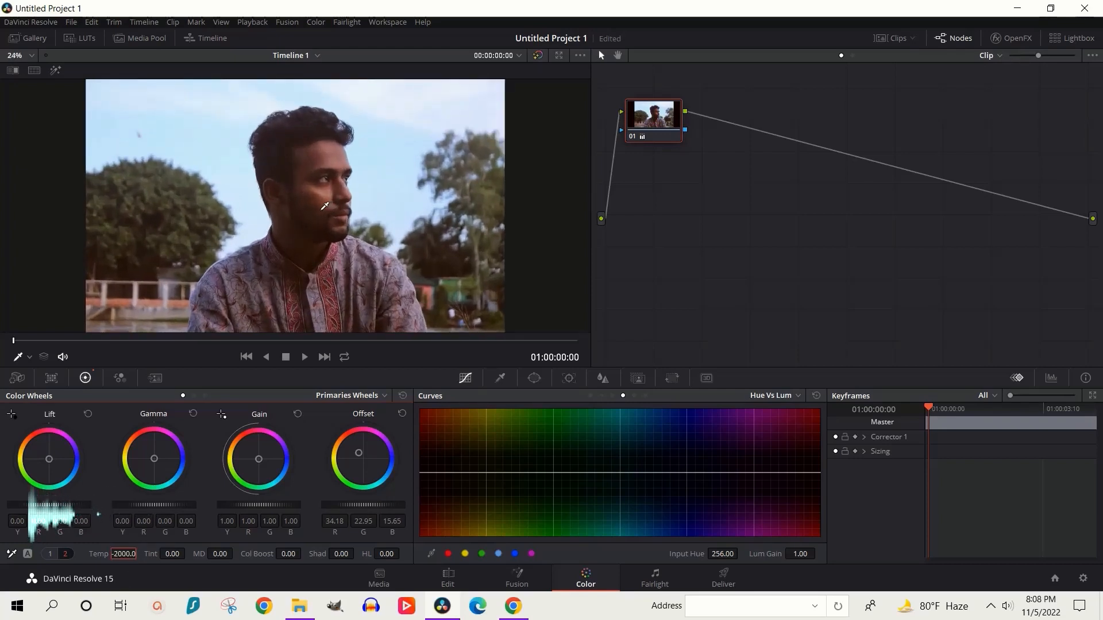
{"action": "scroll", "coordinate": [339, 175], "scroll_direction": "down", "scroll_amount": 4}
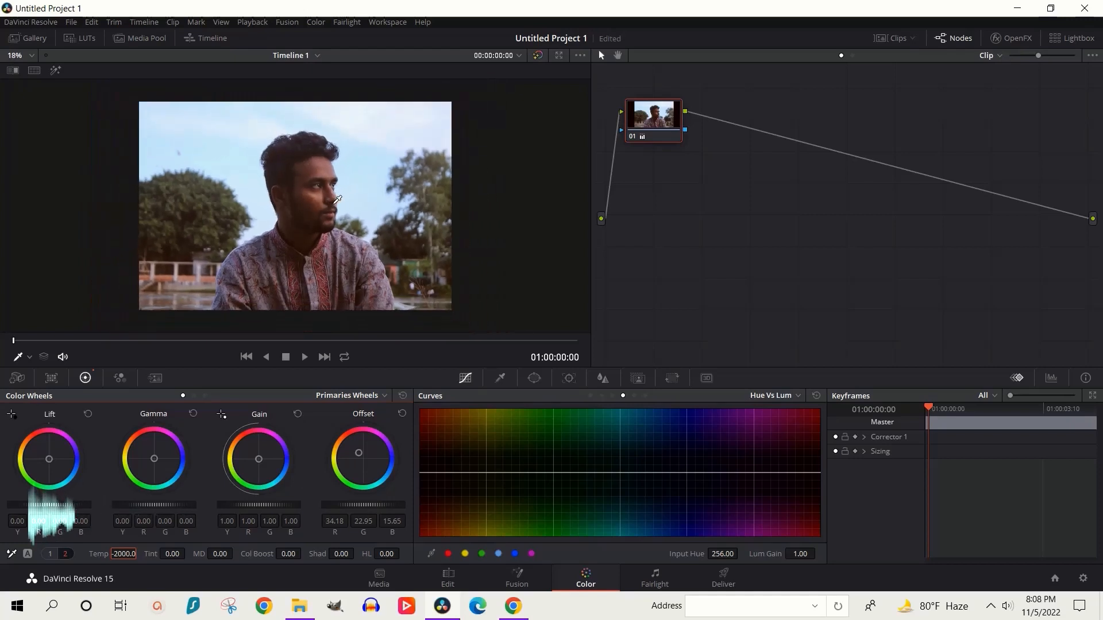
{"action": "scroll", "coordinate": [334, 204], "scroll_direction": "up", "scroll_amount": 2}
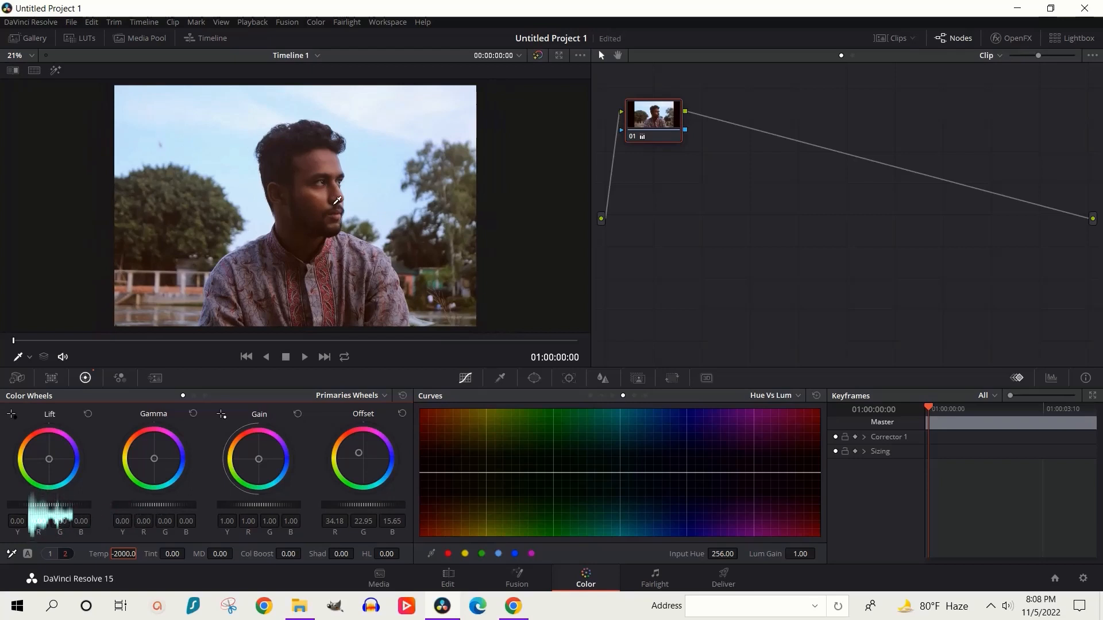
{"action": "scroll", "coordinate": [337, 200], "scroll_direction": "up", "scroll_amount": 1}
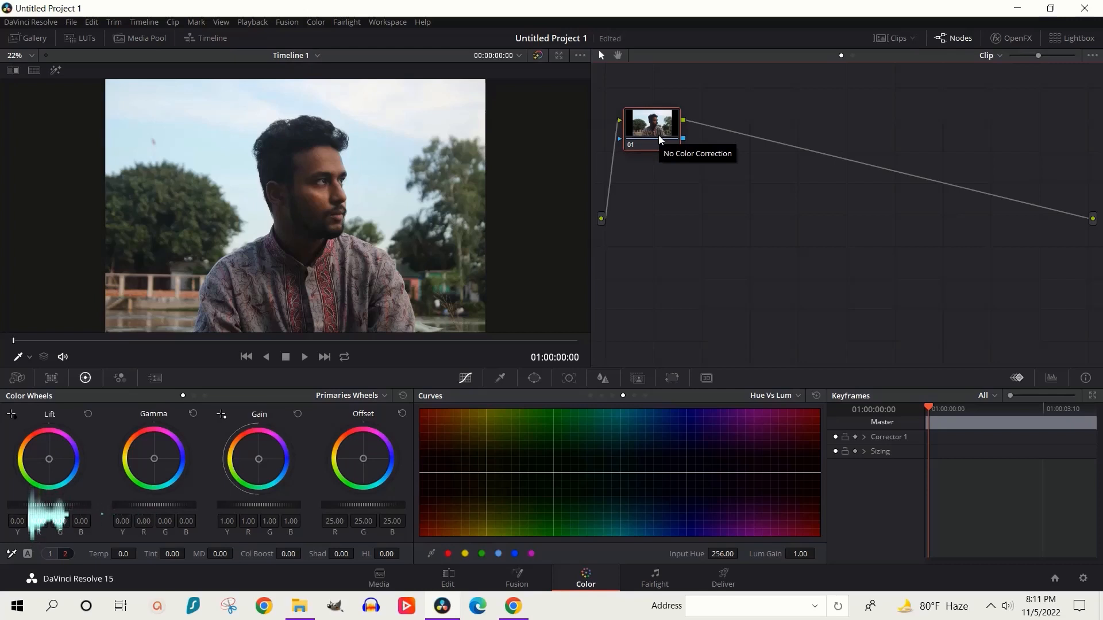
- Add two serial nodes, 02 and 03, after node 01
{"action": "key", "text": "alt+s"}
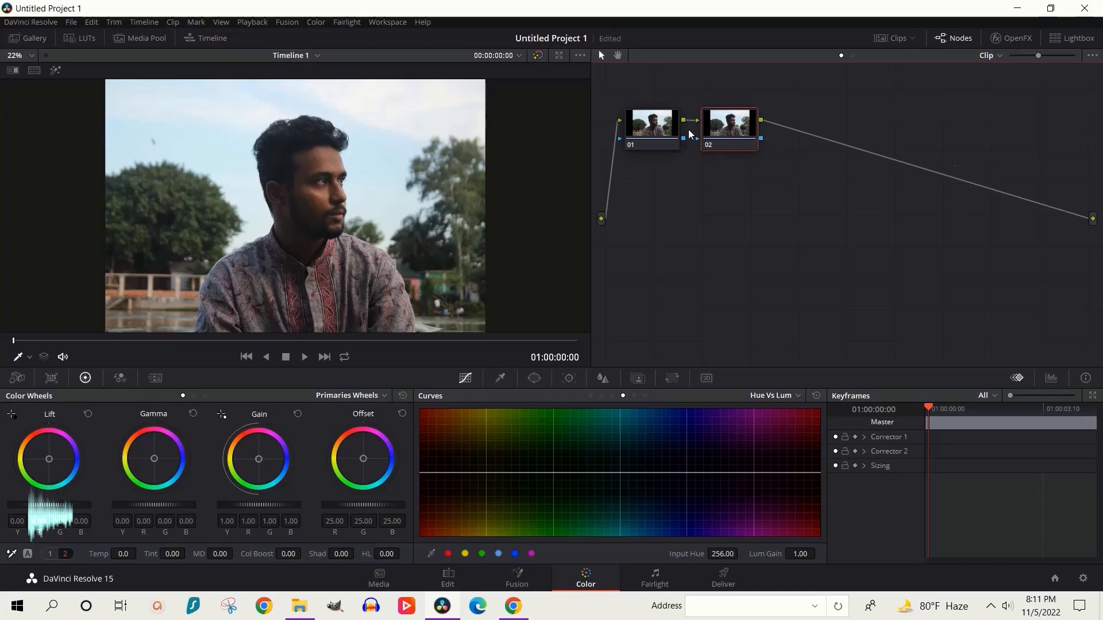
{"action": "key", "text": "alt+s"}
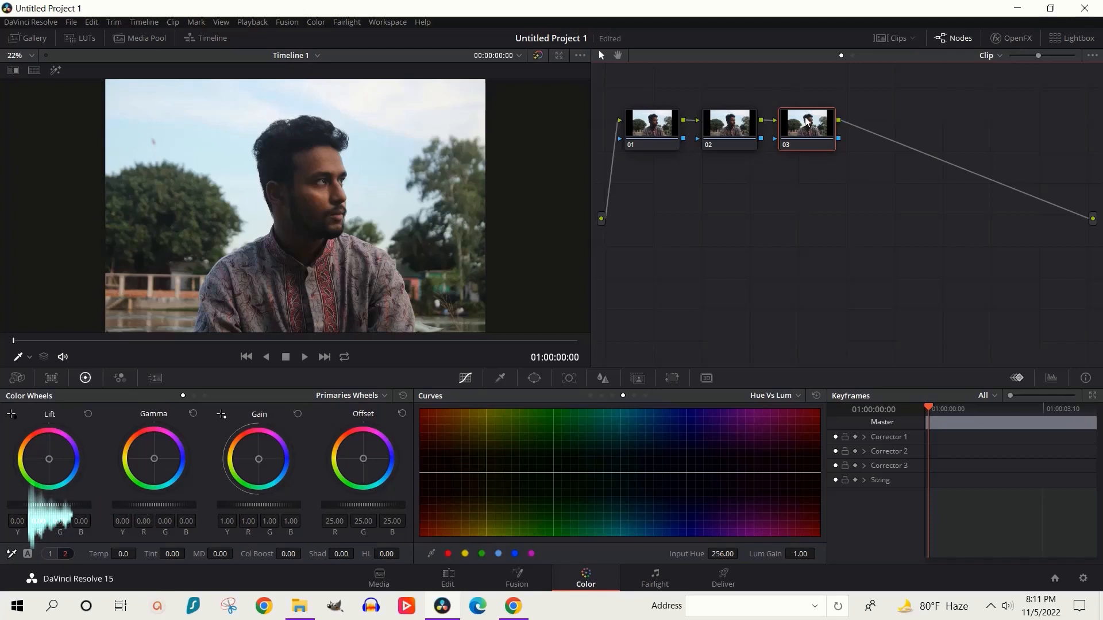
{"action": "key", "text": "Delete"}
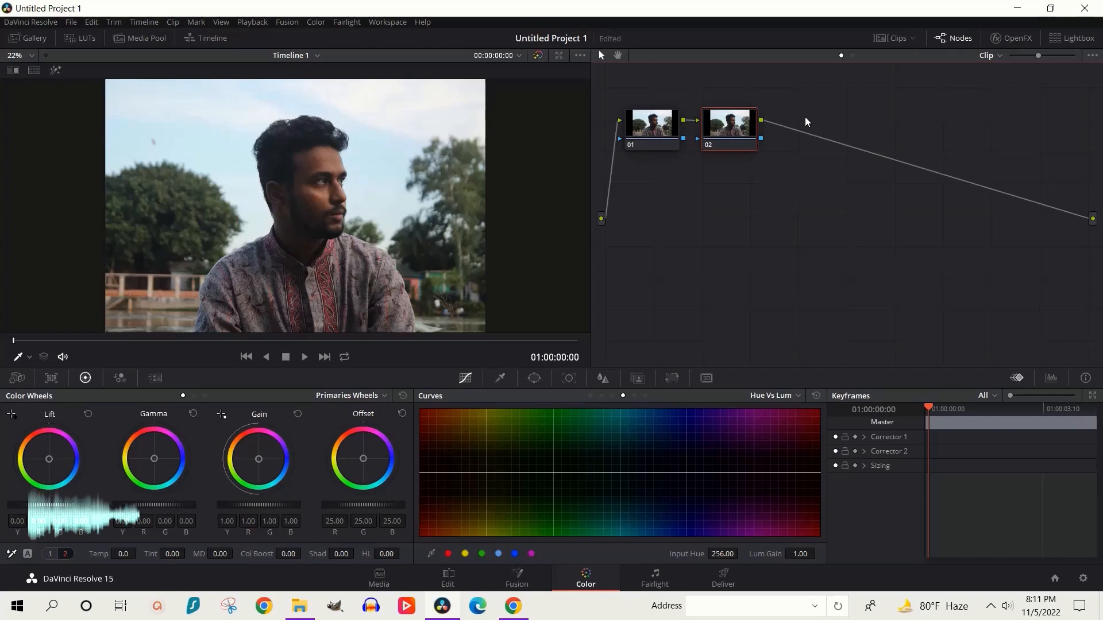
{"action": "key", "text": "alt+s"}
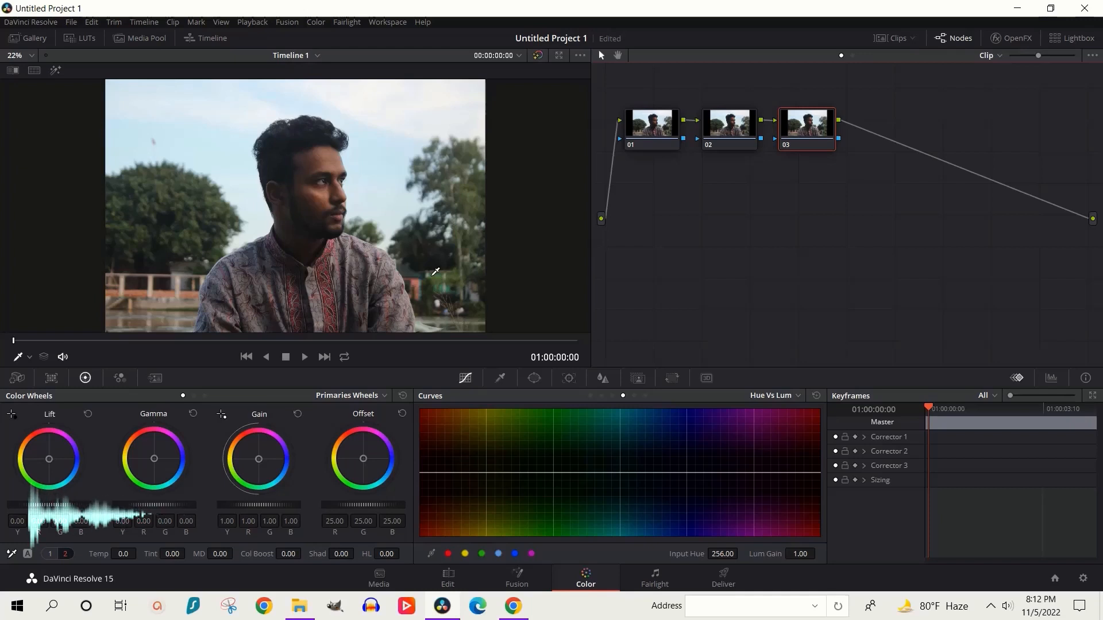
- Show the stills gallery and the clip thumbnails, and hide both again to enlarge the viewer
{"action": "left_click", "coordinate": [29, 37]}
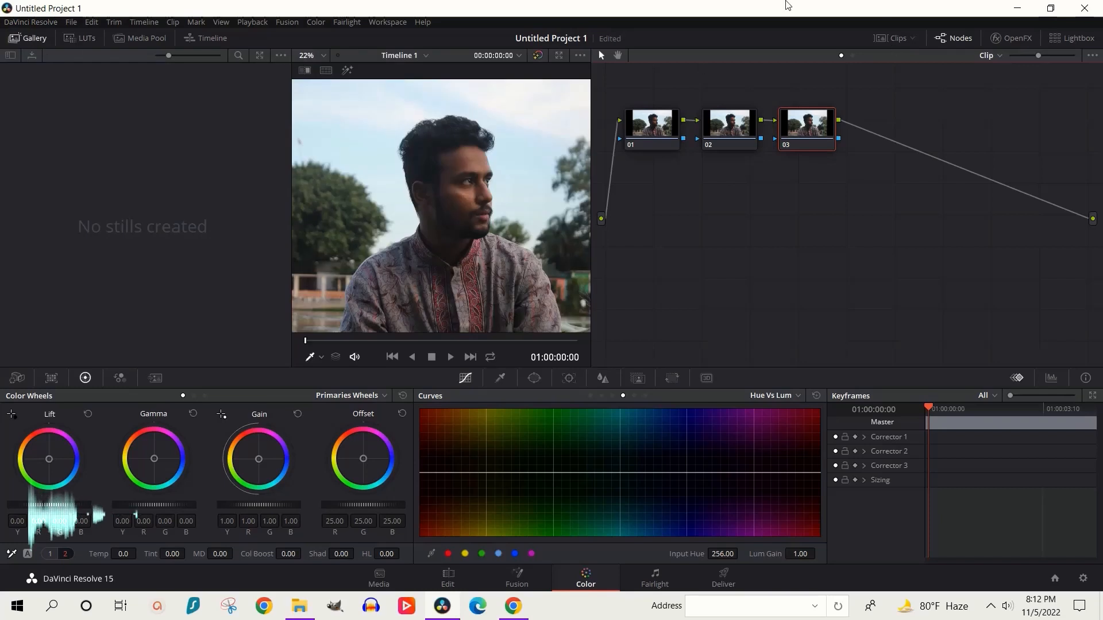
{"action": "left_click", "coordinate": [907, 38]}
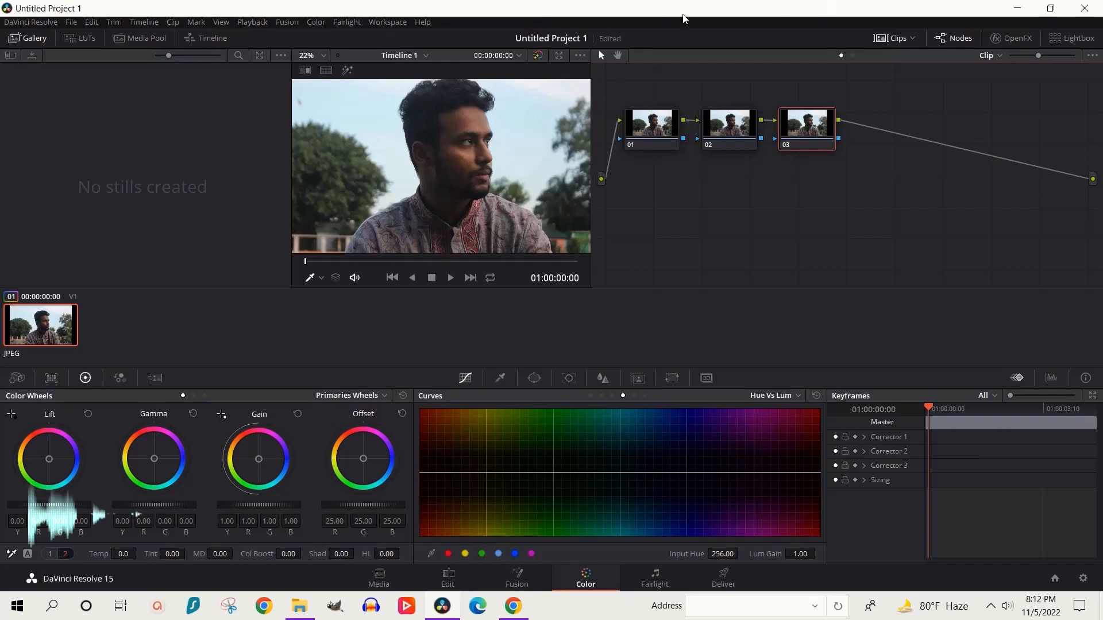
{"action": "left_click", "coordinate": [30, 39]}
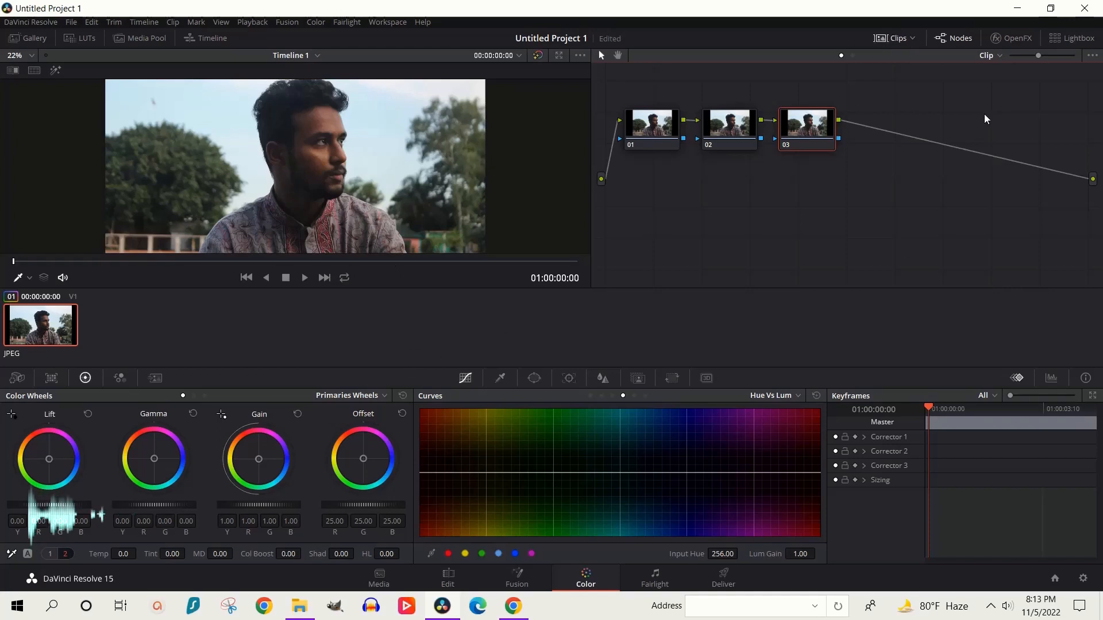
{"action": "left_click", "coordinate": [892, 39]}
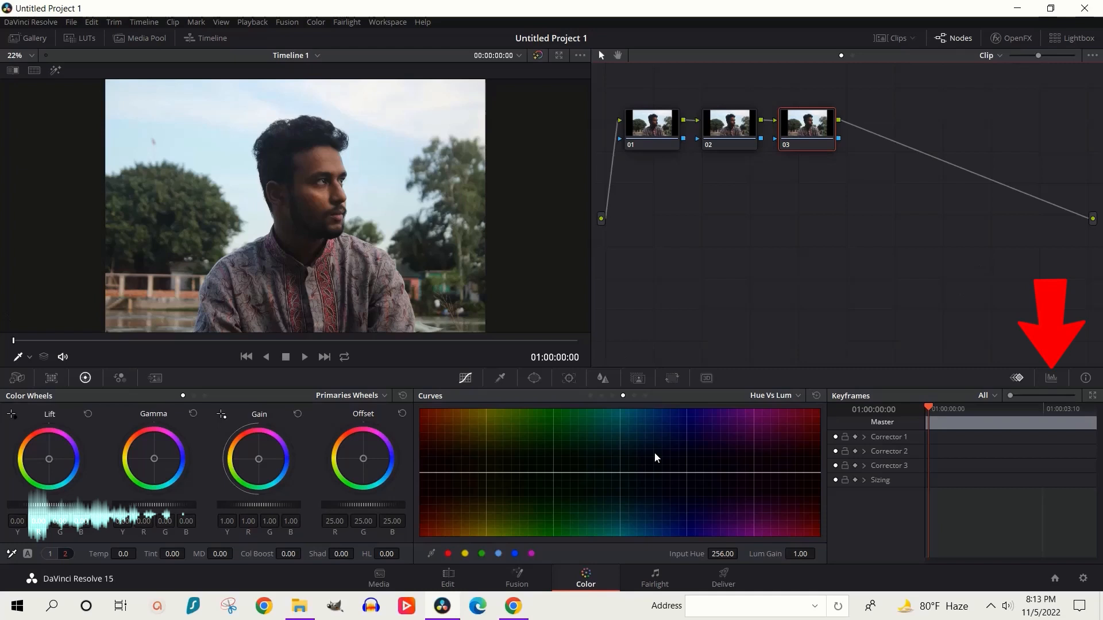
- Display the video scopes, preview the histogram and set the scope type back to Parade
{"action": "left_click", "coordinate": [1052, 379]}
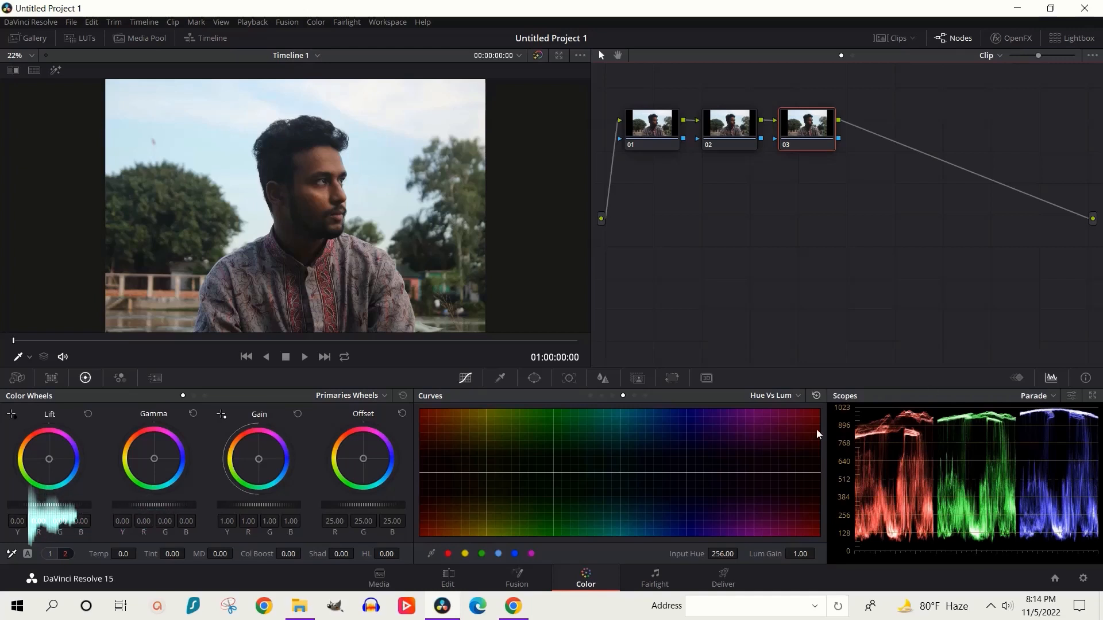
{"action": "left_click", "coordinate": [1052, 399]}
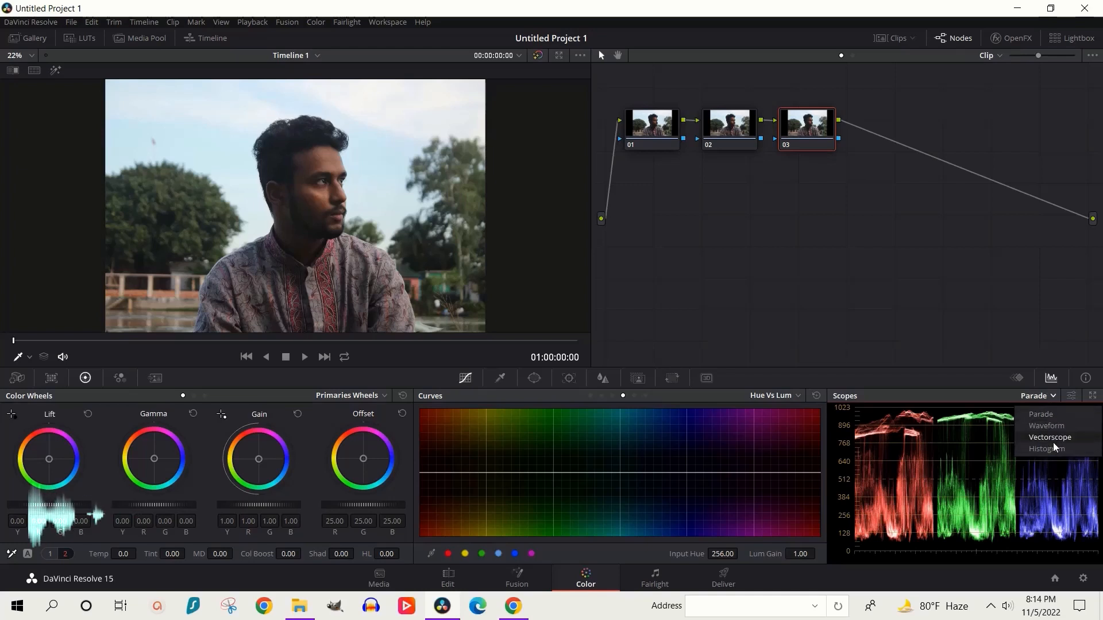
{"action": "left_click", "coordinate": [1056, 445]}
{"action": "left_click", "coordinate": [1051, 399]}
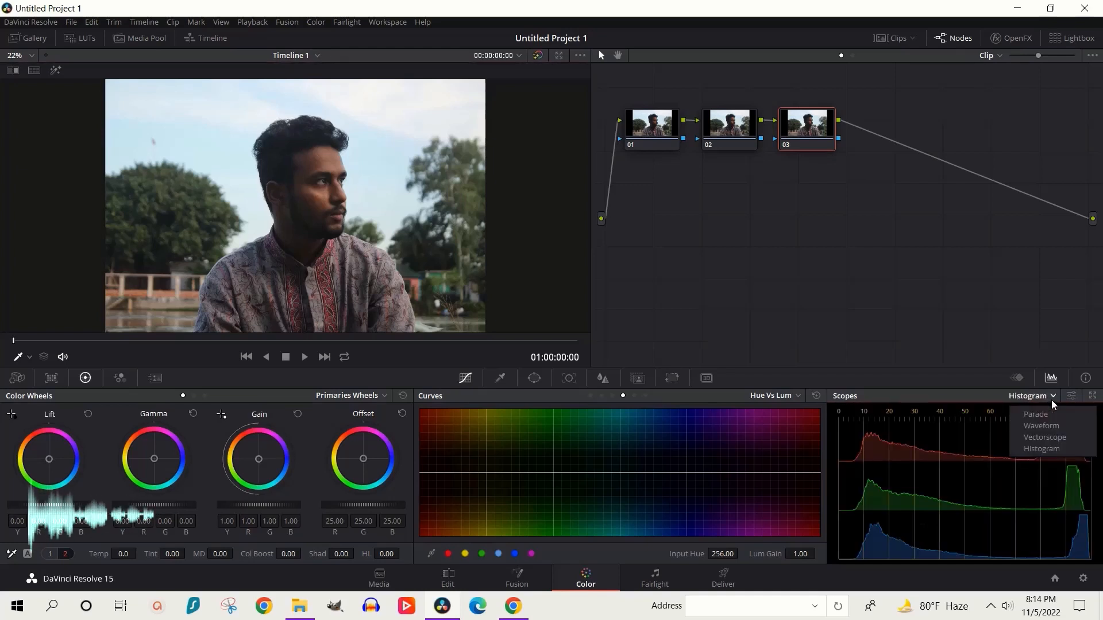
{"action": "left_click", "coordinate": [1053, 416]}
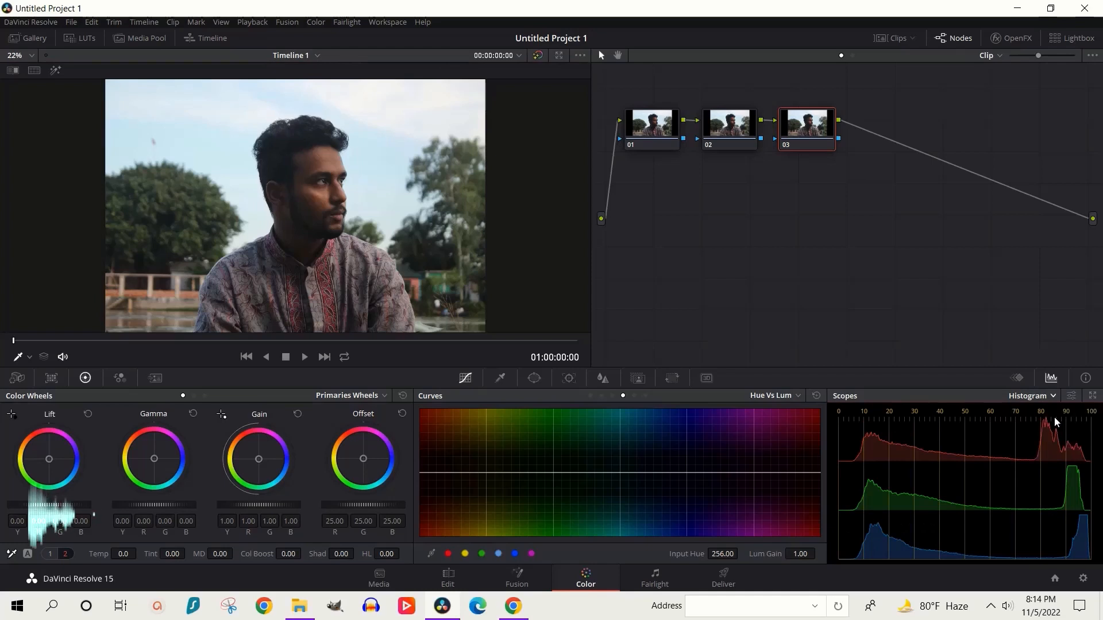
- Select node 01 and expand the Parade scope into a floating window, examining its traces against the portrait
{"action": "left_click", "coordinate": [654, 140]}
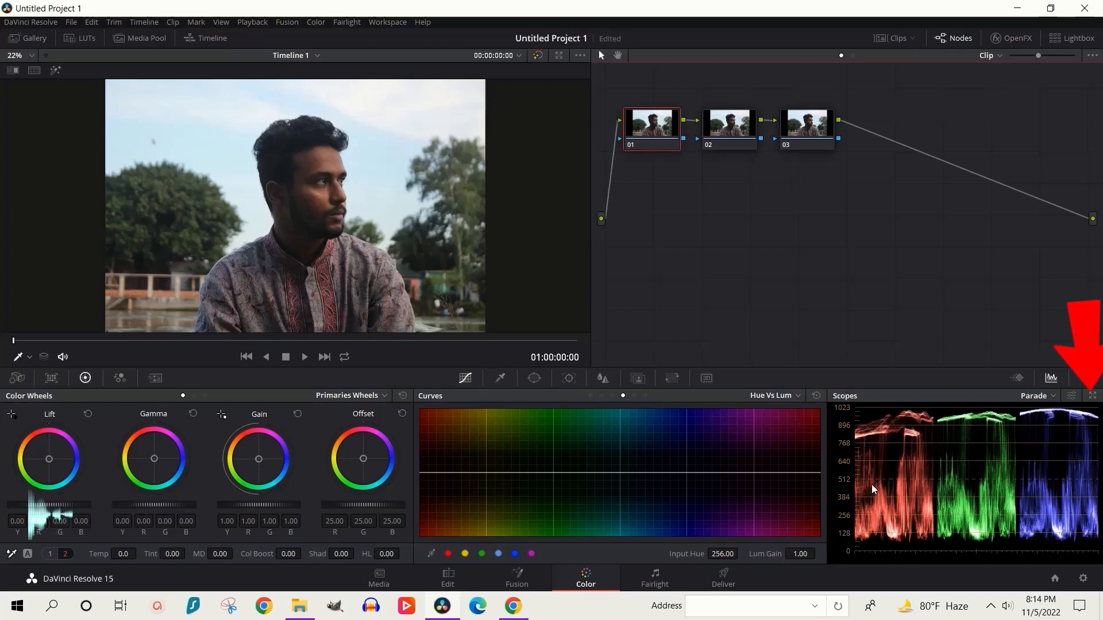
{"action": "left_click", "coordinate": [1093, 397]}
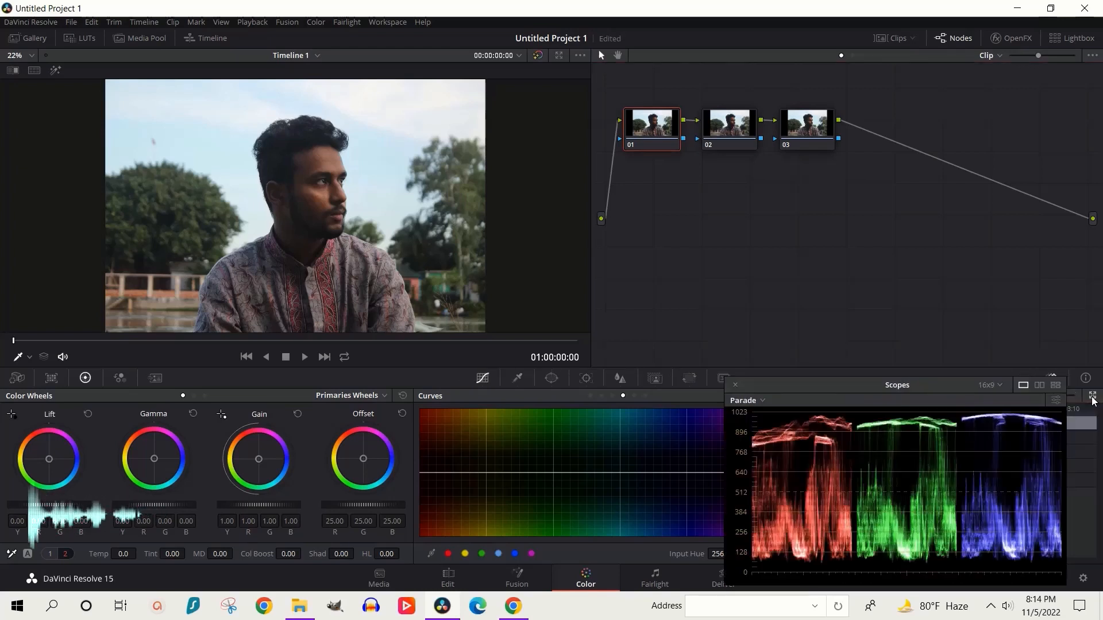
{"action": "left_click_drag", "start_coordinate": [1033, 423], "coordinate": [1063, 438]}
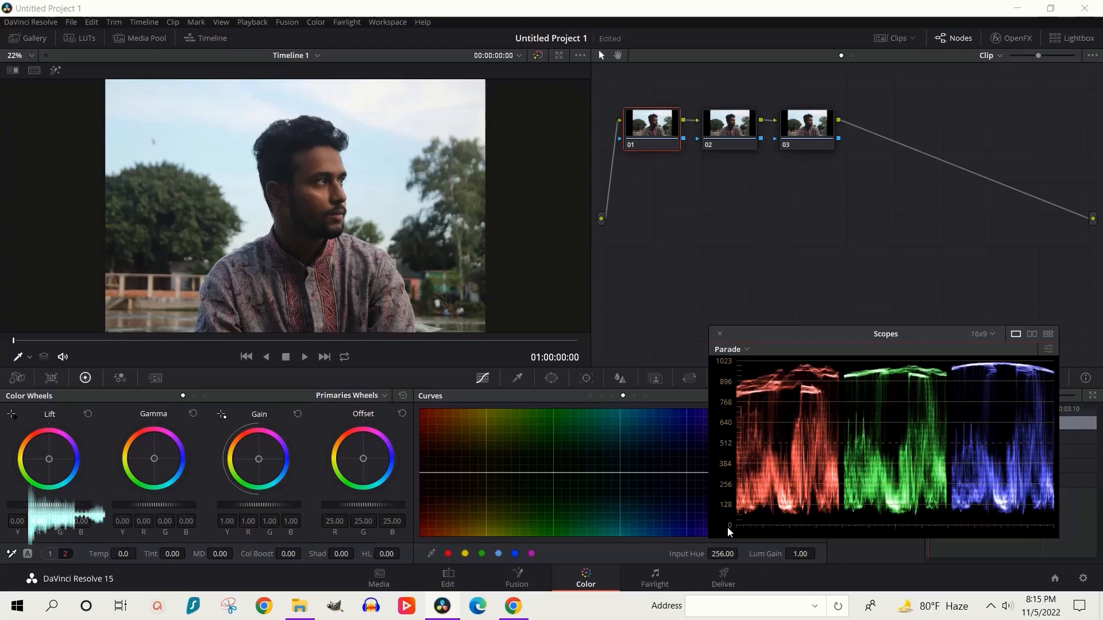
{"action": "mouse_move", "coordinate": [942, 479]}
{"action": "left_mouse_down"}
{"action": "mouse_move", "coordinate": [942, 507]}
{"action": "mouse_move", "coordinate": [941, 493]}
{"action": "left_mouse_up"}
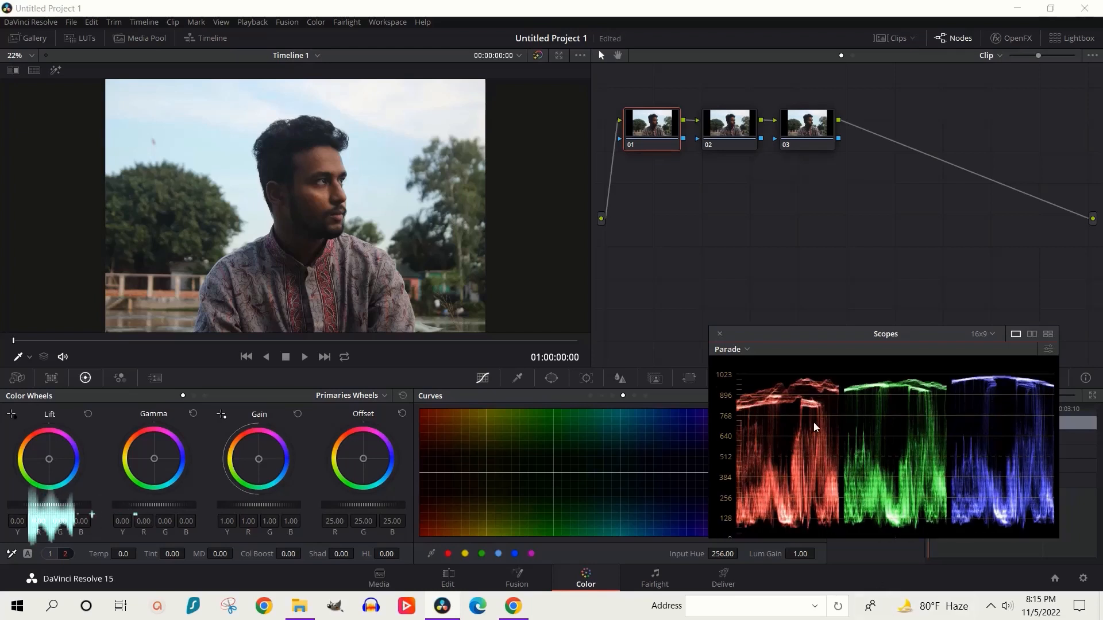
{"action": "left_click_drag", "start_coordinate": [905, 404], "coordinate": [880, 363]}
{"action": "scroll", "coordinate": [324, 131], "scroll_direction": "up", "scroll_amount": 6}
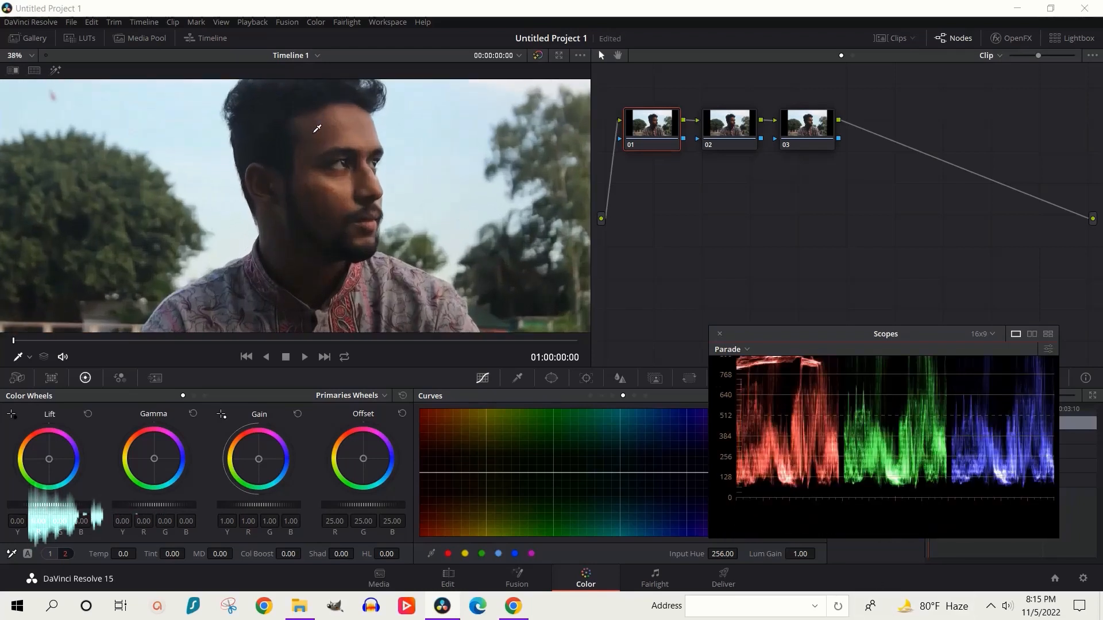
{"action": "scroll", "coordinate": [313, 125], "scroll_direction": "down", "scroll_amount": 2}
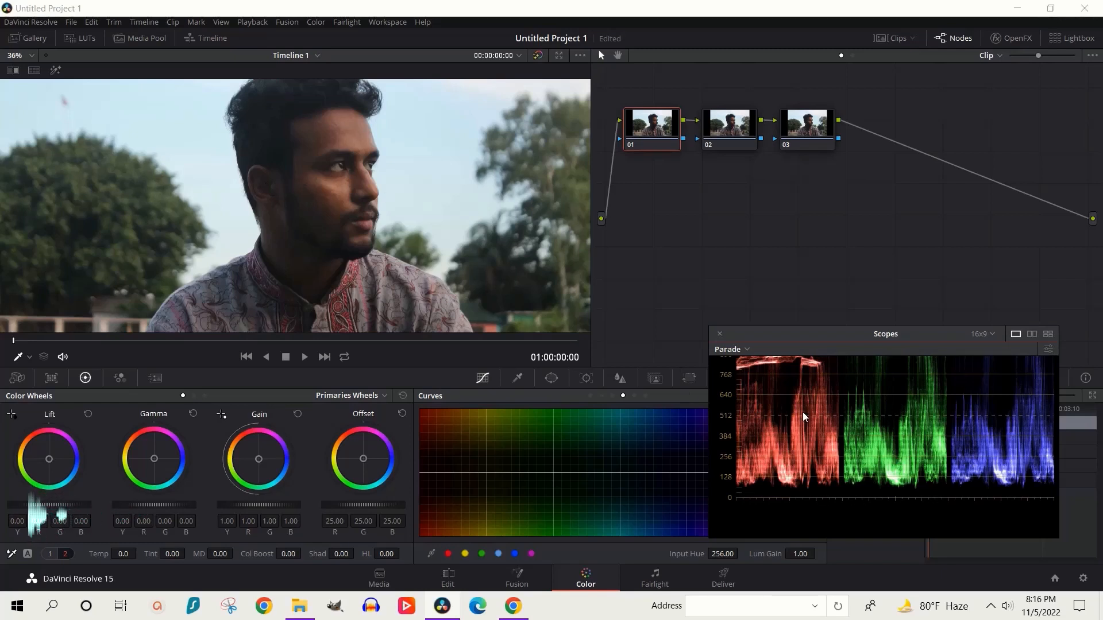
- Examine the whole portrait at several magnifications, comparing its dark and bright areas with the Parade traces
{"action": "scroll", "coordinate": [872, 422], "scroll_direction": "up", "scroll_amount": 2}
{"action": "scroll", "coordinate": [871, 417], "scroll_direction": "up", "scroll_amount": 1}
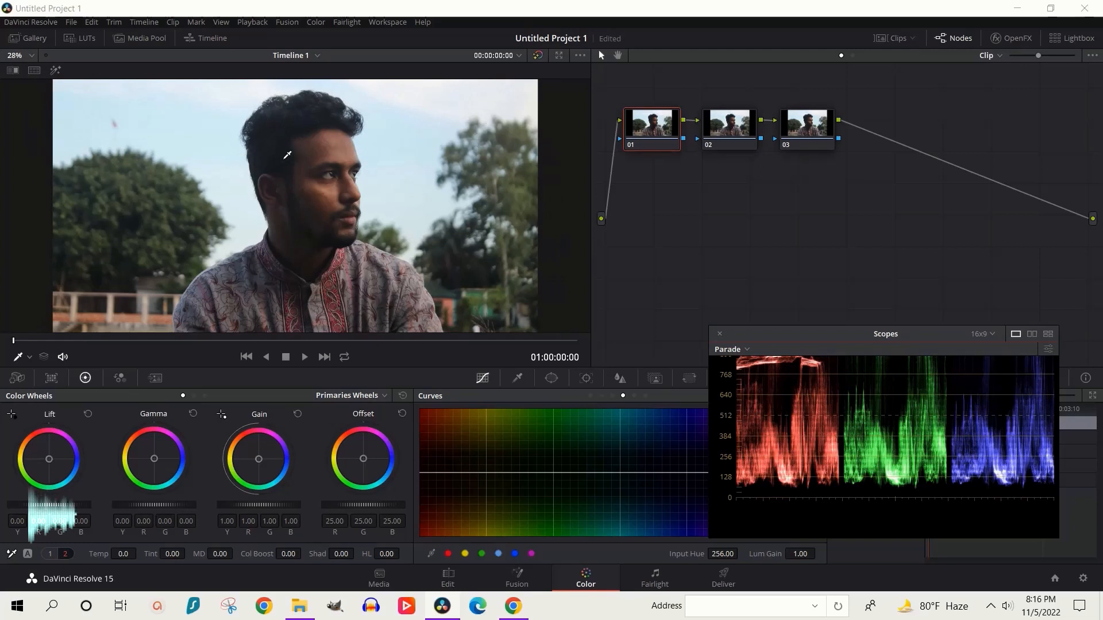
{"action": "scroll", "coordinate": [282, 158], "scroll_direction": "down", "scroll_amount": 2}
{"action": "scroll", "coordinate": [270, 212], "scroll_direction": "up", "scroll_amount": 3}
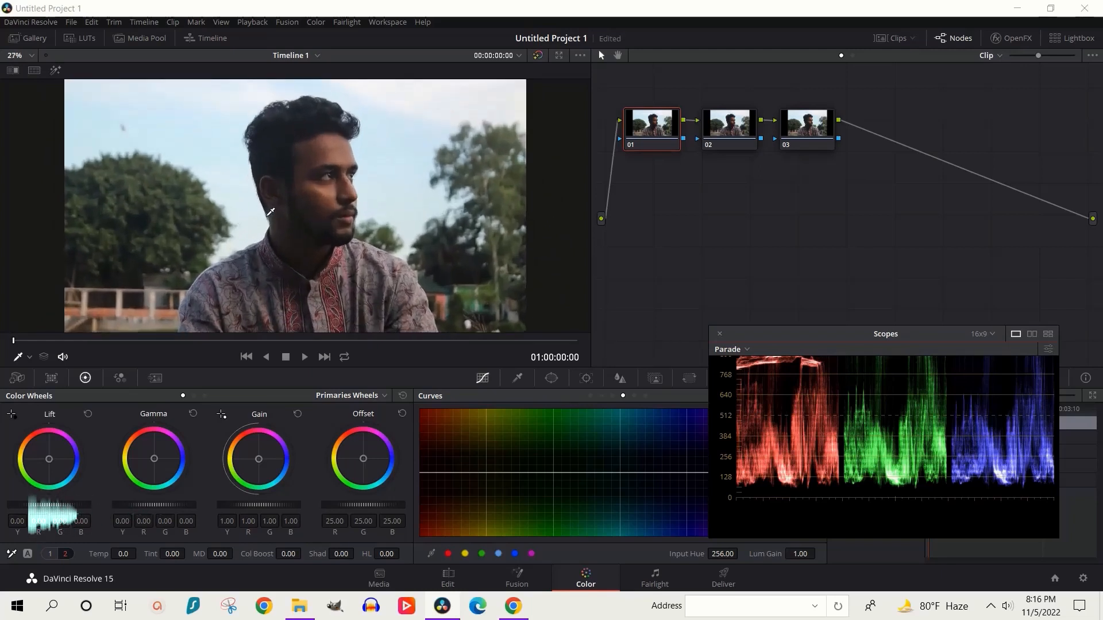
{"action": "scroll", "coordinate": [270, 212], "scroll_direction": "down", "scroll_amount": 2}
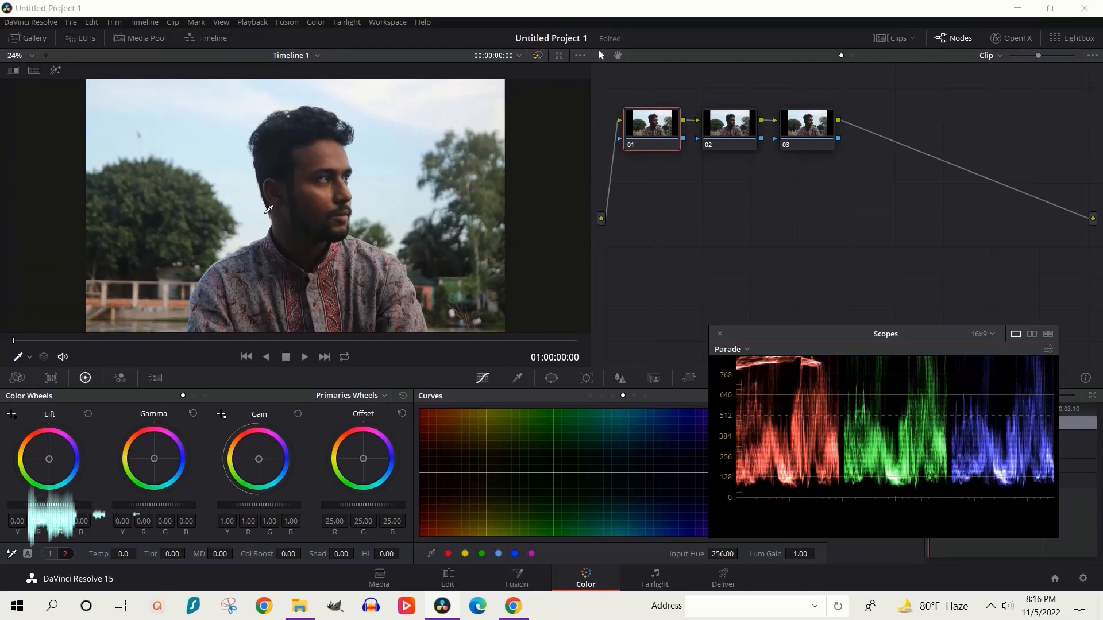
{"action": "scroll", "coordinate": [269, 209], "scroll_direction": "up", "scroll_amount": 2}
{"action": "scroll", "coordinate": [269, 209], "scroll_direction": "down", "scroll_amount": 5}
{"action": "scroll", "coordinate": [269, 210], "scroll_direction": "up", "scroll_amount": 3}
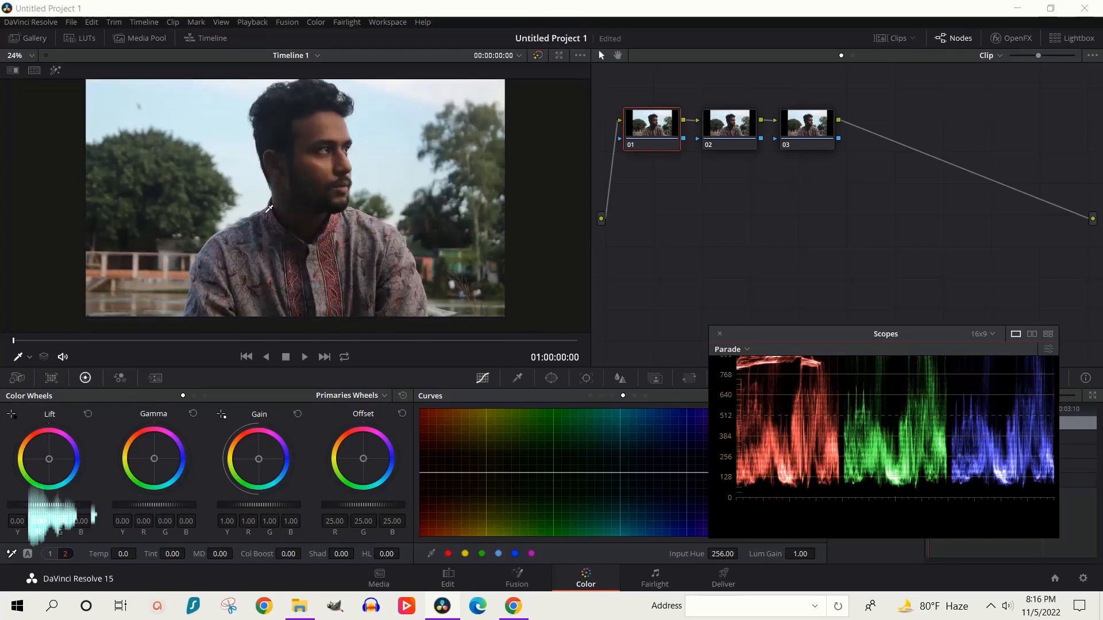
{"action": "scroll", "coordinate": [269, 209], "scroll_direction": "left", "scroll_amount": 2}
{"action": "scroll", "coordinate": [269, 210], "scroll_direction": "right", "scroll_amount": 3}
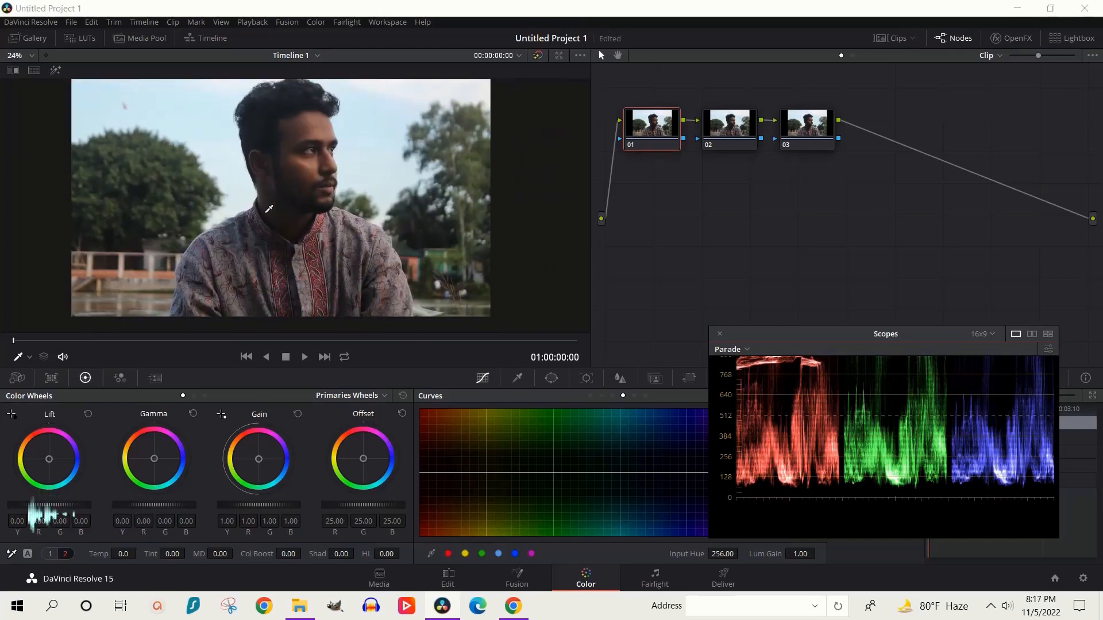
{"action": "scroll", "coordinate": [269, 210], "scroll_direction": "left", "scroll_amount": 2}
{"action": "scroll", "coordinate": [269, 210], "scroll_direction": "right", "scroll_amount": 4}
{"action": "scroll", "coordinate": [269, 209], "scroll_direction": "left", "scroll_amount": 3}
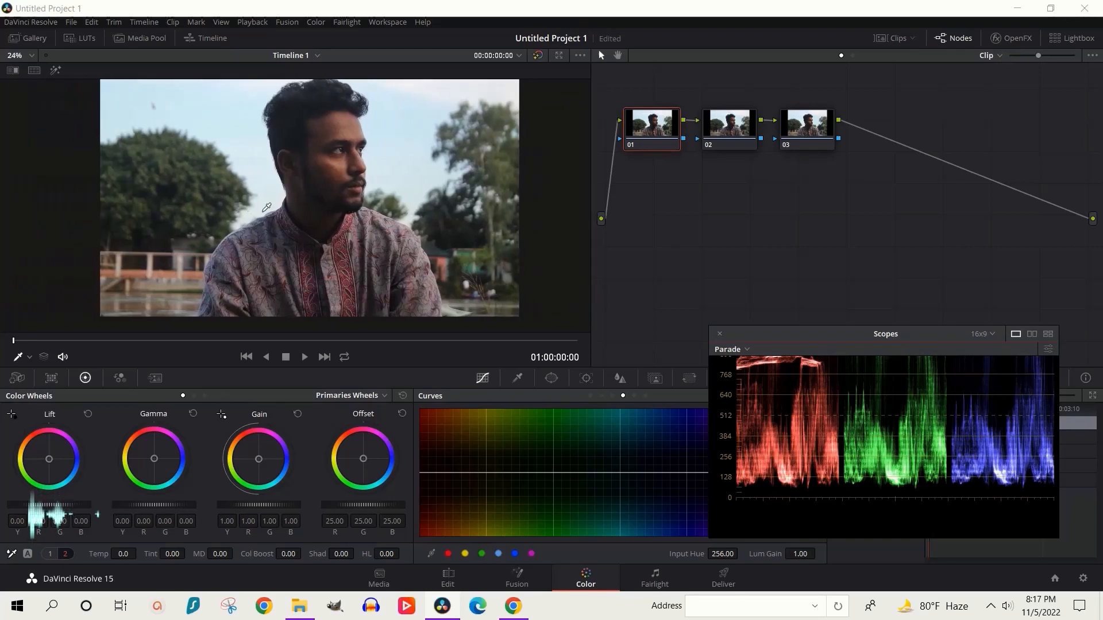
- Lower the master Lift of node 01 to -0.04, checking the dark hair up close and the Parade blacks near 0
{"action": "scroll", "coordinate": [305, 121], "scroll_direction": "up", "scroll_amount": 8}
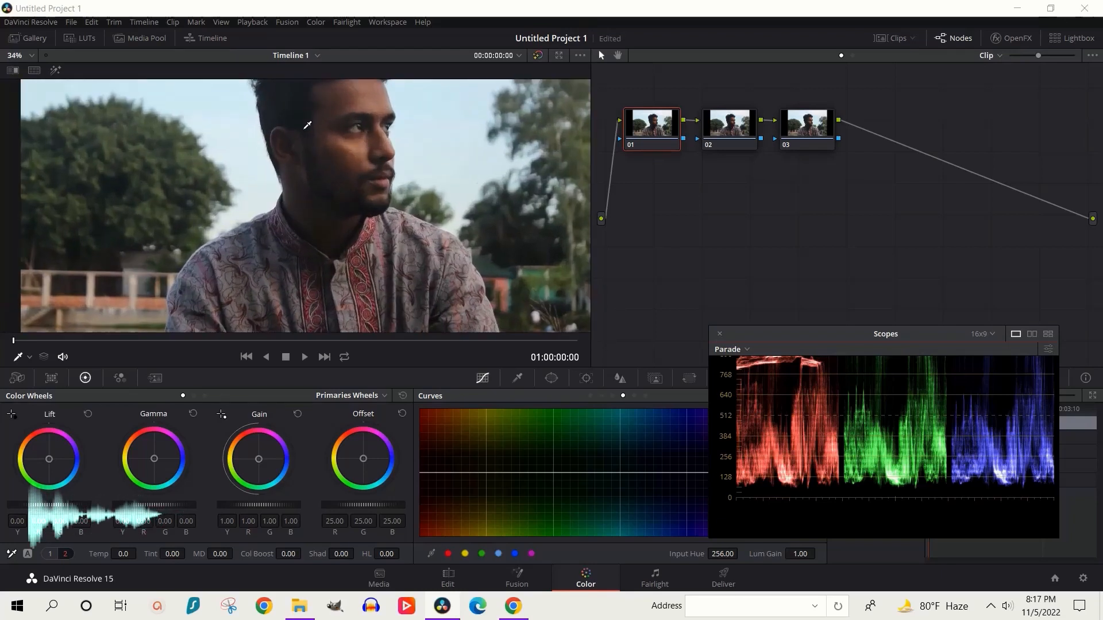
{"action": "scroll", "coordinate": [299, 168], "scroll_direction": "up", "scroll_amount": 3}
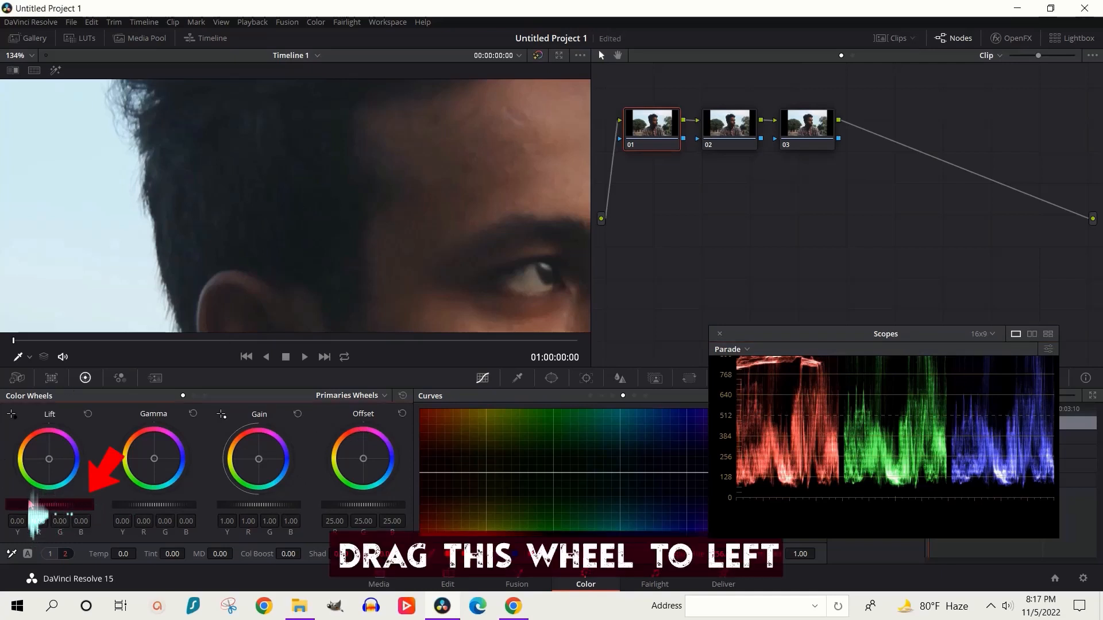
{"action": "left_click_drag", "start_coordinate": [59, 513], "coordinate": [50, 513]}
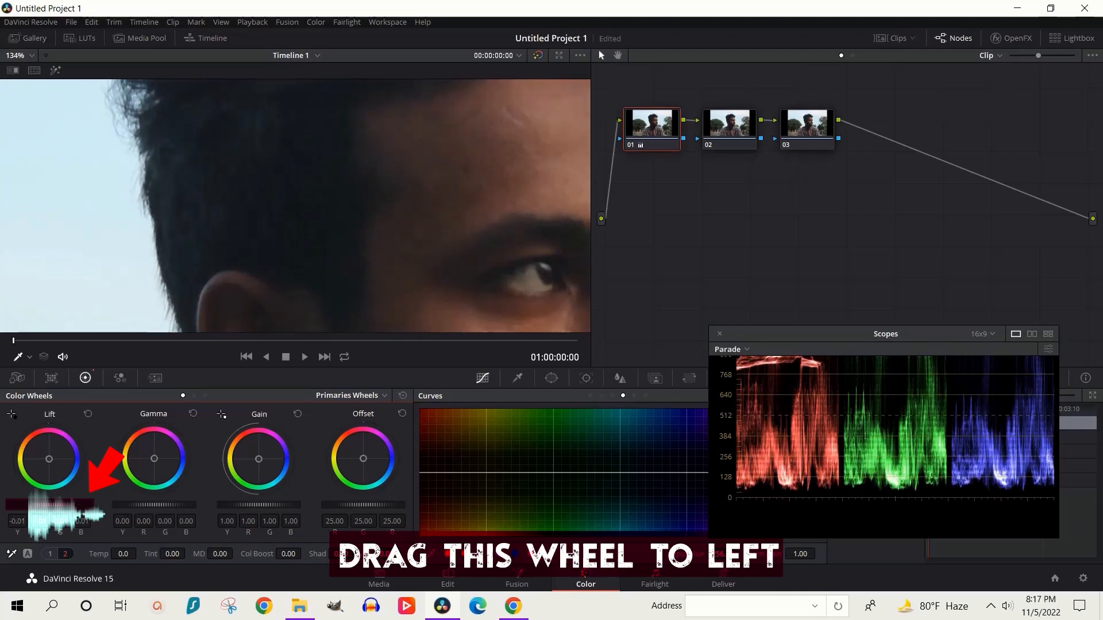
{"action": "left_click_drag", "start_coordinate": [51, 506], "coordinate": [46, 506]}
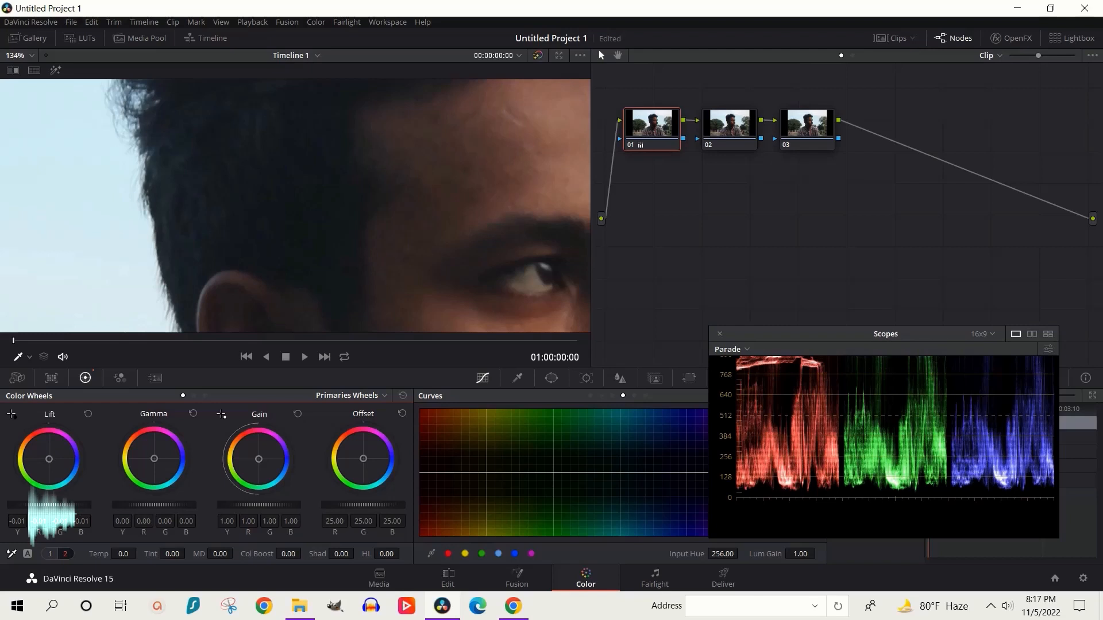
{"action": "left_click_drag", "start_coordinate": [46, 506], "coordinate": [42, 505]}
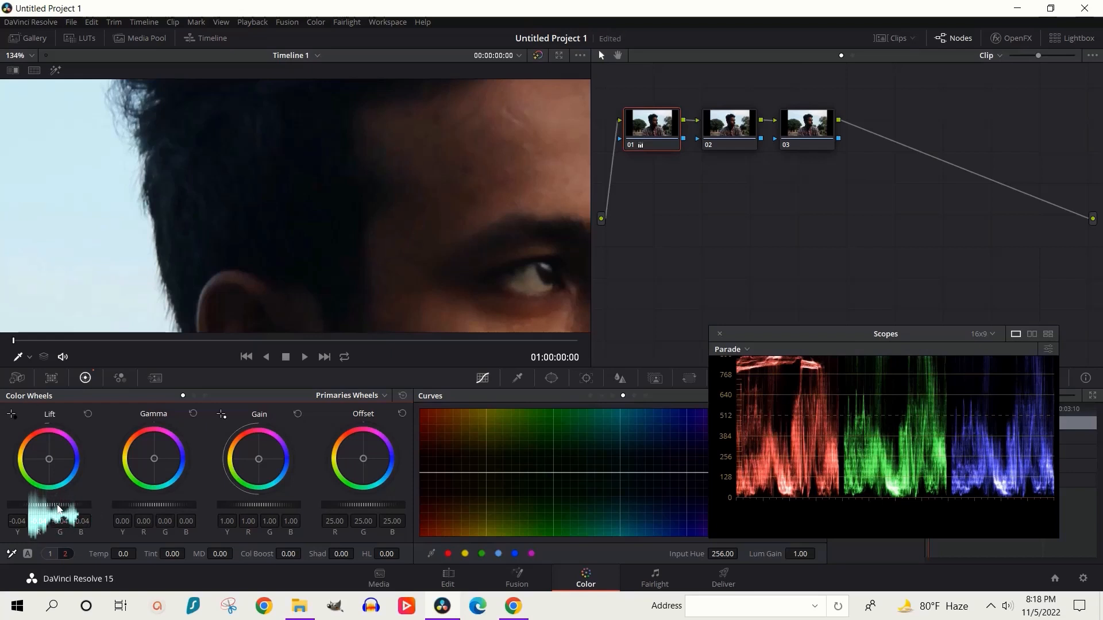
{"action": "left_click_drag", "start_coordinate": [48, 506], "coordinate": [54, 506]}
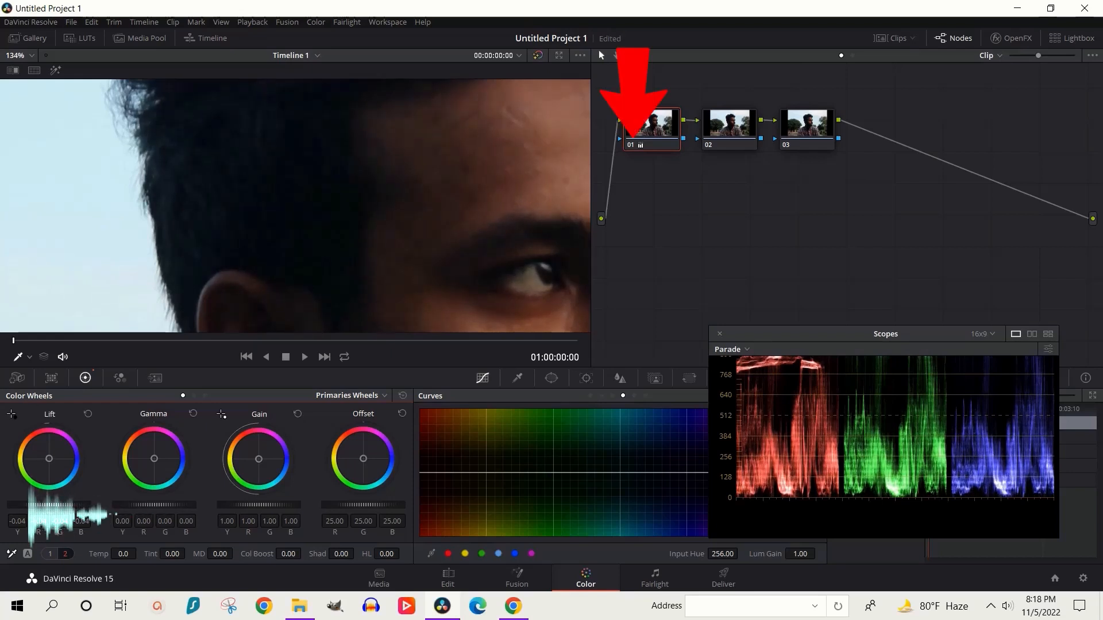
- Disable and re-enable node 01 to compare the lift correction, and examine the full portrait and the Parade highlights
{"action": "left_click", "coordinate": [632, 143]}
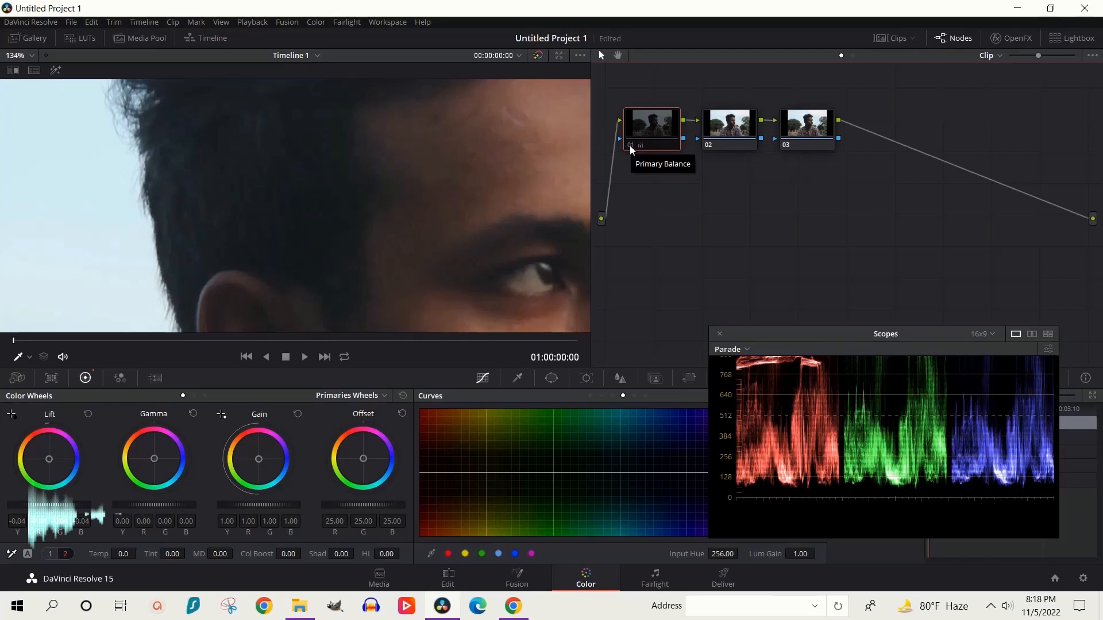
{"action": "left_click", "coordinate": [630, 146]}
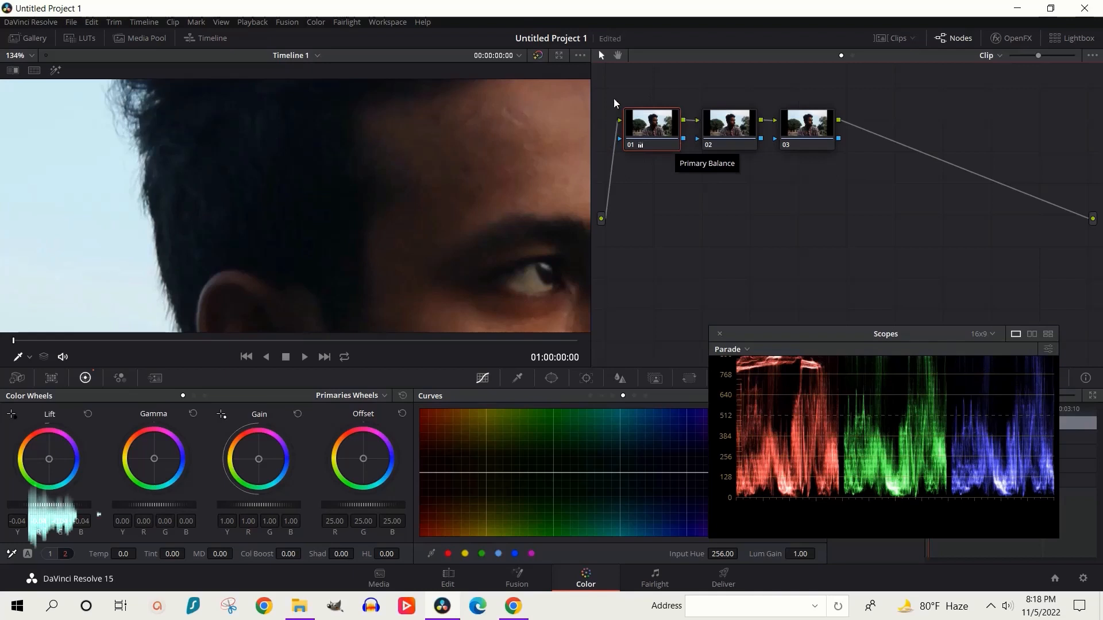
{"action": "scroll", "coordinate": [348, 217], "scroll_direction": "down", "scroll_amount": 8}
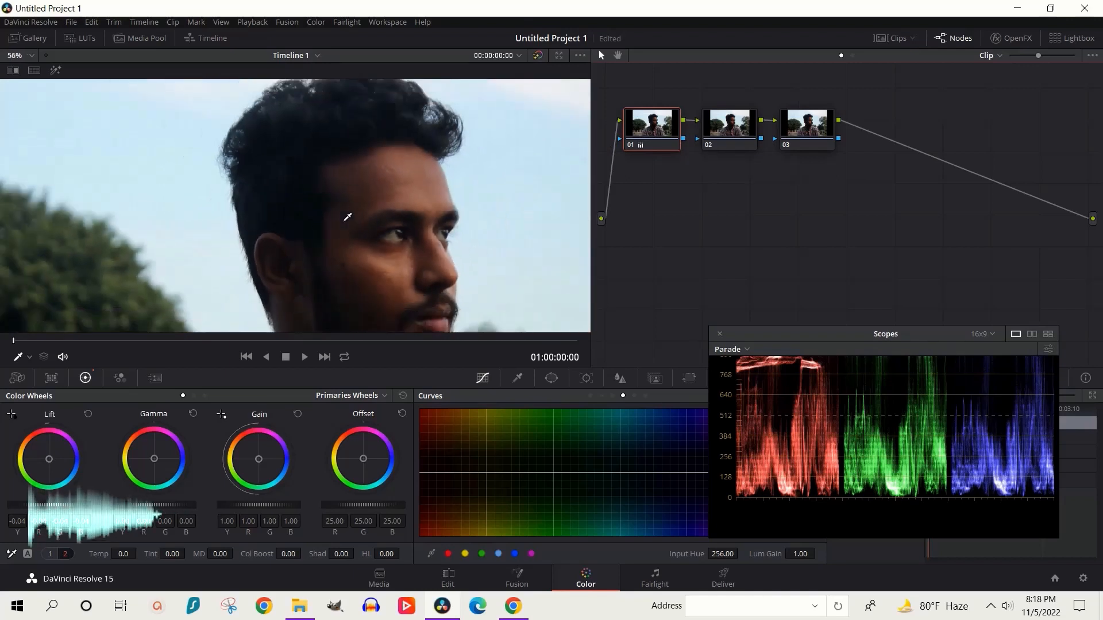
{"action": "scroll", "coordinate": [347, 217], "scroll_direction": "down", "scroll_amount": 2}
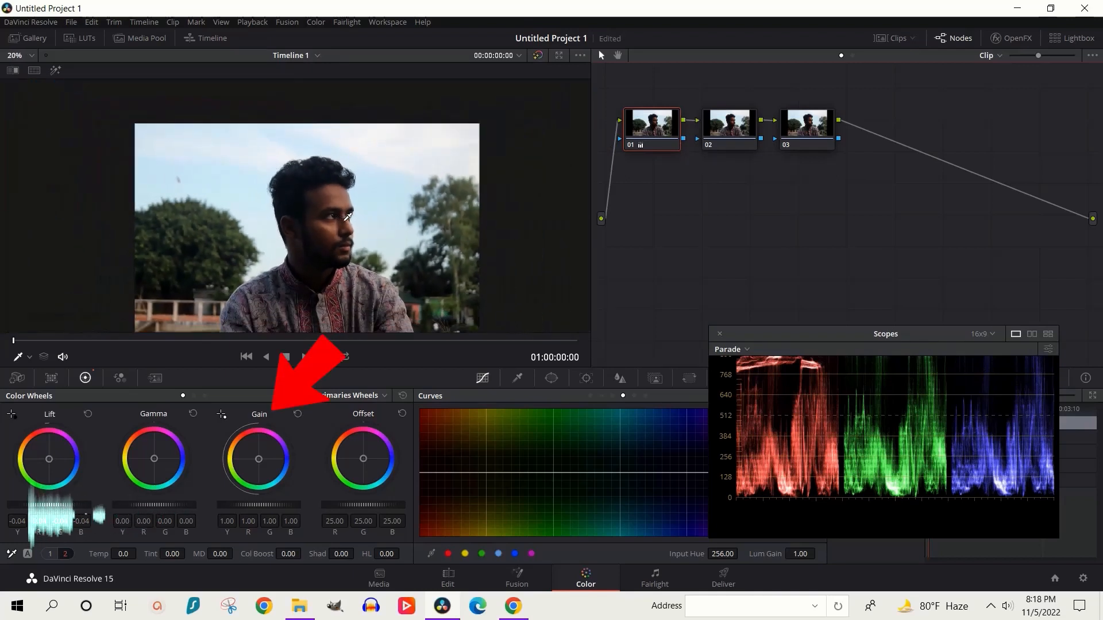
{"action": "scroll", "coordinate": [348, 217], "scroll_direction": "down", "scroll_amount": 2}
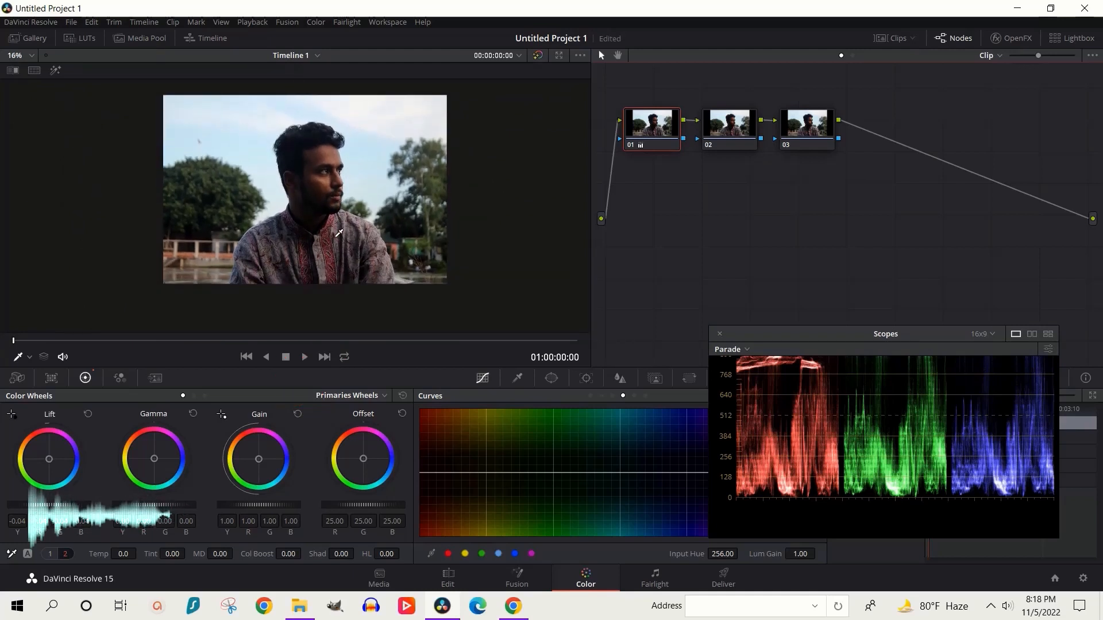
{"action": "scroll", "coordinate": [339, 233], "scroll_direction": "up", "scroll_amount": 2}
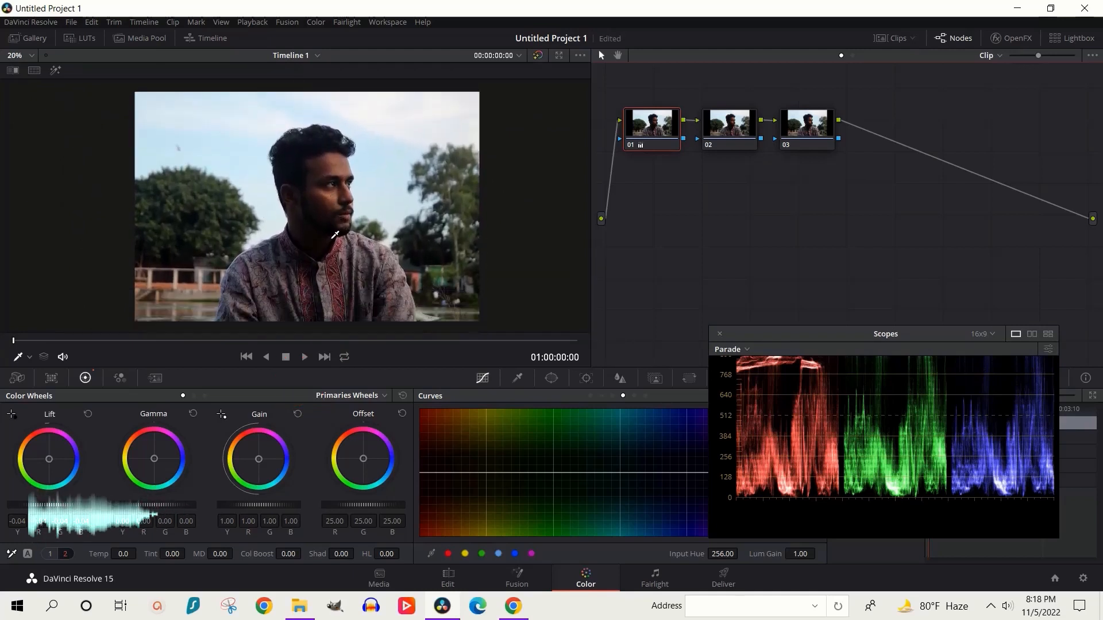
{"action": "scroll", "coordinate": [335, 235], "scroll_direction": "up", "scroll_amount": 1}
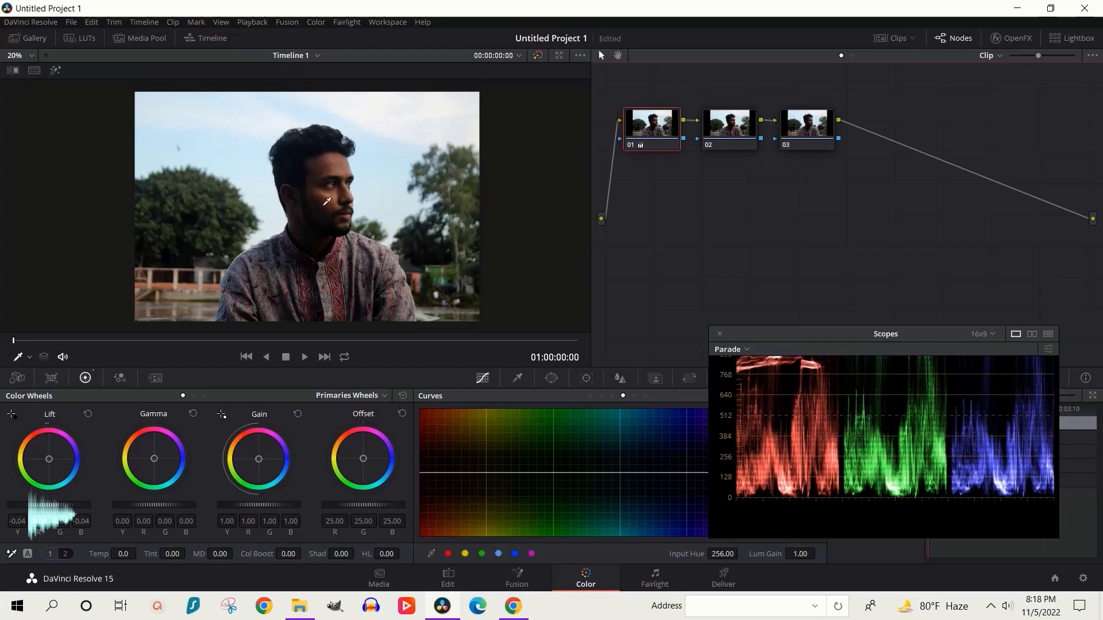
{"action": "scroll", "coordinate": [791, 477], "scroll_direction": "up", "scroll_amount": 1}
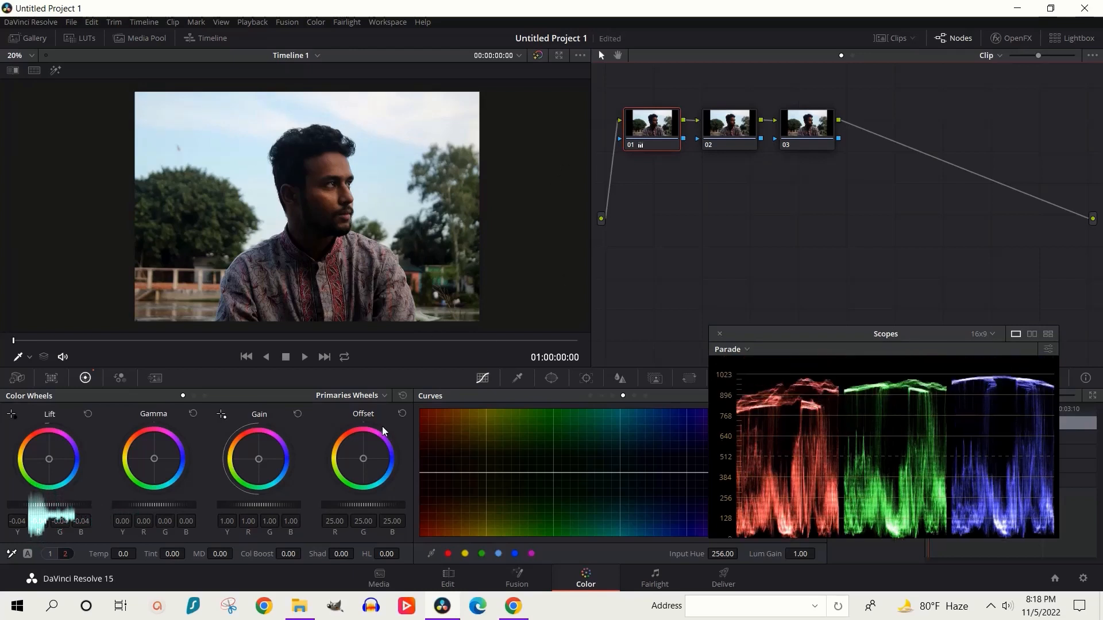
{"action": "scroll", "coordinate": [373, 221], "scroll_direction": "down", "scroll_amount": 1}
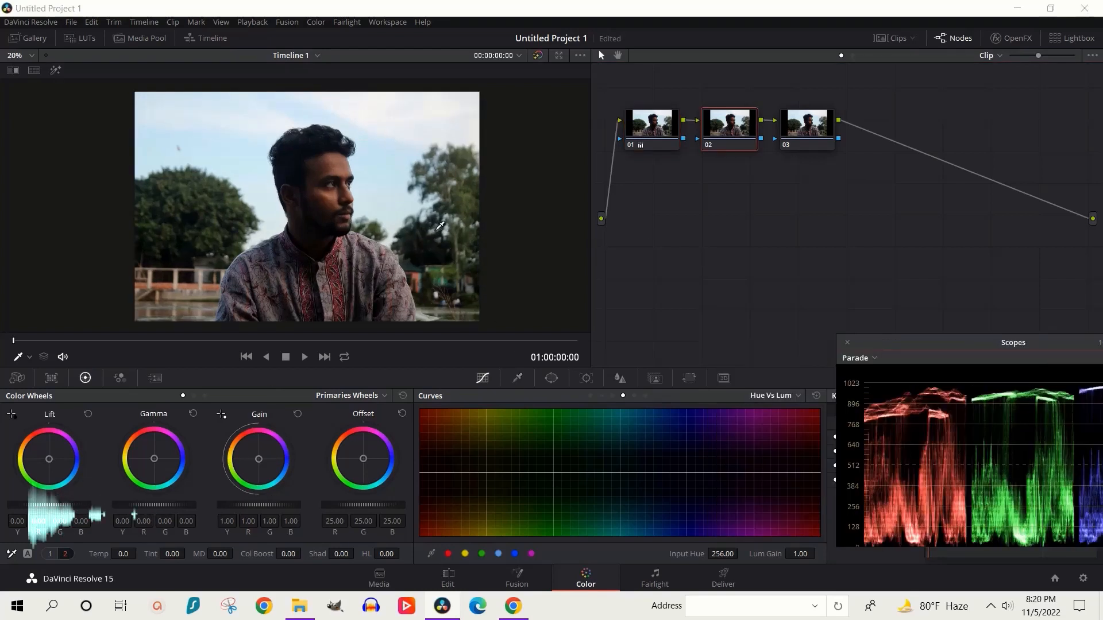
- Sample the forehead skin on node 02 with the HSL Qualifier and highlight the selected area in the viewer
{"action": "left_click", "coordinate": [519, 378]}
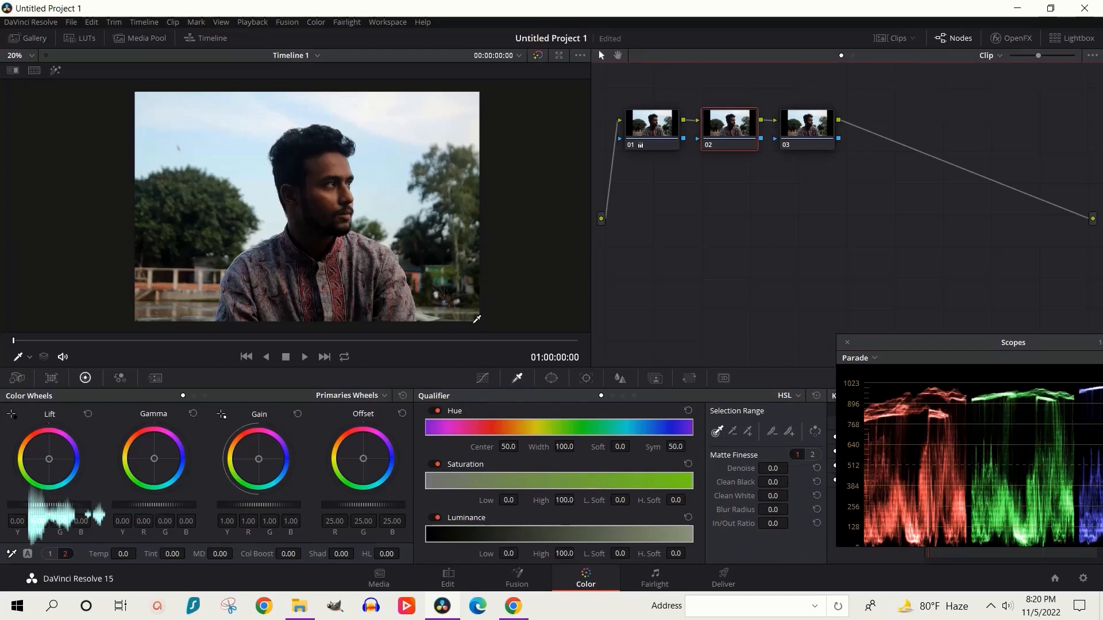
{"action": "left_click", "coordinate": [340, 162]}
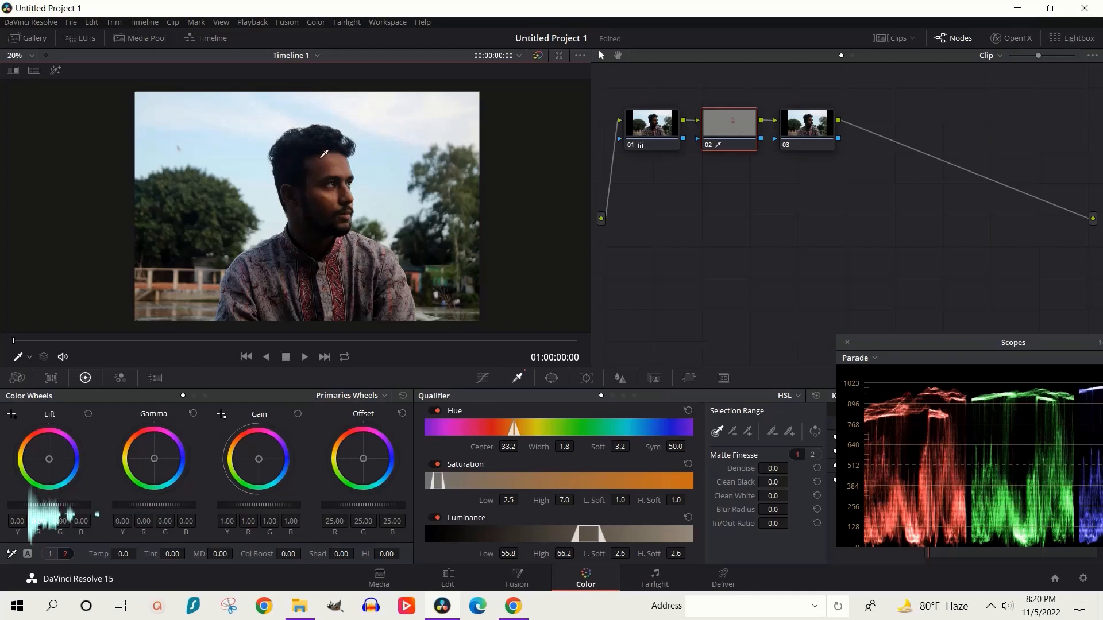
{"action": "key", "text": "shift+h"}
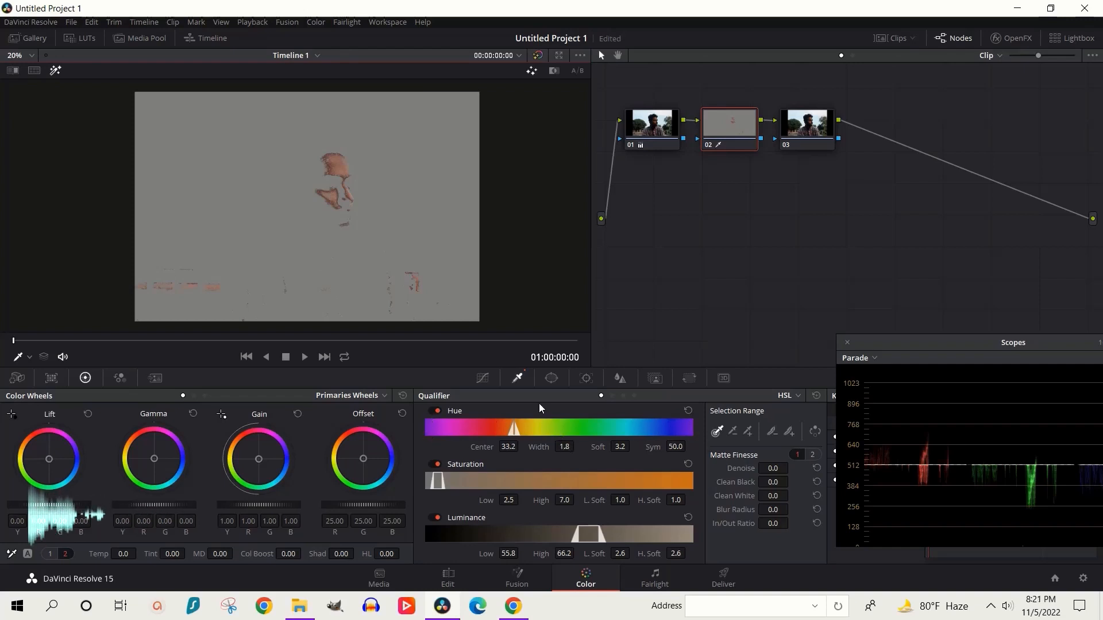
- Widen the skin key to Hue width 26.0, Saturation 0.0 to 25.9 and Luminance 30.3 to 76.1
{"action": "left_click_drag", "start_coordinate": [565, 437], "coordinate": [577, 446]}
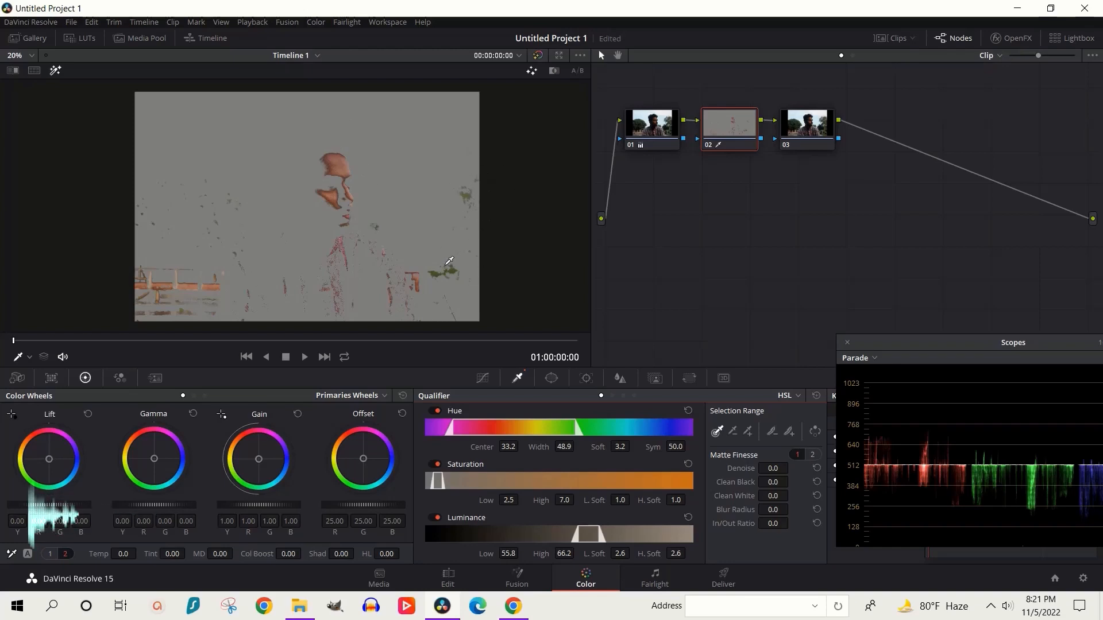
{"action": "left_click_drag", "start_coordinate": [566, 447], "coordinate": [458, 447]}
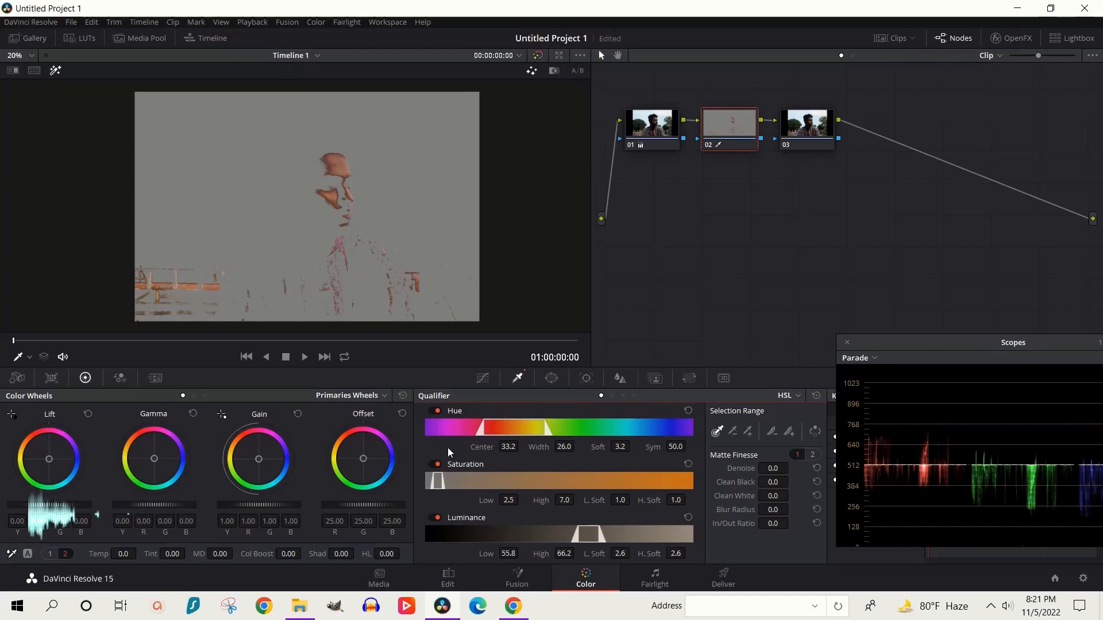
{"action": "left_click_drag", "start_coordinate": [440, 472], "coordinate": [495, 487]}
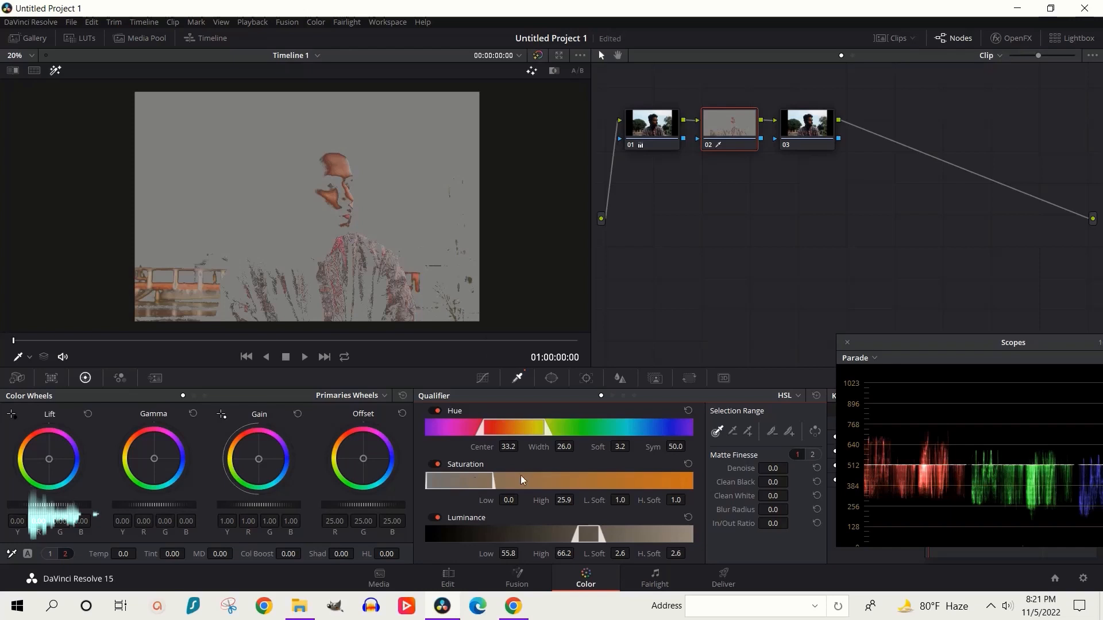
{"action": "left_click_drag", "start_coordinate": [576, 534], "coordinate": [510, 528]}
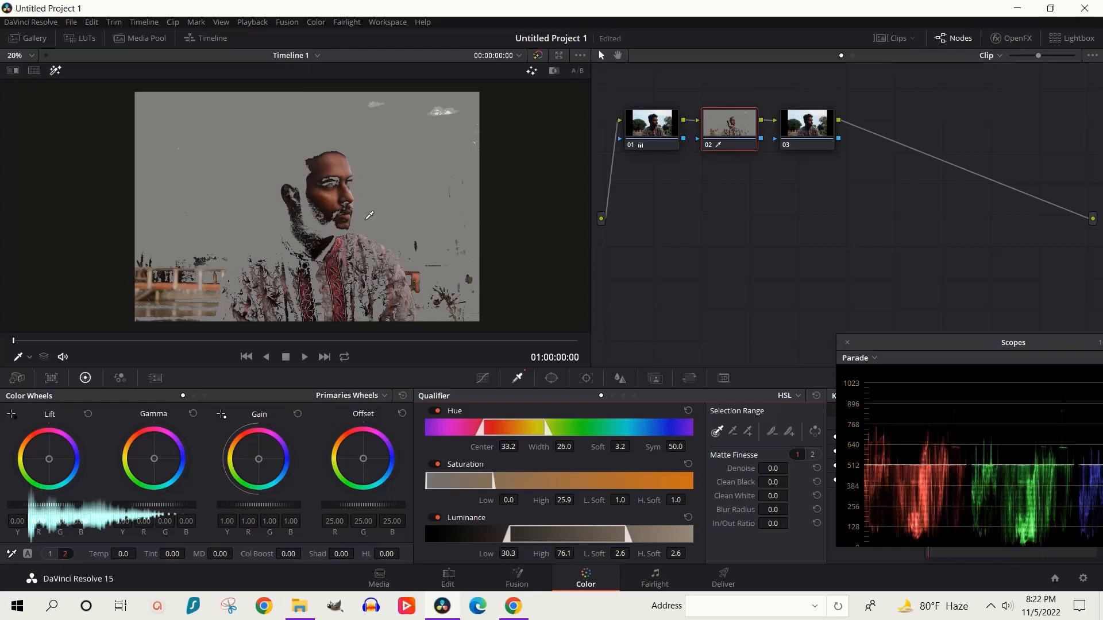
- Soften the skin matte with Denoise 20 and Blur Radius 20, and check its edges on the face and shirt
{"action": "scroll", "coordinate": [317, 211], "scroll_direction": "up", "scroll_amount": 1}
{"action": "scroll", "coordinate": [319, 213], "scroll_direction": "up", "scroll_amount": 1}
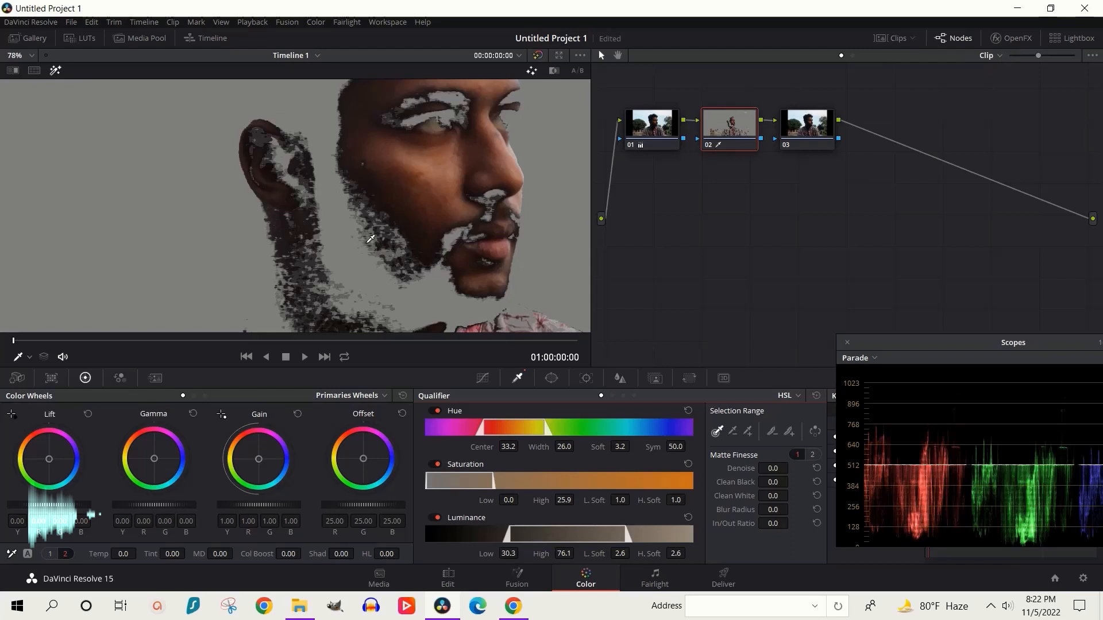
{"action": "scroll", "coordinate": [324, 219], "scroll_direction": "up", "scroll_amount": 1}
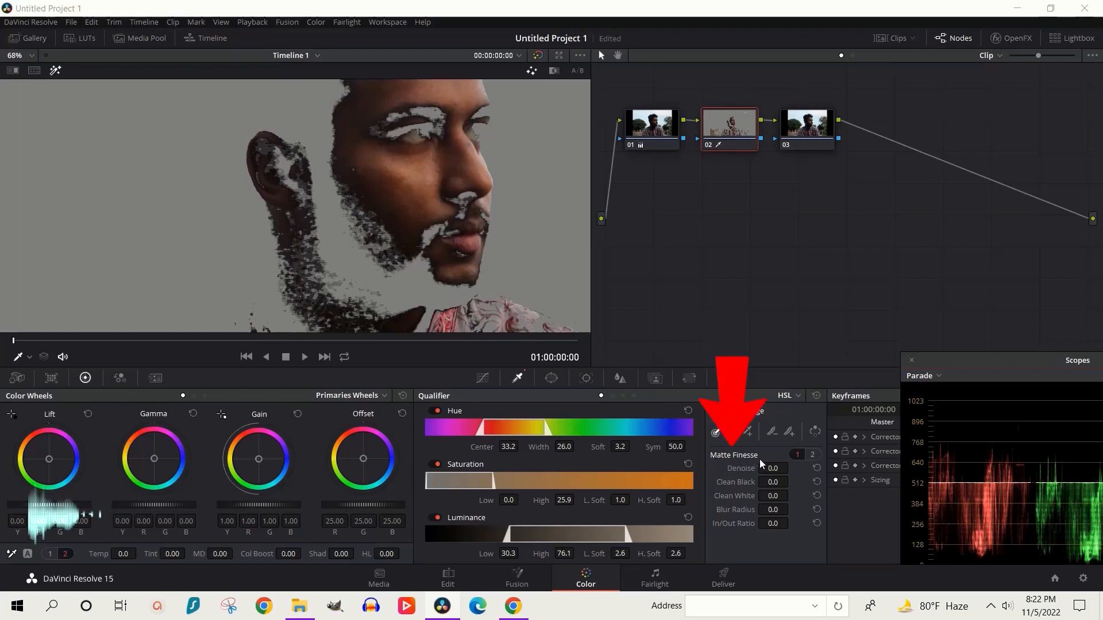
{"action": "left_click", "coordinate": [773, 469]}
{"action": "type", "text": "20"}
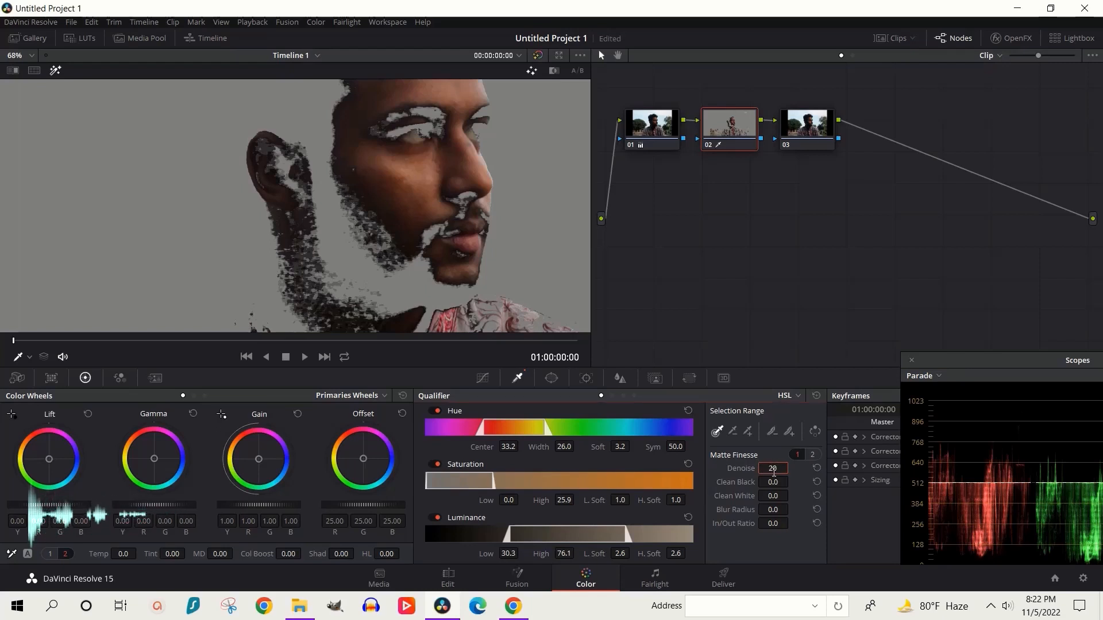
{"action": "key", "text": "Return"}
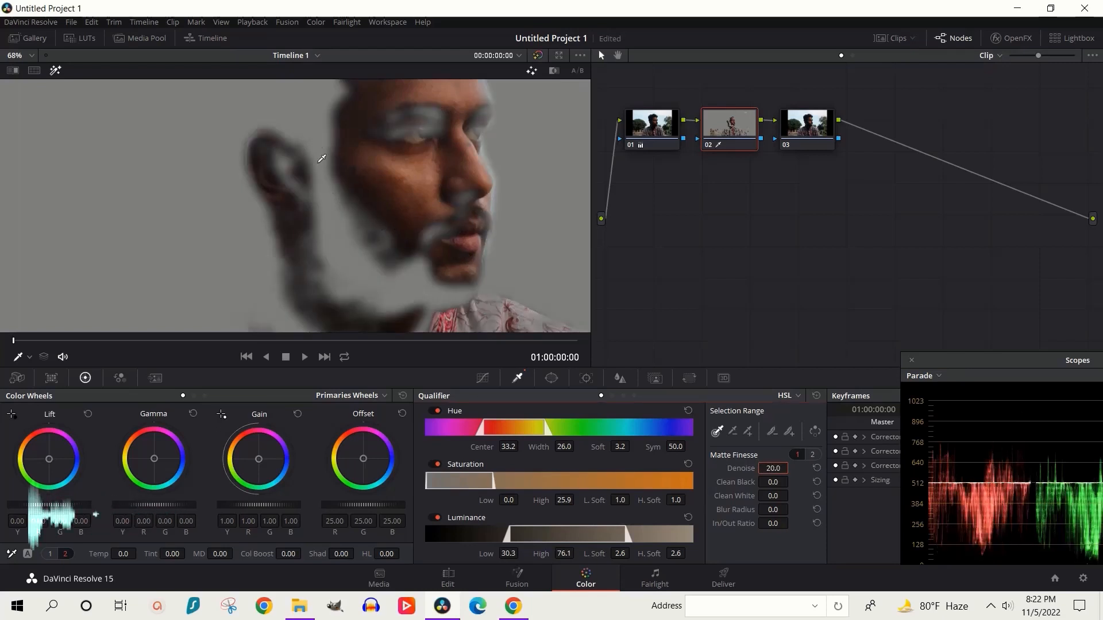
{"action": "left_click", "coordinate": [772, 510]}
{"action": "type", "text": "20"}
{"action": "key", "text": "Return"}
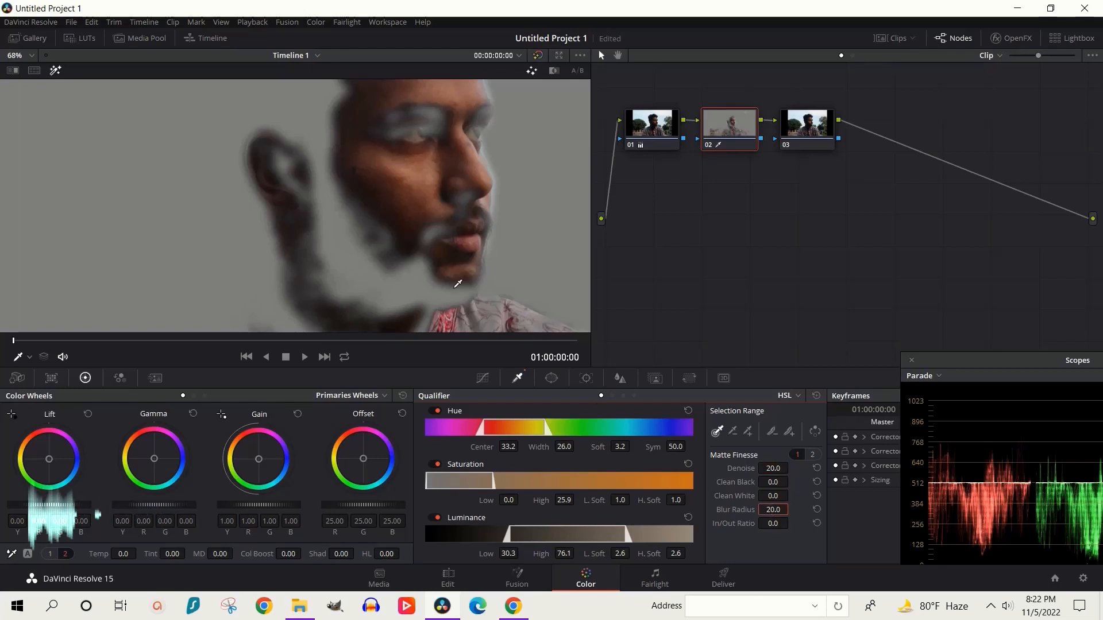
{"action": "scroll", "coordinate": [446, 271], "scroll_direction": "down", "scroll_amount": 4}
{"action": "scroll", "coordinate": [442, 270], "scroll_direction": "down", "scroll_amount": 5}
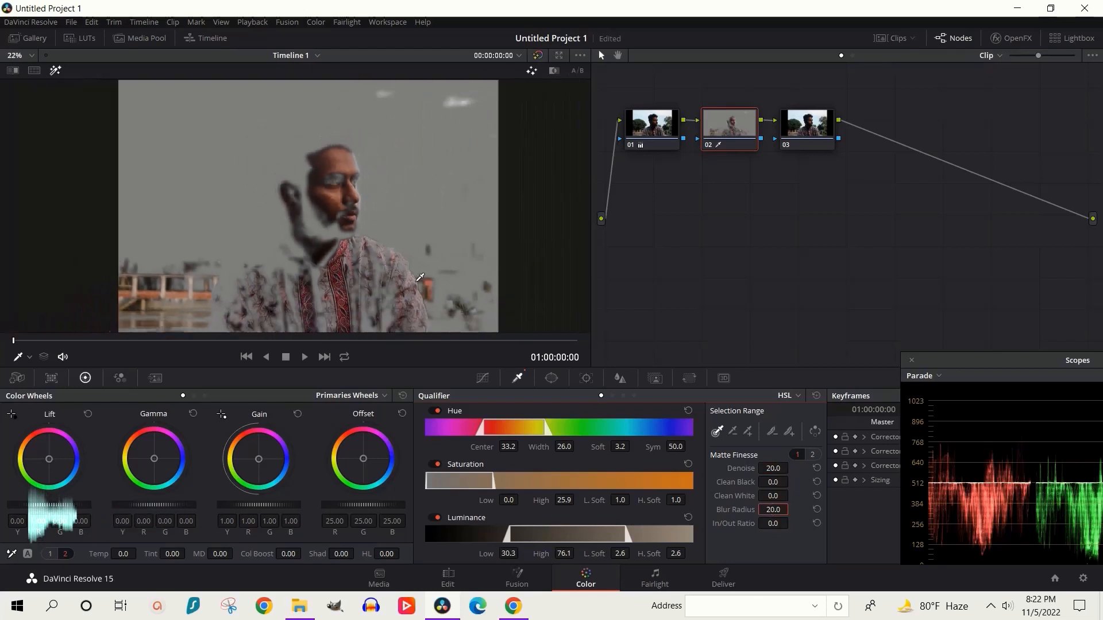
{"action": "scroll", "coordinate": [360, 306], "scroll_direction": "up", "scroll_amount": 2}
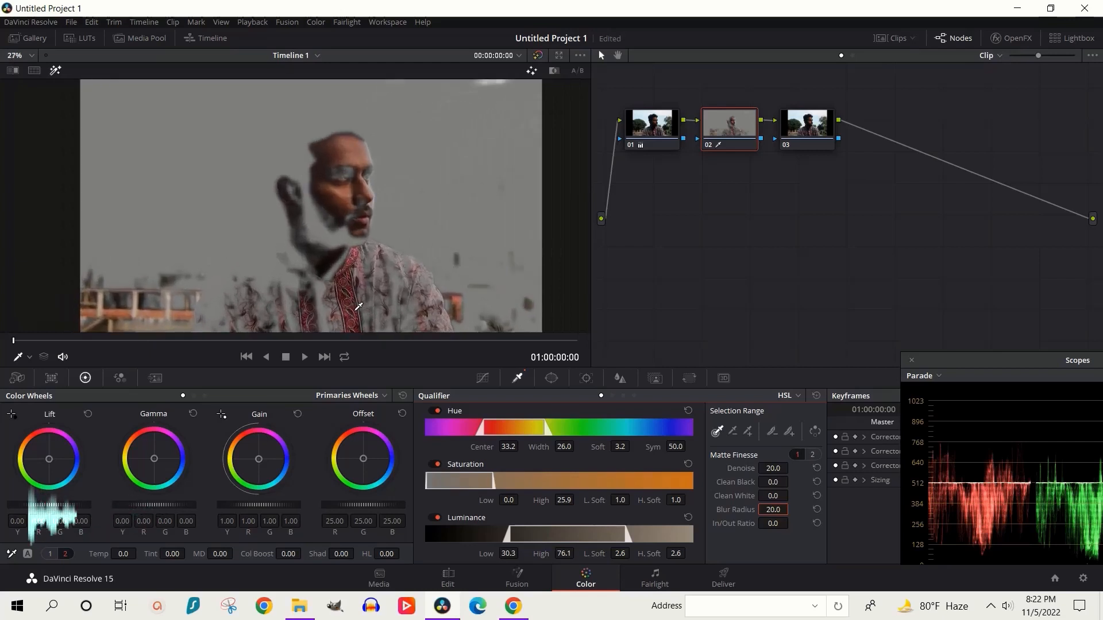
- Draw a closed curve window around the head and neck on node 02 to exclude the shirt and background
{"action": "scroll", "coordinate": [326, 271], "scroll_direction": "down", "scroll_amount": 1}
{"action": "scroll", "coordinate": [326, 270], "scroll_direction": "up", "scroll_amount": 1}
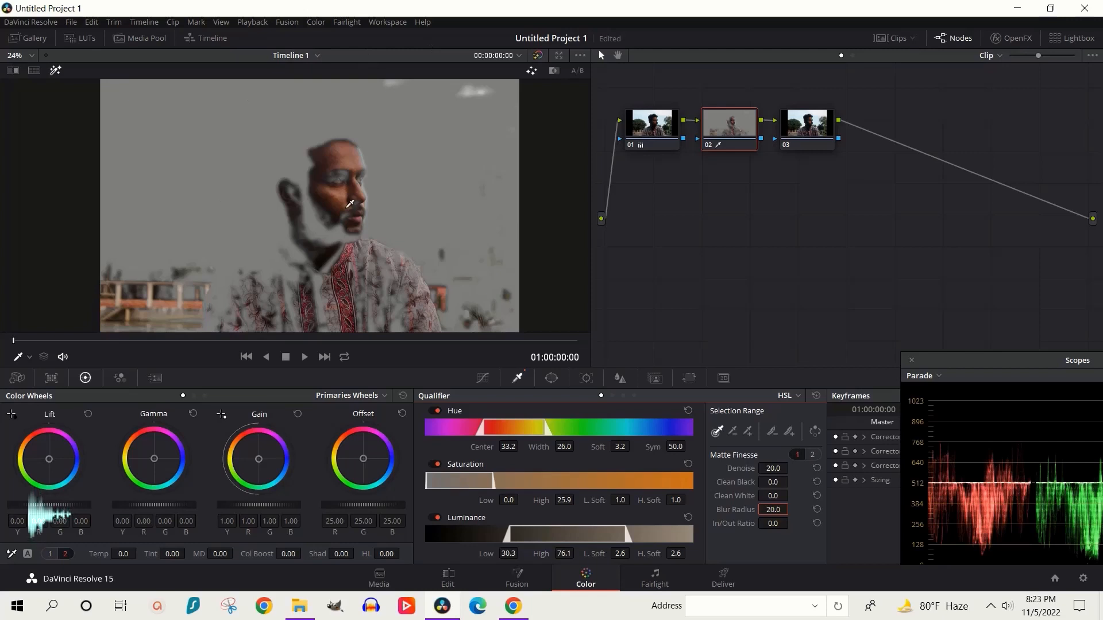
{"action": "scroll", "coordinate": [344, 226], "scroll_direction": "down", "scroll_amount": 2}
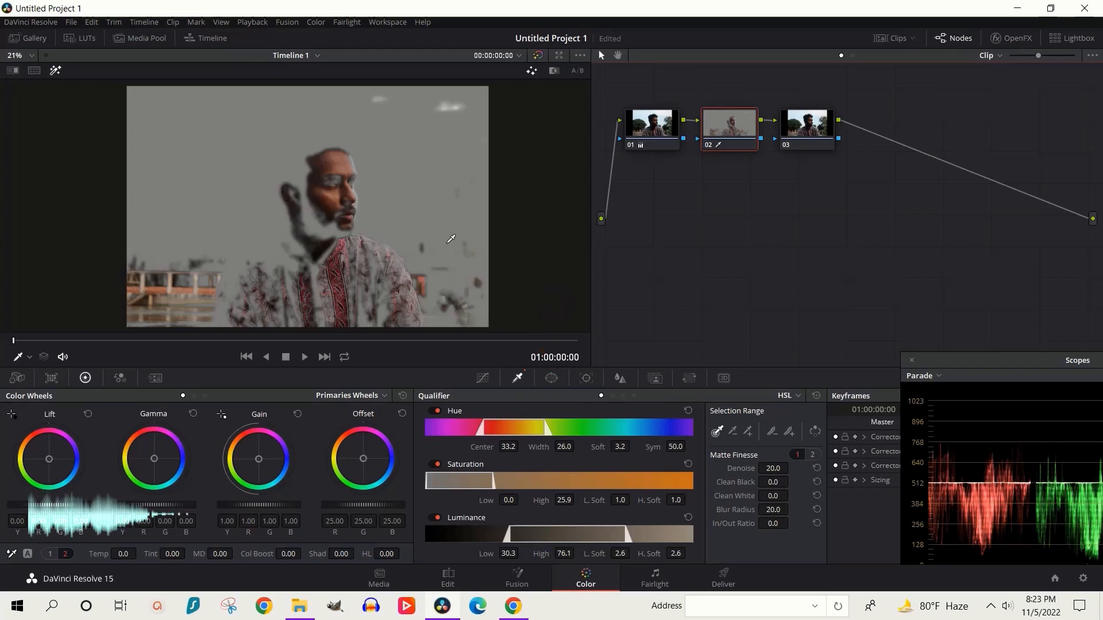
{"action": "left_click", "coordinate": [551, 379]}
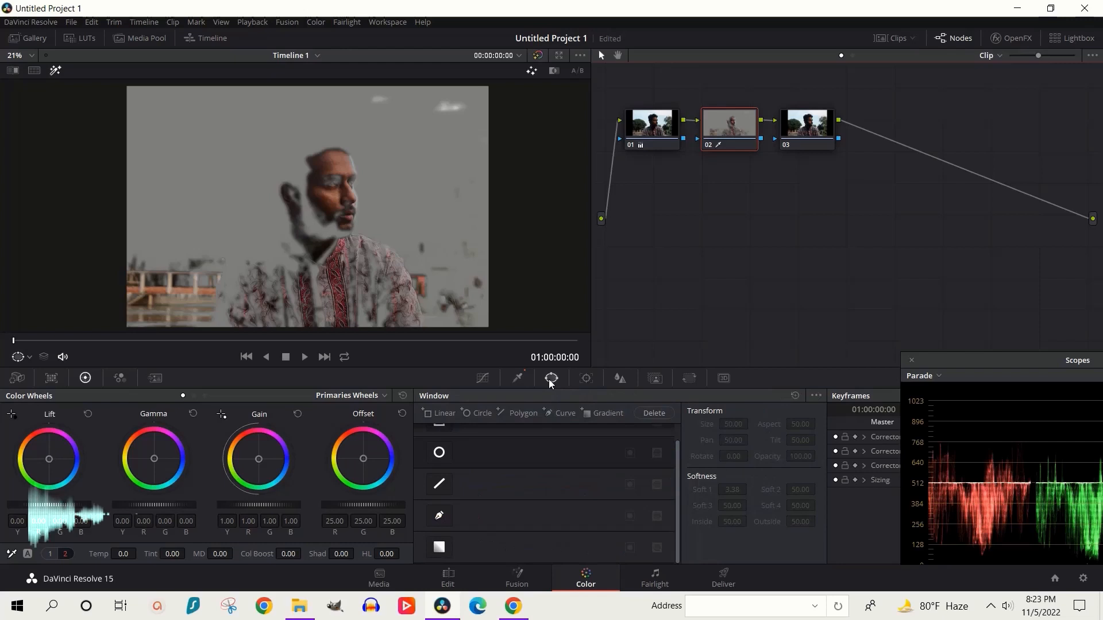
{"action": "left_click", "coordinate": [439, 517]}
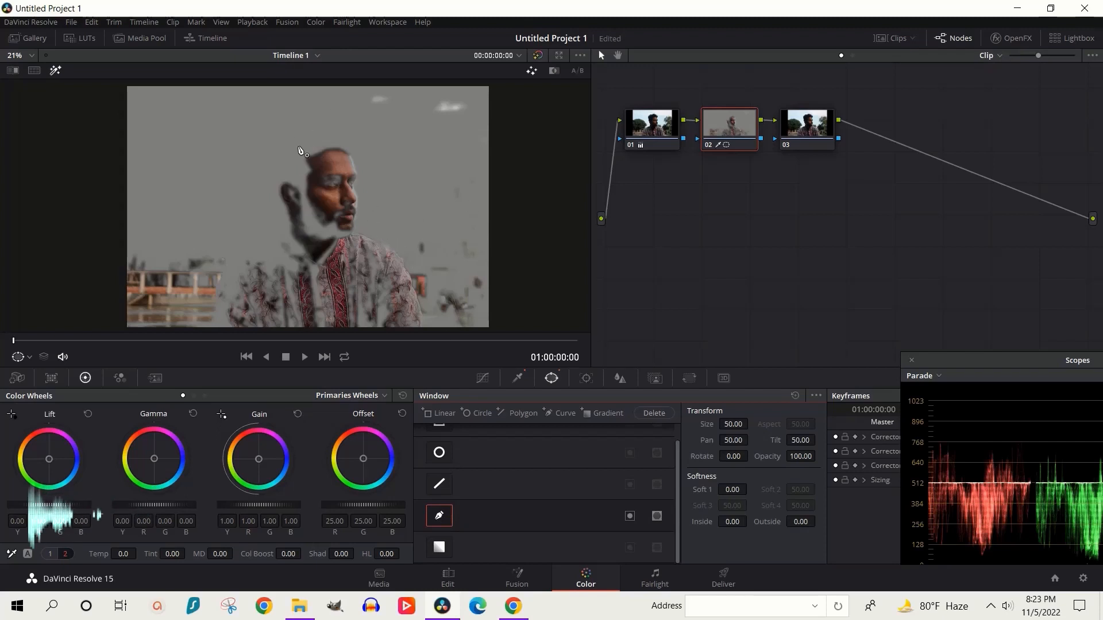
{"action": "scroll", "coordinate": [316, 183], "scroll_direction": "up", "scroll_amount": 2}
{"action": "left_click", "coordinate": [303, 95]}
{"action": "left_click", "coordinate": [279, 117]}
{"action": "left_click", "coordinate": [245, 180]}
{"action": "left_click", "coordinate": [266, 236]}
{"action": "left_click", "coordinate": [296, 271]}
{"action": "left_click", "coordinate": [330, 302]}
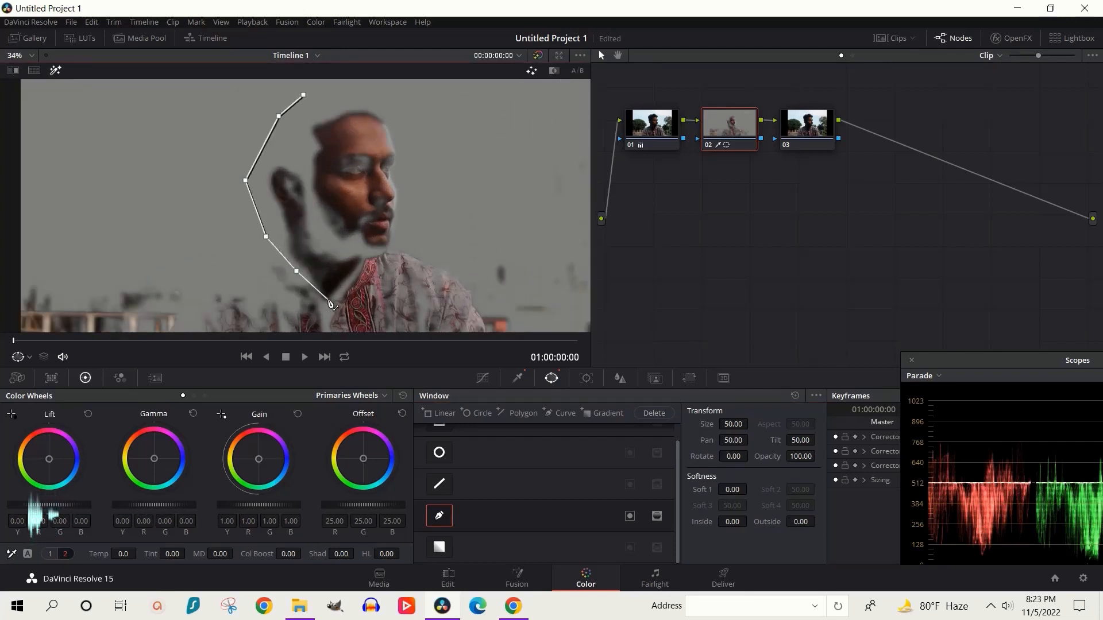
{"action": "left_click", "coordinate": [359, 274]}
{"action": "left_click", "coordinate": [363, 257]}
{"action": "scroll", "coordinate": [403, 259], "scroll_direction": "up", "scroll_amount": 2}
{"action": "left_click", "coordinate": [434, 254]}
{"action": "left_click", "coordinate": [479, 236]}
{"action": "left_click", "coordinate": [525, 176]}
{"action": "scroll", "coordinate": [524, 178], "scroll_direction": "down", "scroll_amount": 1}
{"action": "left_click", "coordinate": [503, 168]}
{"action": "scroll", "coordinate": [500, 177], "scroll_direction": "down", "scroll_amount": 2}
{"action": "left_click", "coordinate": [390, 134]}
{"action": "left_click", "coordinate": [302, 132]}
{"action": "scroll", "coordinate": [283, 249], "scroll_direction": "down", "scroll_amount": 3}
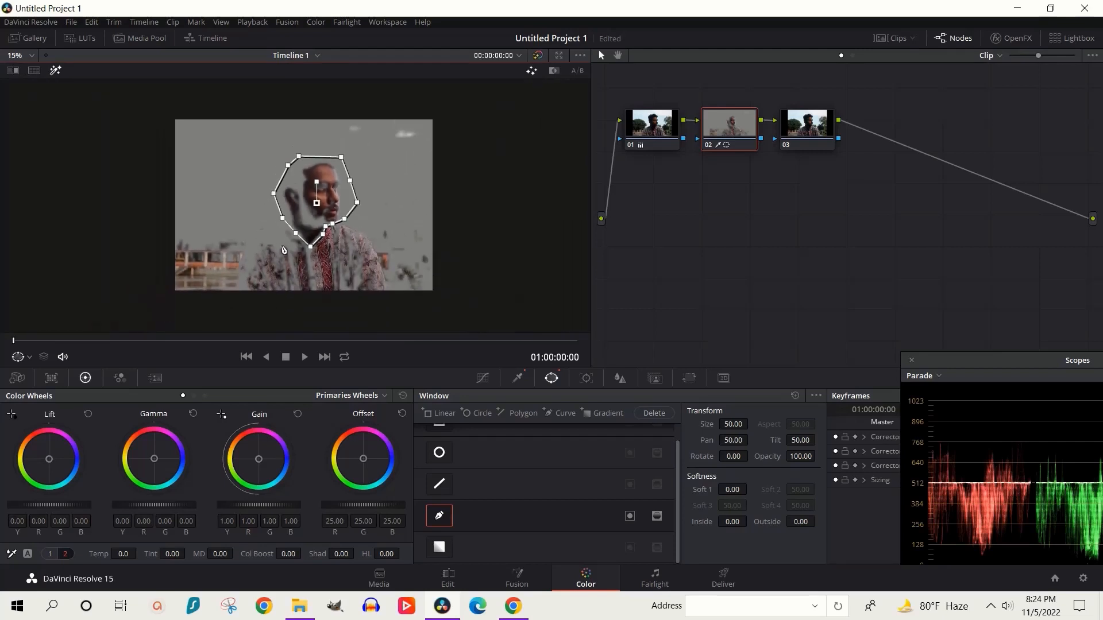
{"action": "scroll", "coordinate": [283, 249], "scroll_direction": "up", "scroll_amount": 2}
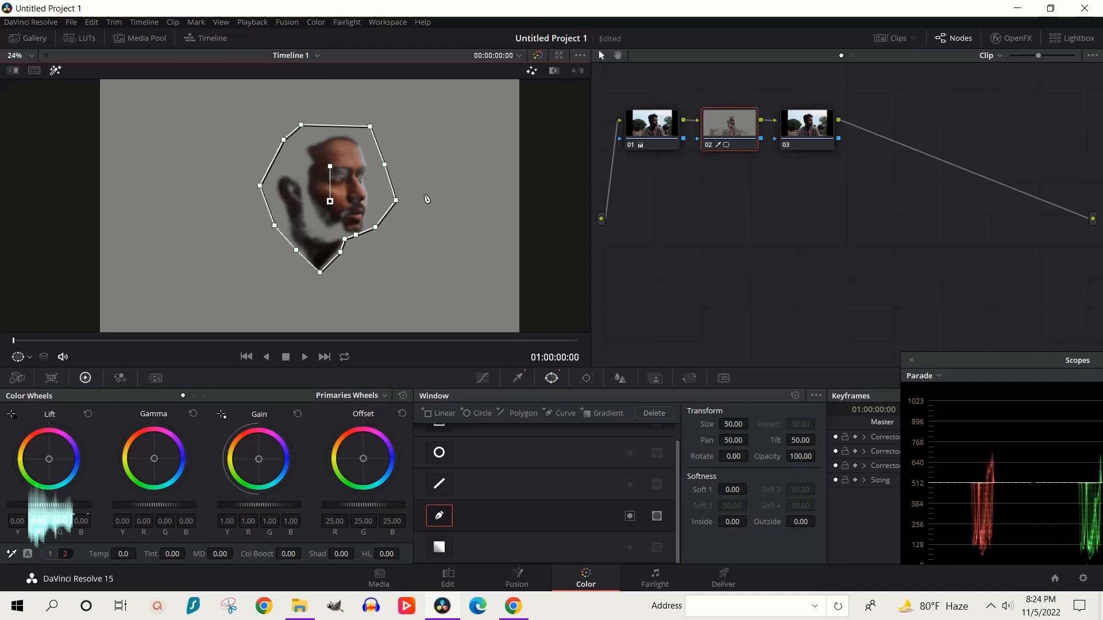
- Turn off the highlight, warm node 02's skin with Offset at R 32.10, G 22.65, B 20.35, and compare with the node disabled
{"action": "left_click", "coordinate": [483, 379]}
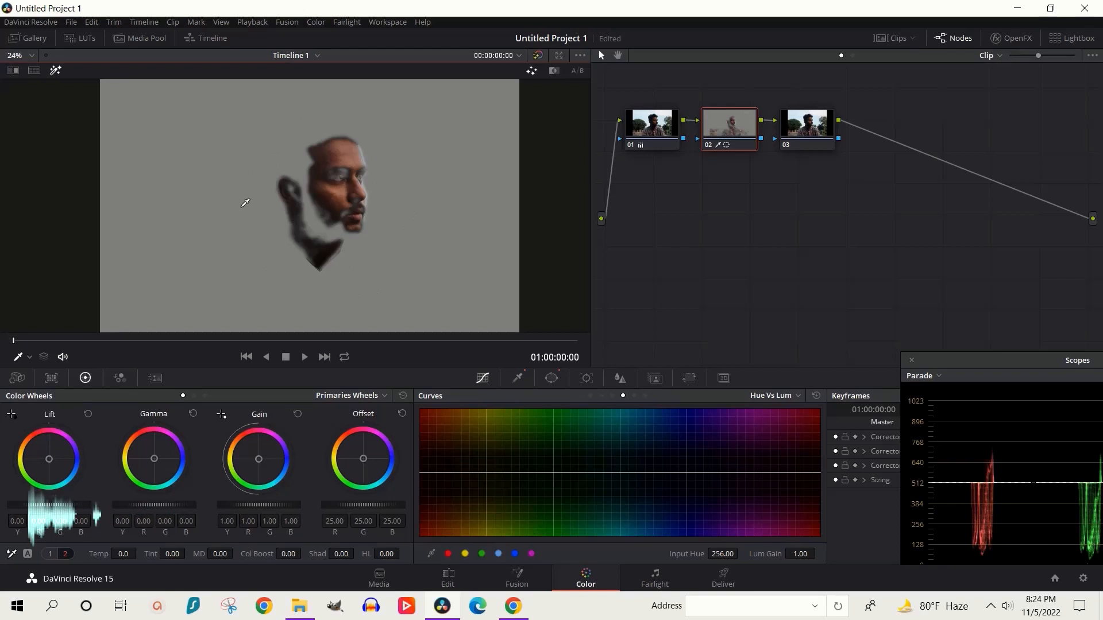
{"action": "scroll", "coordinate": [245, 203], "scroll_direction": "down", "scroll_amount": 2}
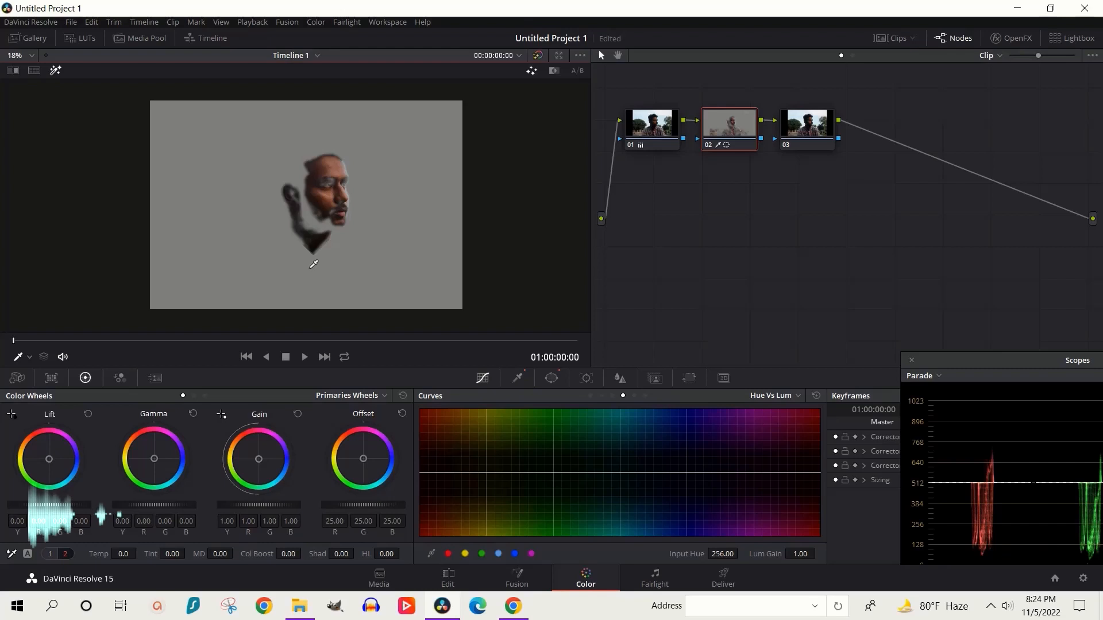
{"action": "key", "text": "shift+h"}
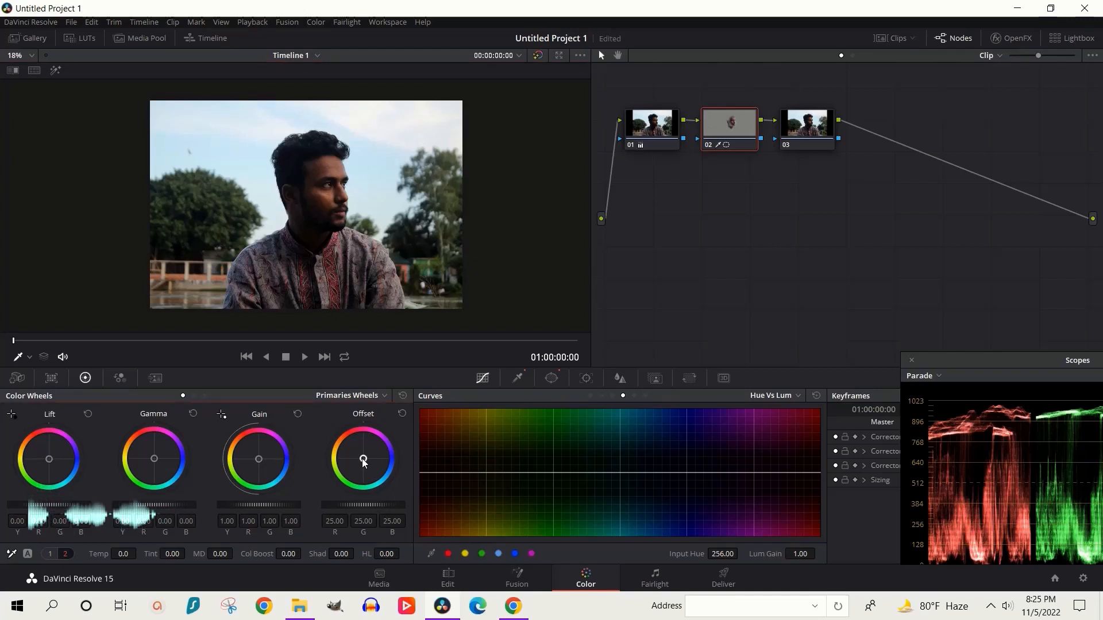
{"action": "left_click_drag", "start_coordinate": [364, 459], "coordinate": [361, 455]}
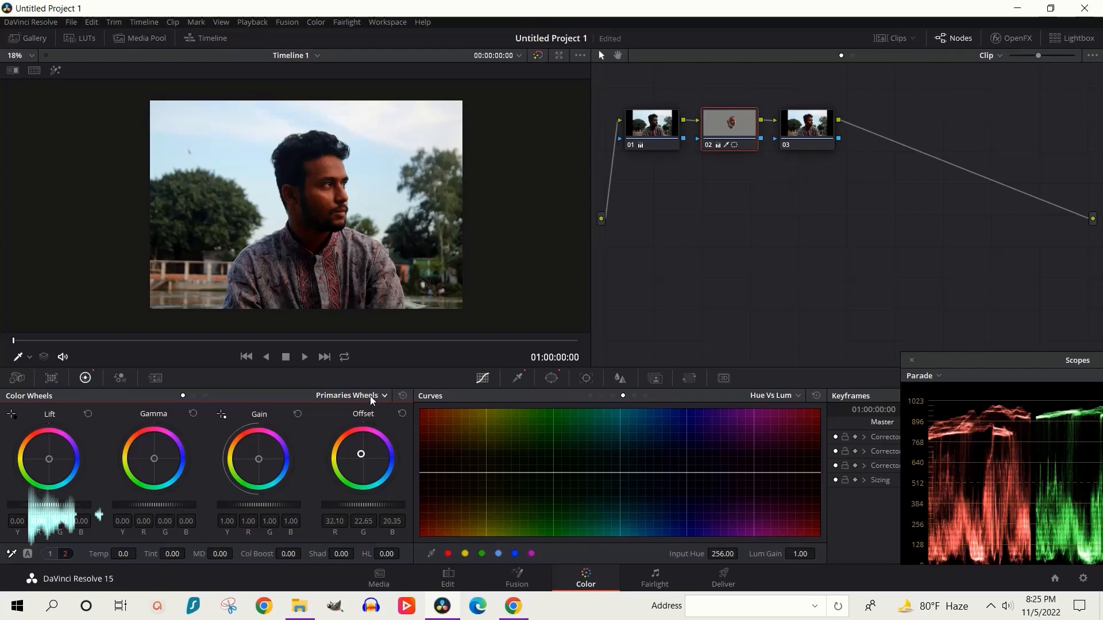
{"action": "left_click", "coordinate": [707, 143]}
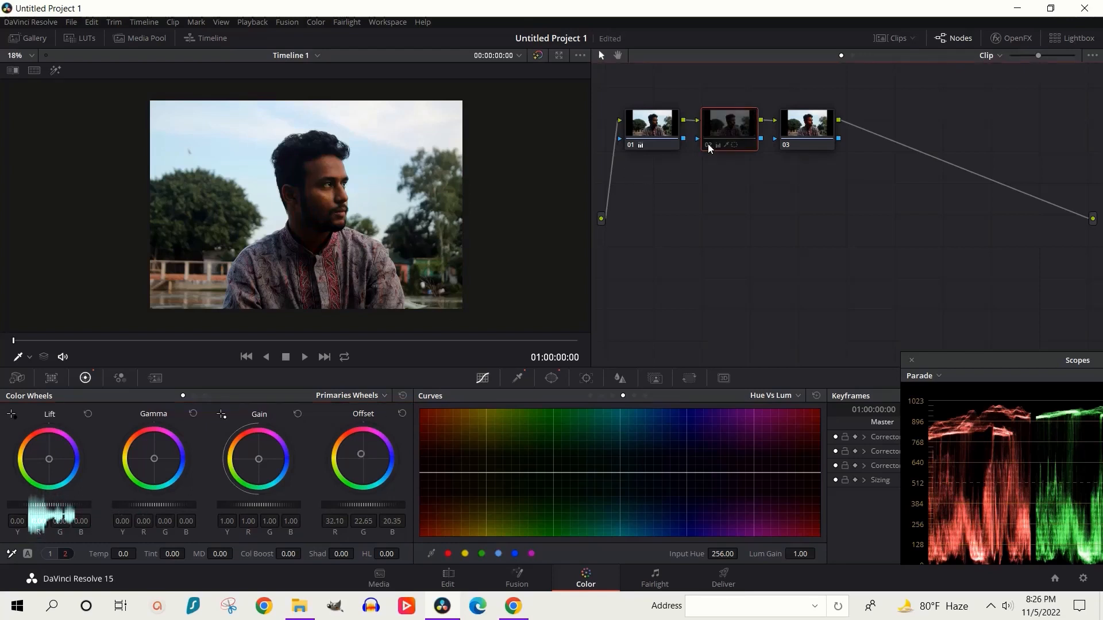
{"action": "left_click", "coordinate": [708, 144]}
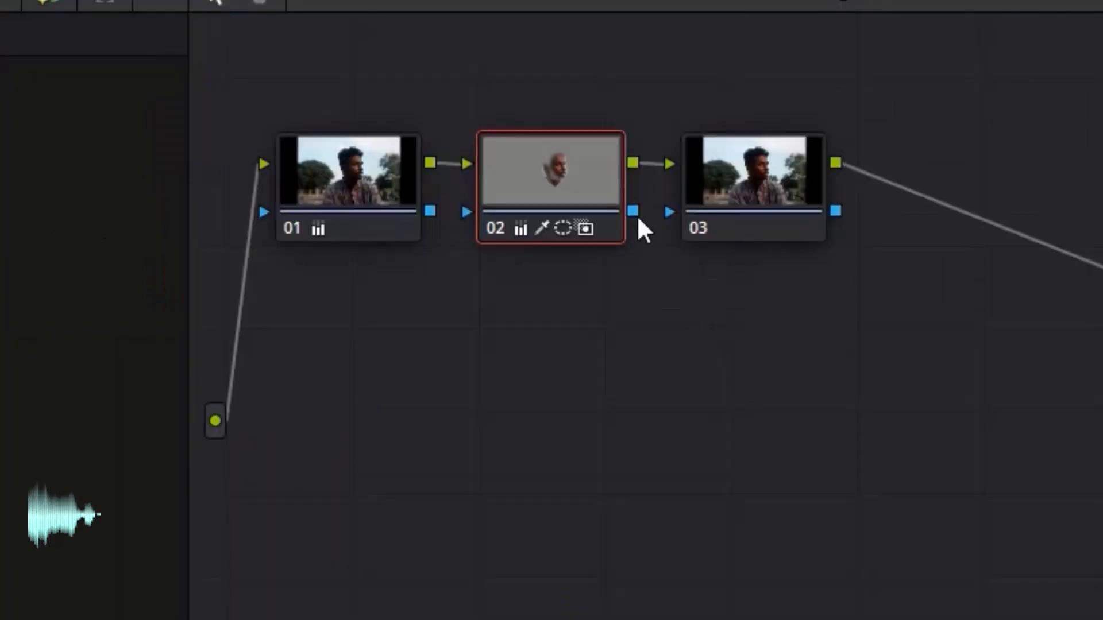
- Connect the key output of node 02 to the key input of node 03
{"action": "left_click_drag", "start_coordinate": [761, 139], "coordinate": [775, 139]}
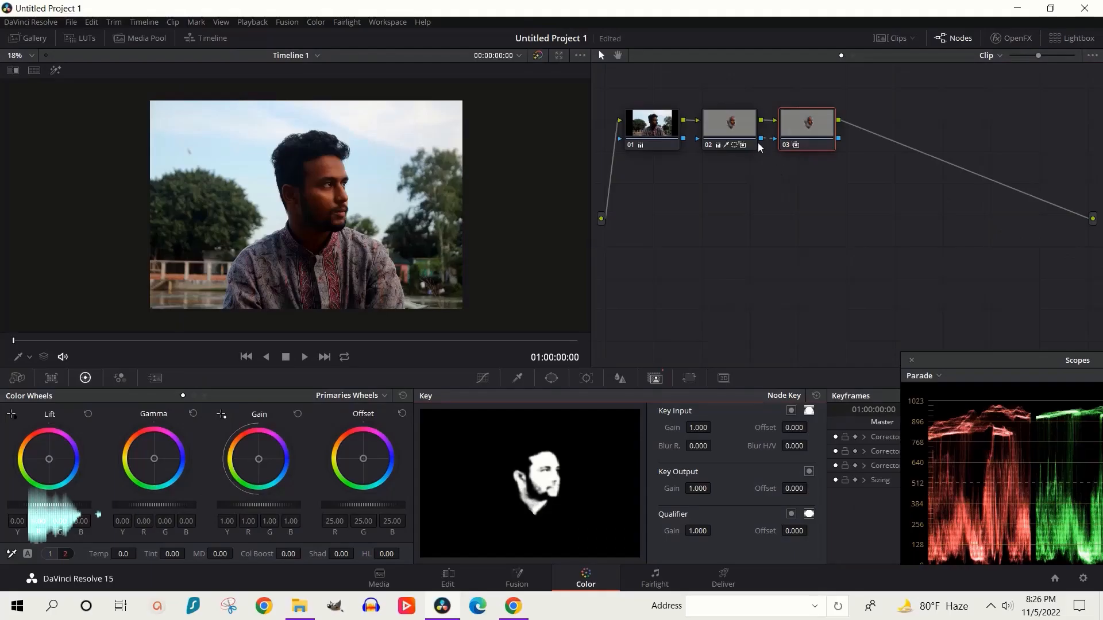
{"action": "left_click", "coordinate": [766, 139]}
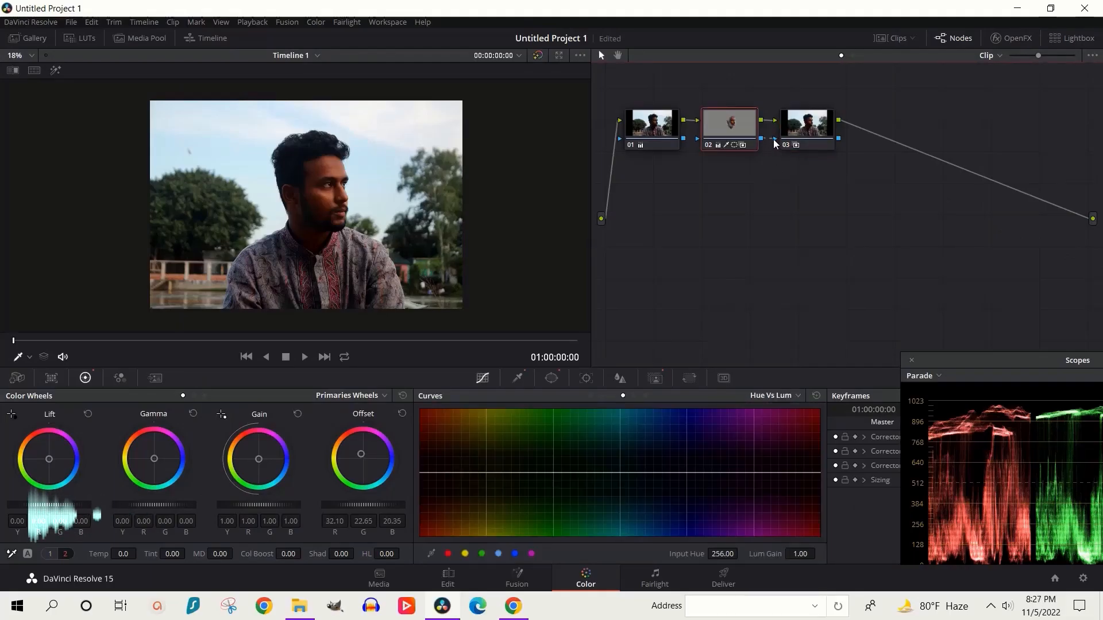
{"action": "left_click_drag", "start_coordinate": [762, 139], "coordinate": [773, 139]}
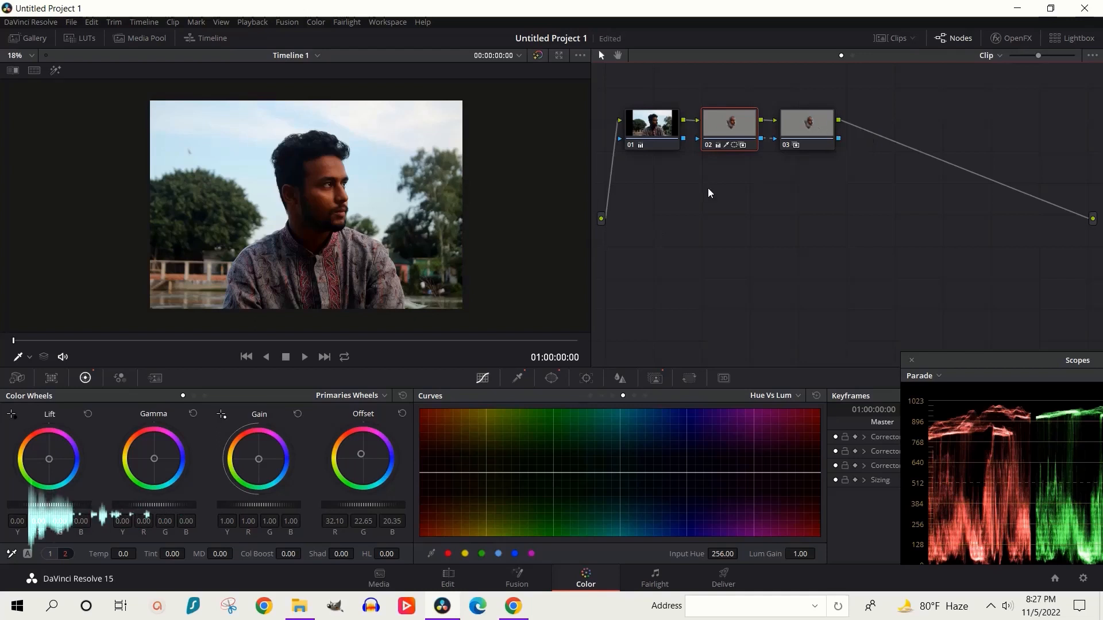
- Invert the key input on node 03 so it covers everything except the skin, and check the selection with the highlight
{"action": "left_click", "coordinate": [807, 125]}
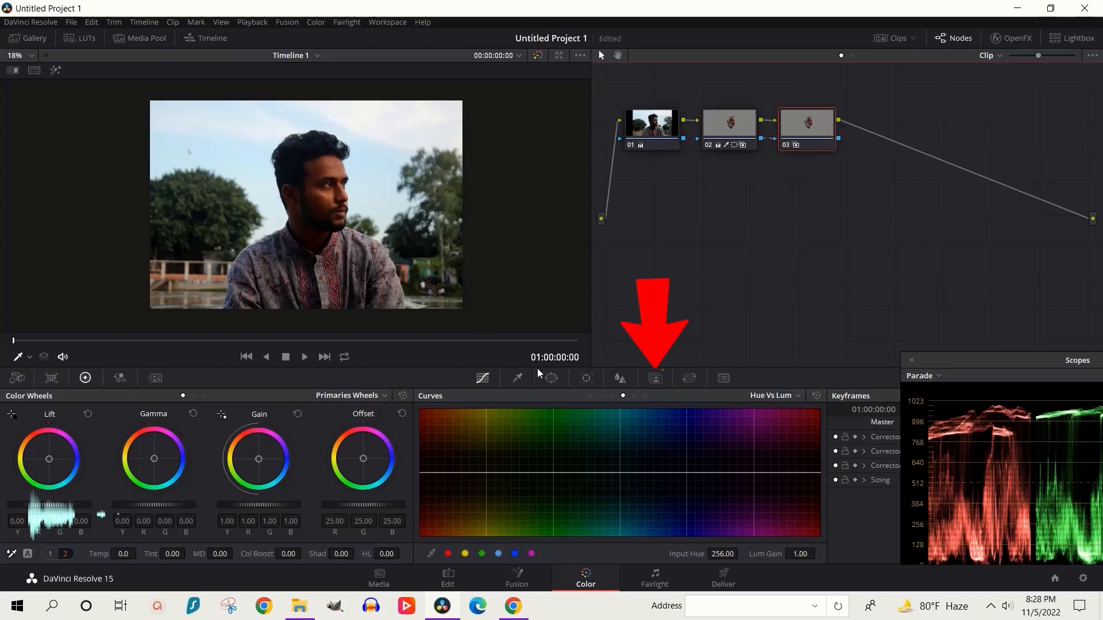
{"action": "left_click", "coordinate": [651, 383]}
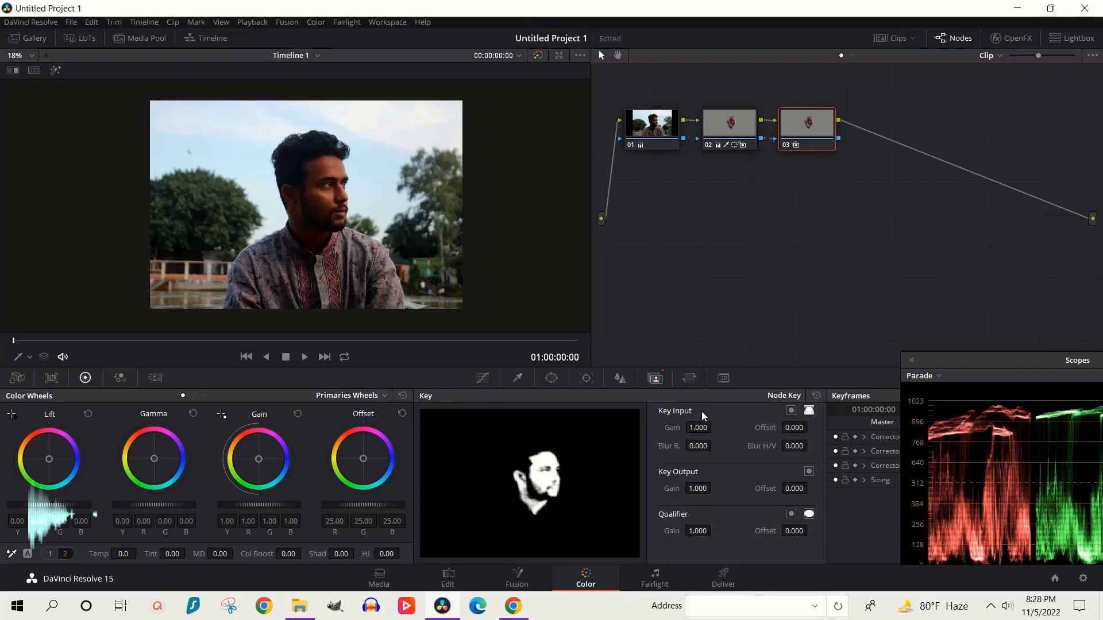
{"action": "left_click", "coordinate": [791, 410]}
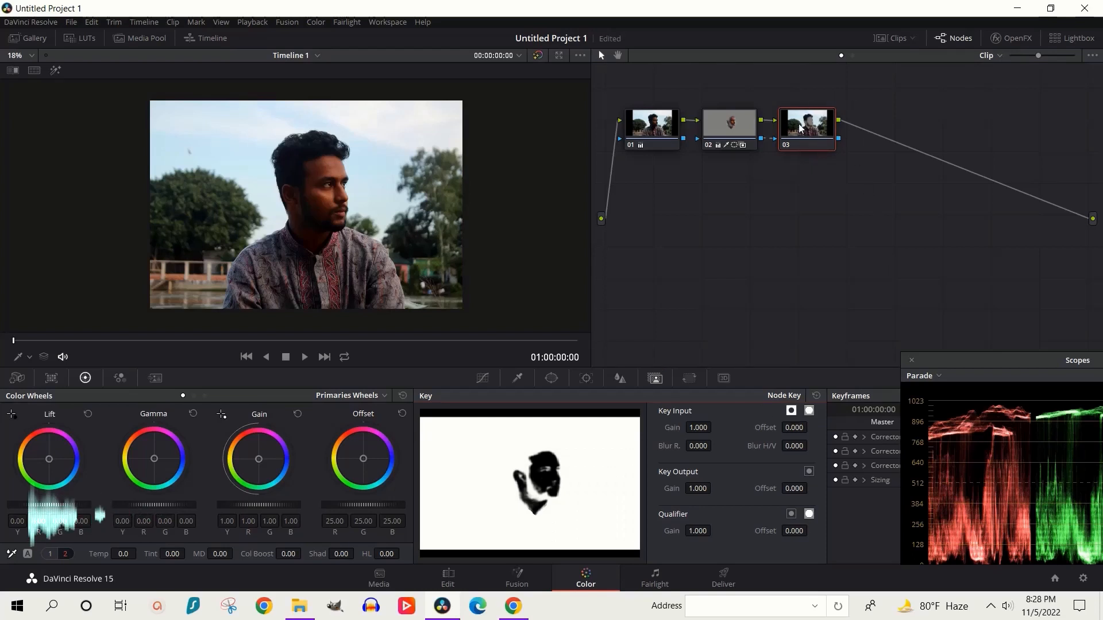
{"action": "key", "text": "shift+h"}
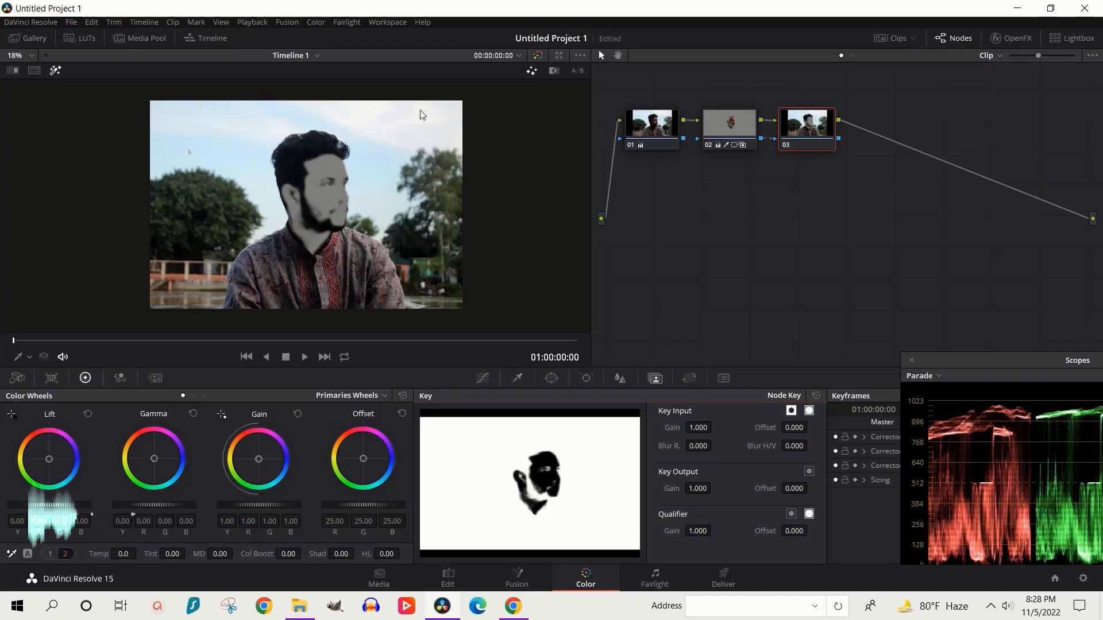
{"action": "key", "text": "shift+h"}
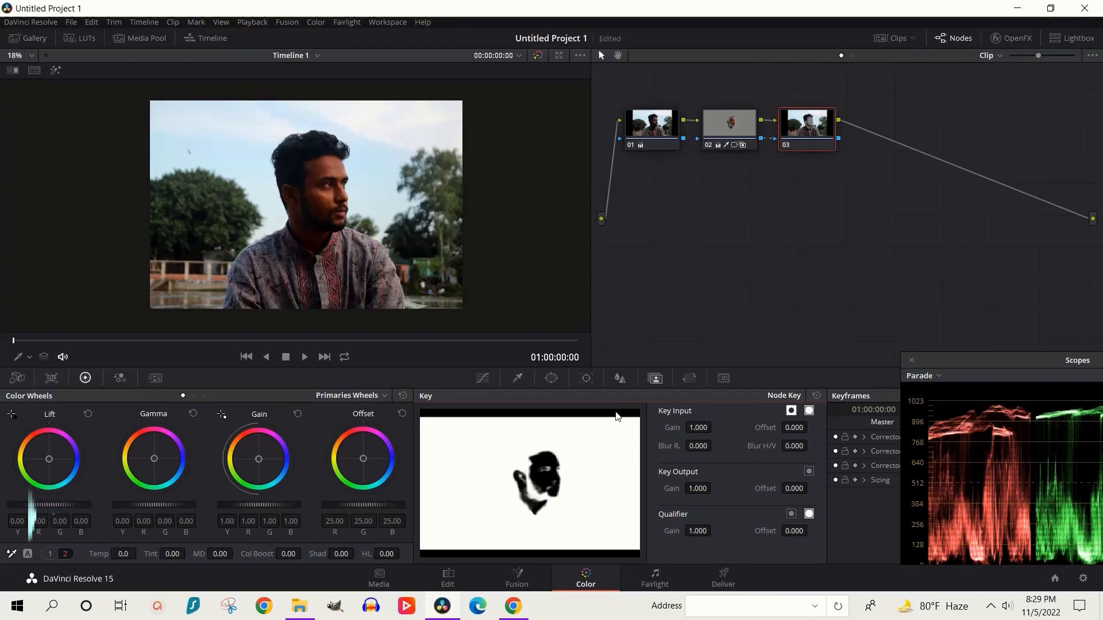
- Shift node 03's Offset toward blue to R 11.95, G 26.52, B 36.33, and inspect the face, trees and shirt
{"action": "left_click", "coordinate": [483, 378]}
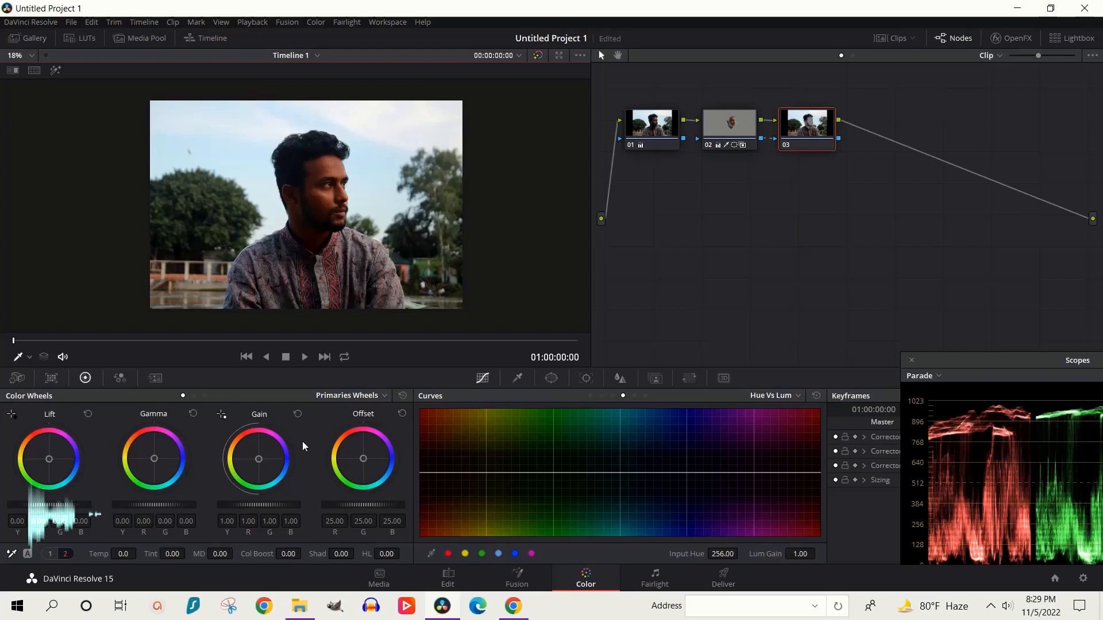
{"action": "left_click_drag", "start_coordinate": [363, 459], "coordinate": [369, 465]}
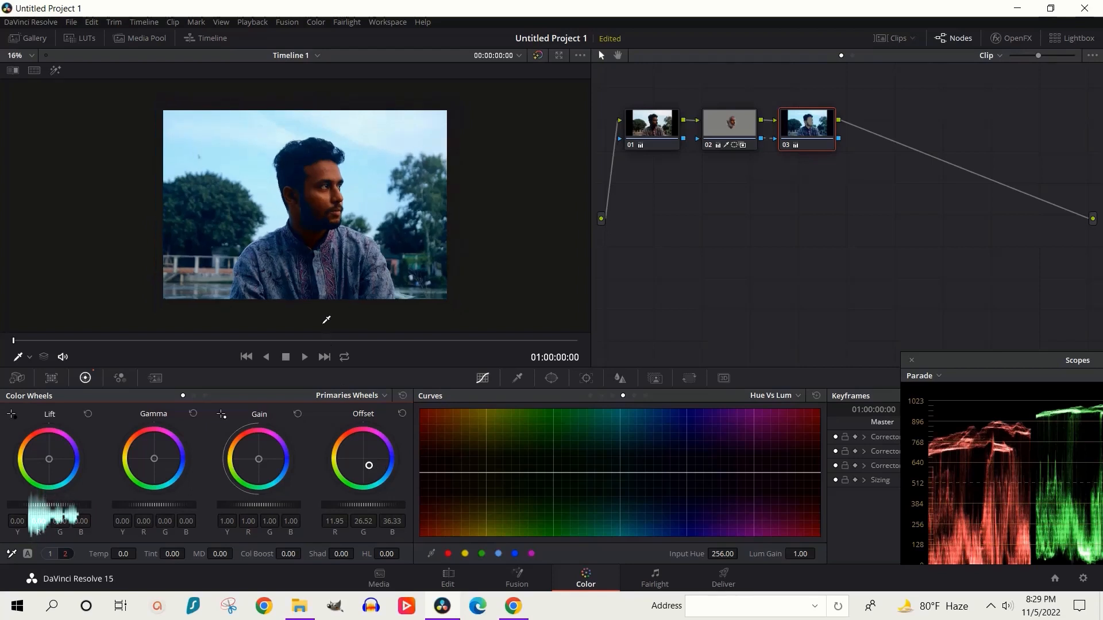
{"action": "scroll", "coordinate": [325, 320], "scroll_direction": "up", "scroll_amount": 1}
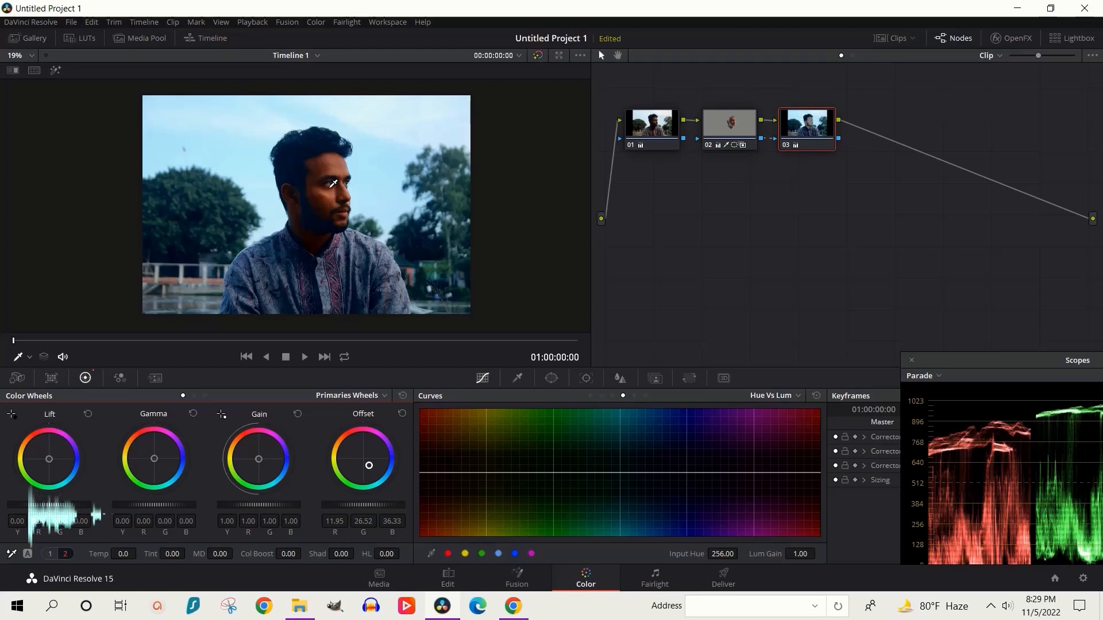
{"action": "scroll", "coordinate": [334, 184], "scroll_direction": "up", "scroll_amount": 4}
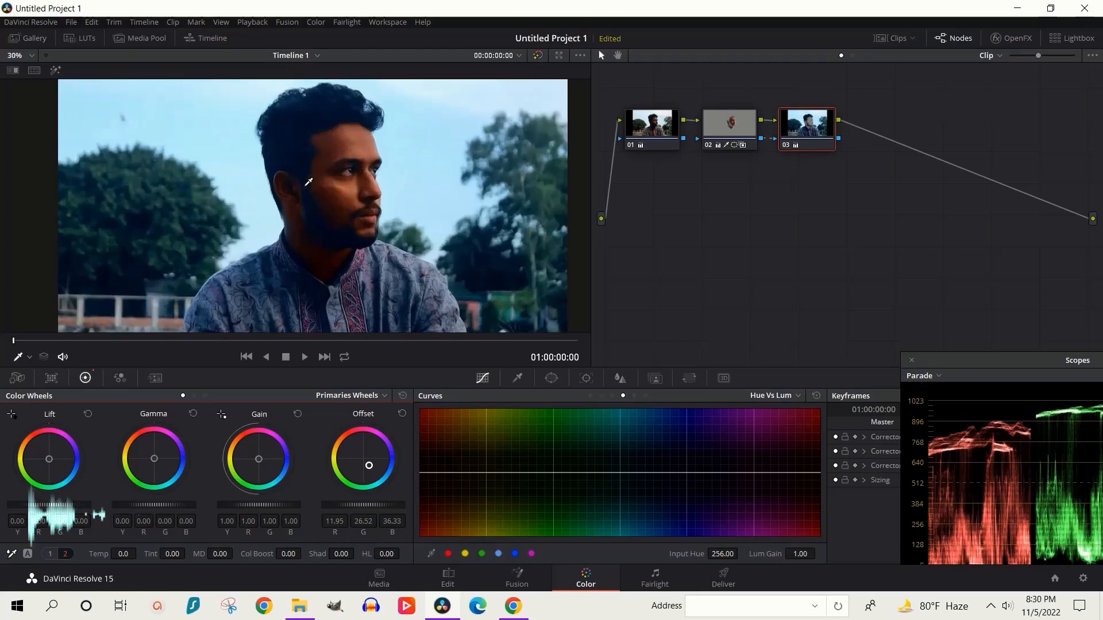
{"action": "scroll", "coordinate": [45, 193], "scroll_direction": "up", "scroll_amount": 3}
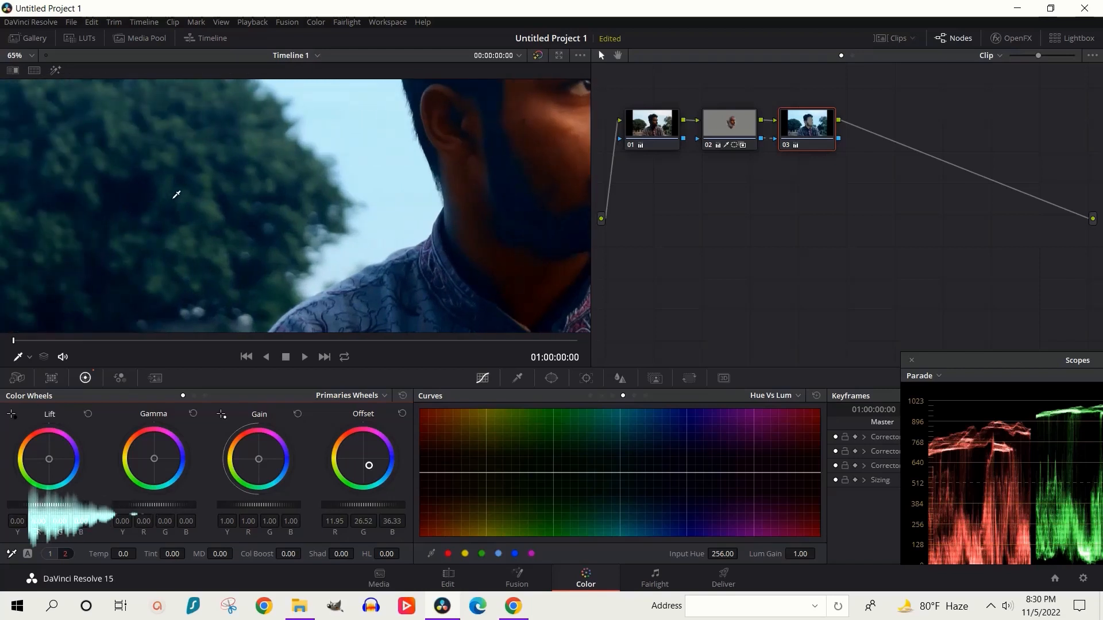
{"action": "scroll", "coordinate": [496, 202], "scroll_direction": "down", "scroll_amount": 2}
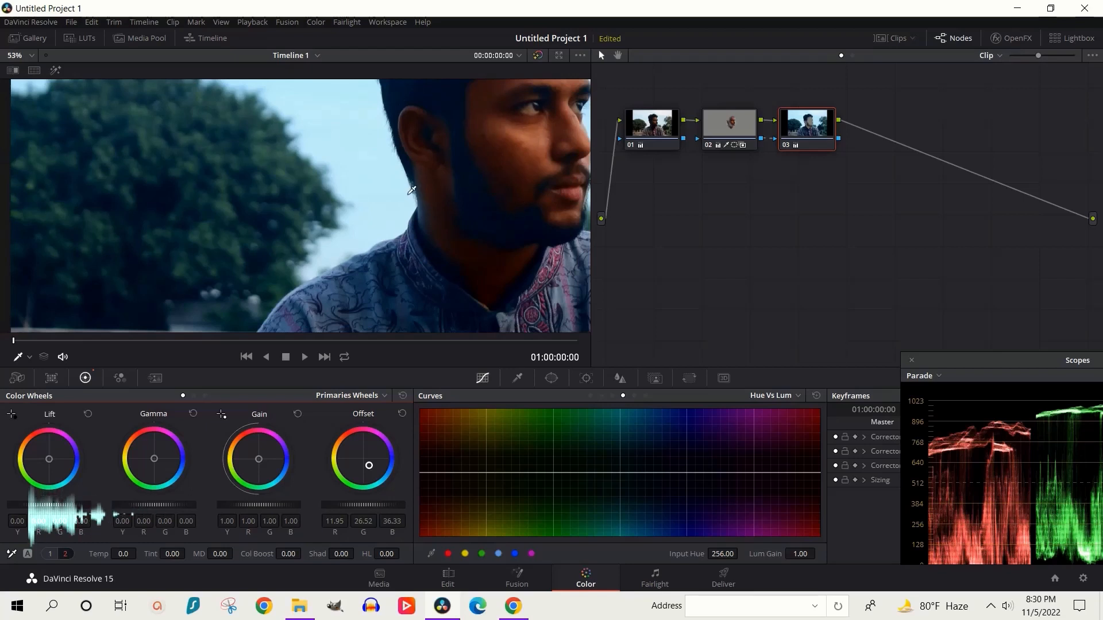
{"action": "scroll", "coordinate": [412, 189], "scroll_direction": "down", "scroll_amount": 4}
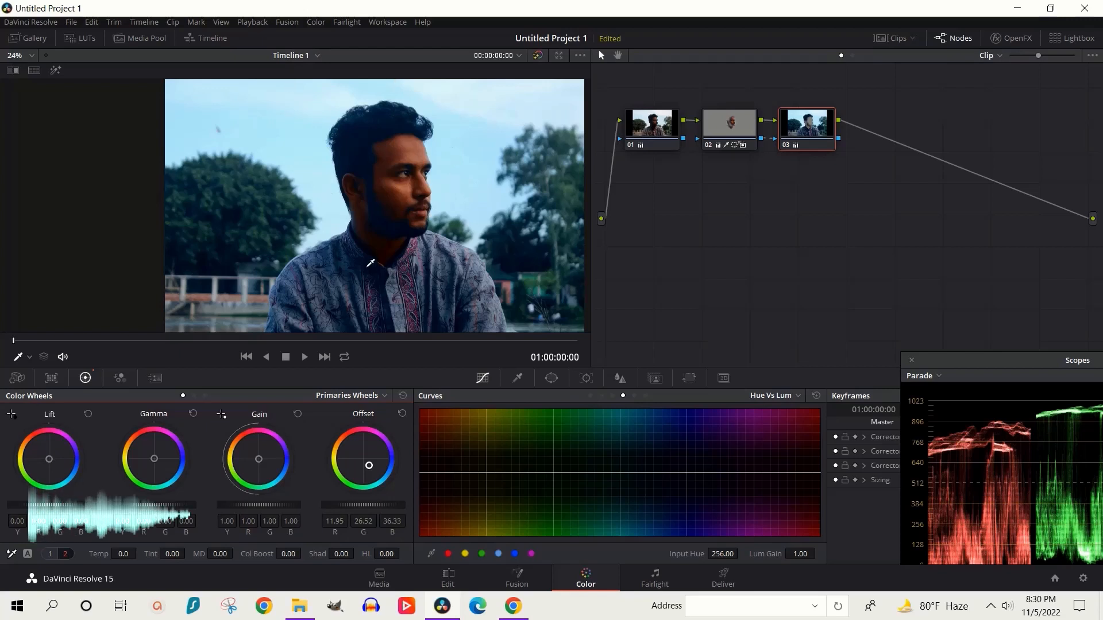
{"action": "scroll", "coordinate": [368, 266], "scroll_direction": "left", "scroll_amount": 4}
{"action": "scroll", "coordinate": [368, 267], "scroll_direction": "right", "scroll_amount": 7}
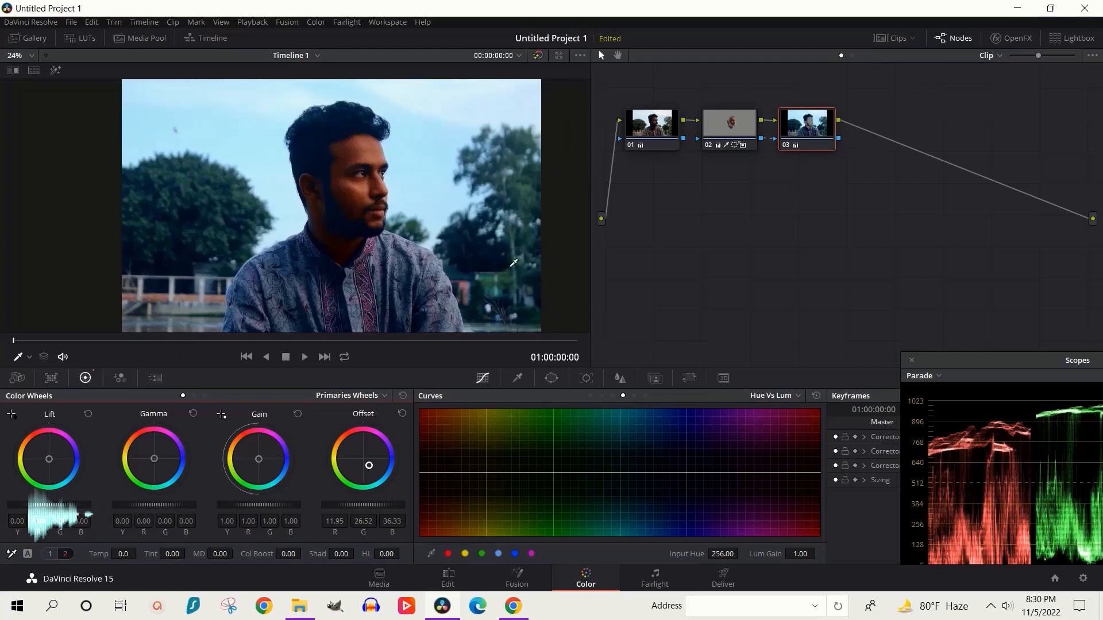
- Add a fourth serial node and desaturate its shadows with Lum Vs Sat: a point at lum 0.25, saturation 0.00 at lum 0.00; check the hair
{"action": "key", "text": "alt+s"}
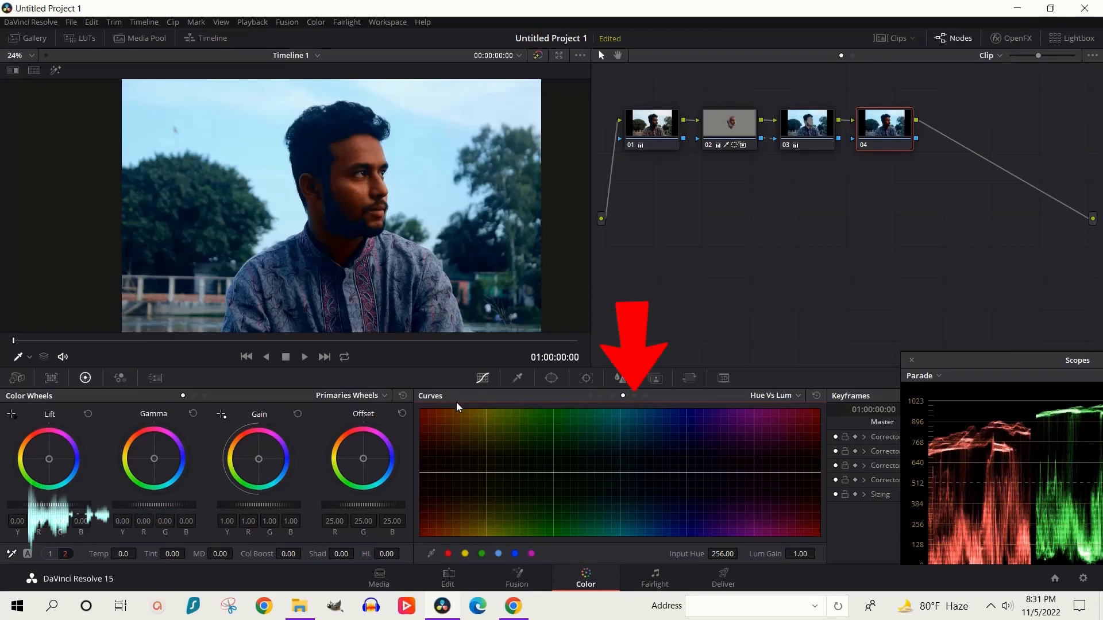
{"action": "left_click", "coordinate": [633, 396]}
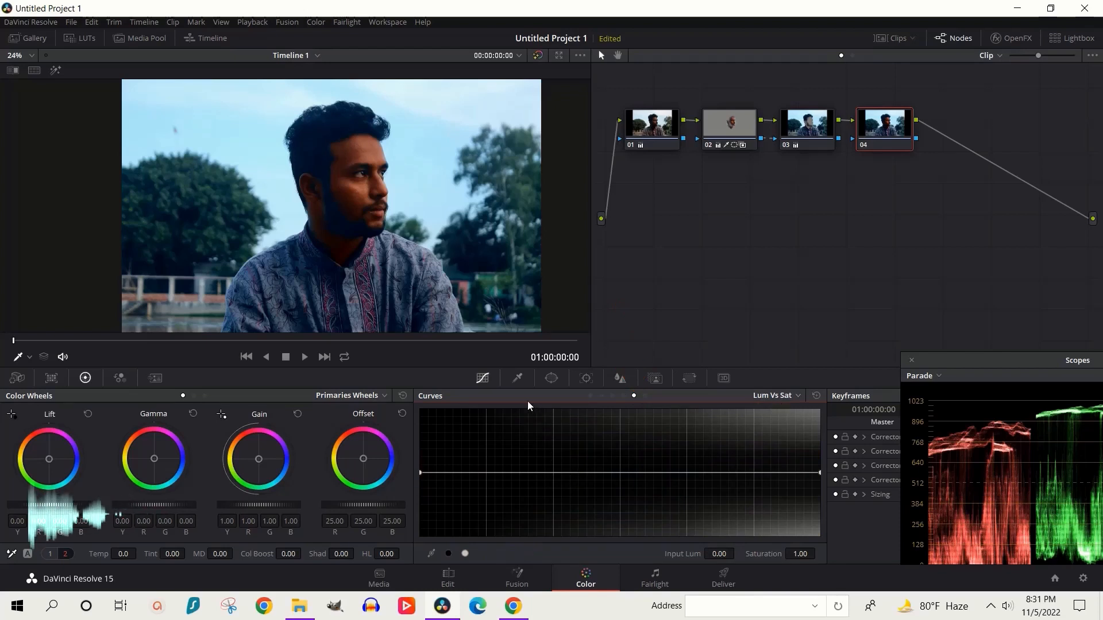
{"action": "left_click", "coordinate": [449, 554]}
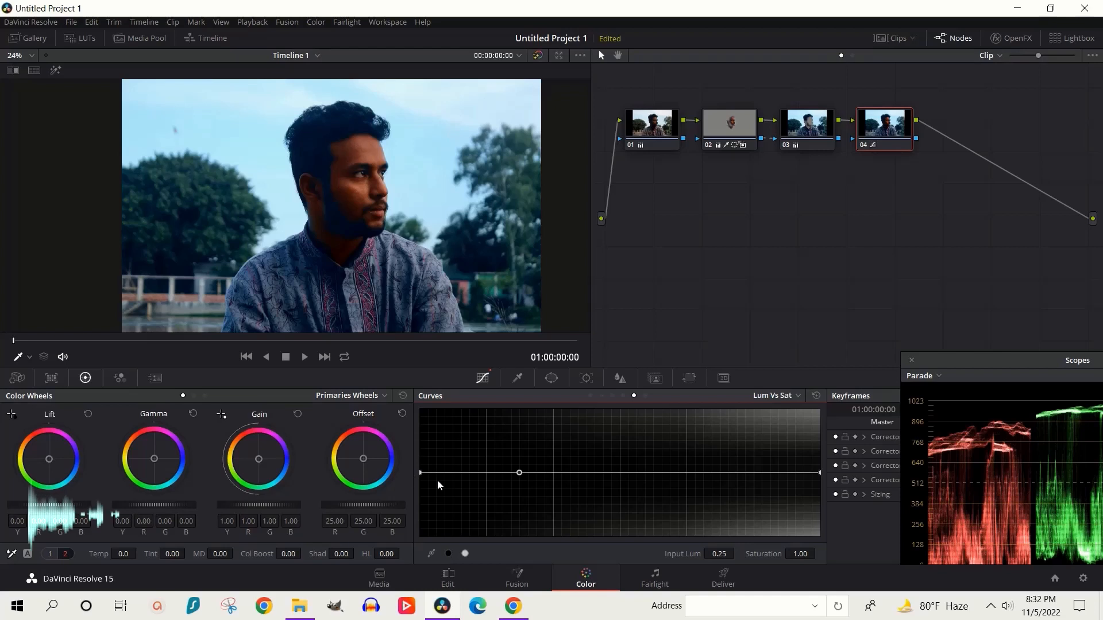
{"action": "left_click", "coordinate": [421, 473]}
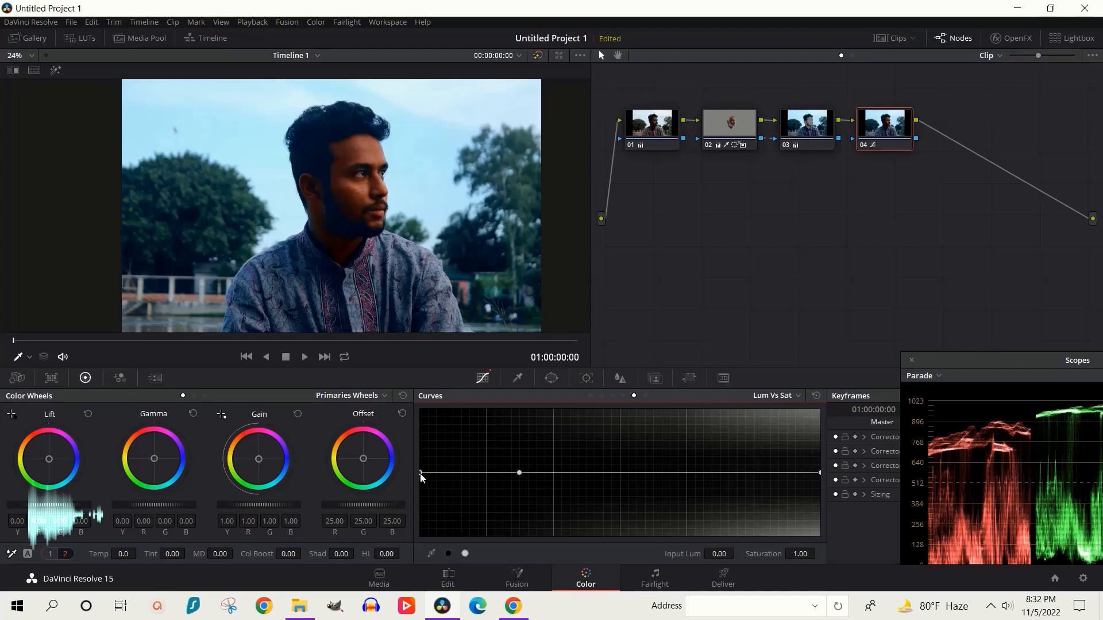
{"action": "left_click_drag", "start_coordinate": [420, 473], "coordinate": [413, 562]}
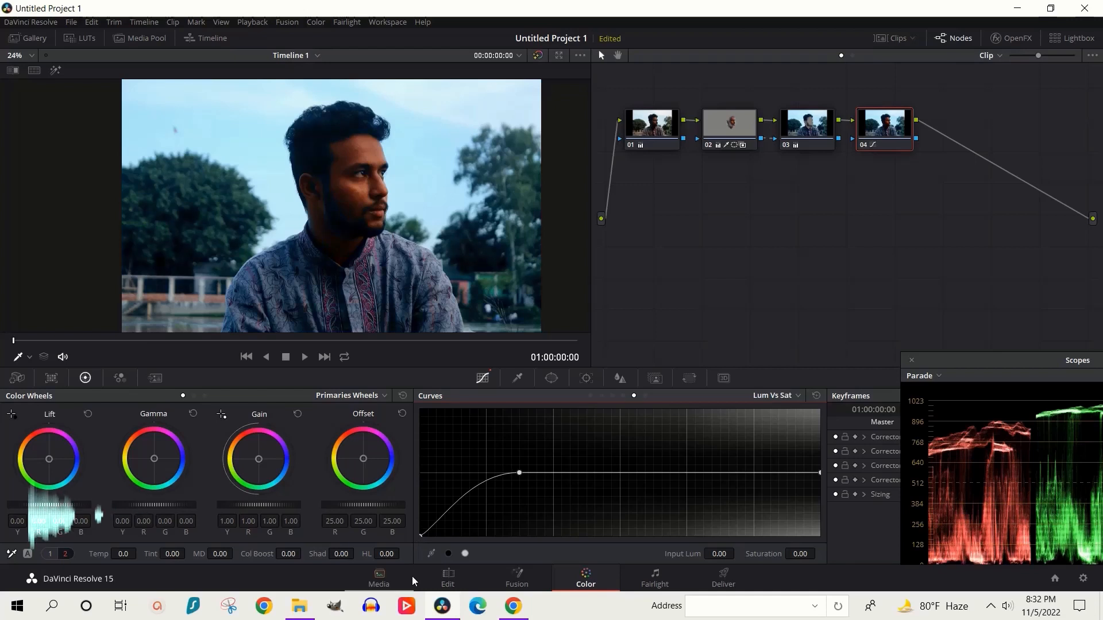
{"action": "scroll", "coordinate": [328, 126], "scroll_direction": "up", "scroll_amount": 1}
{"action": "scroll", "coordinate": [328, 126], "scroll_direction": "up", "scroll_amount": 4}
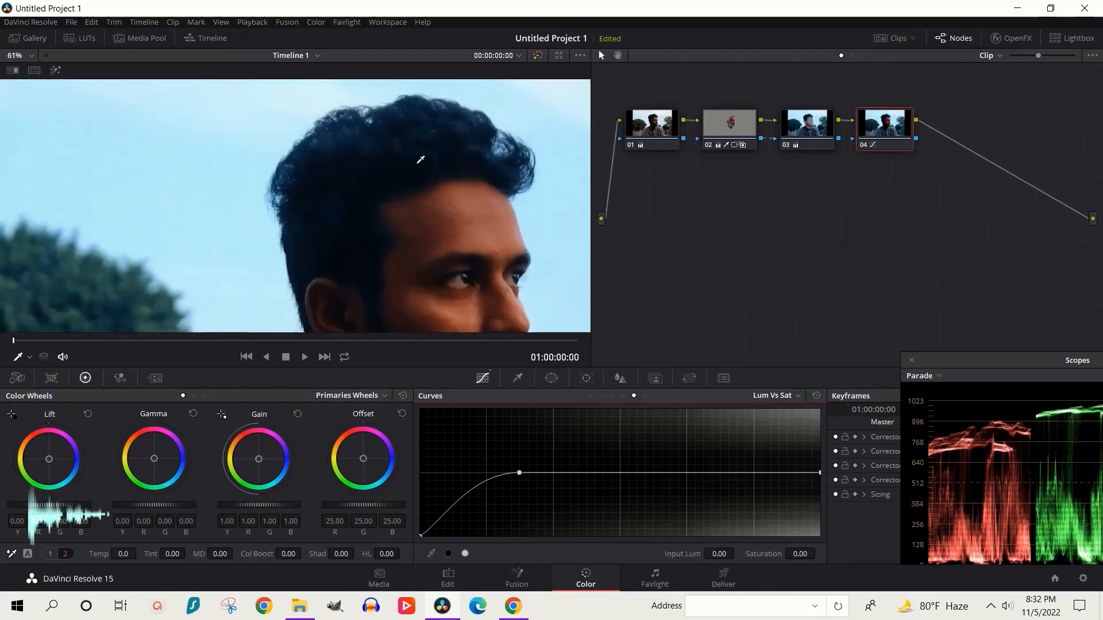
- Reshape node 04's Lum Vs Sat curve with a lower control point at lum 0.27, saturation 0.61, and inspect the face and tree
{"action": "left_click_drag", "start_coordinate": [520, 474], "coordinate": [528, 498]}
{"action": "scroll", "coordinate": [188, 244], "scroll_direction": "down", "scroll_amount": 4}
{"action": "scroll", "coordinate": [139, 233], "scroll_direction": "up", "scroll_amount": 3}
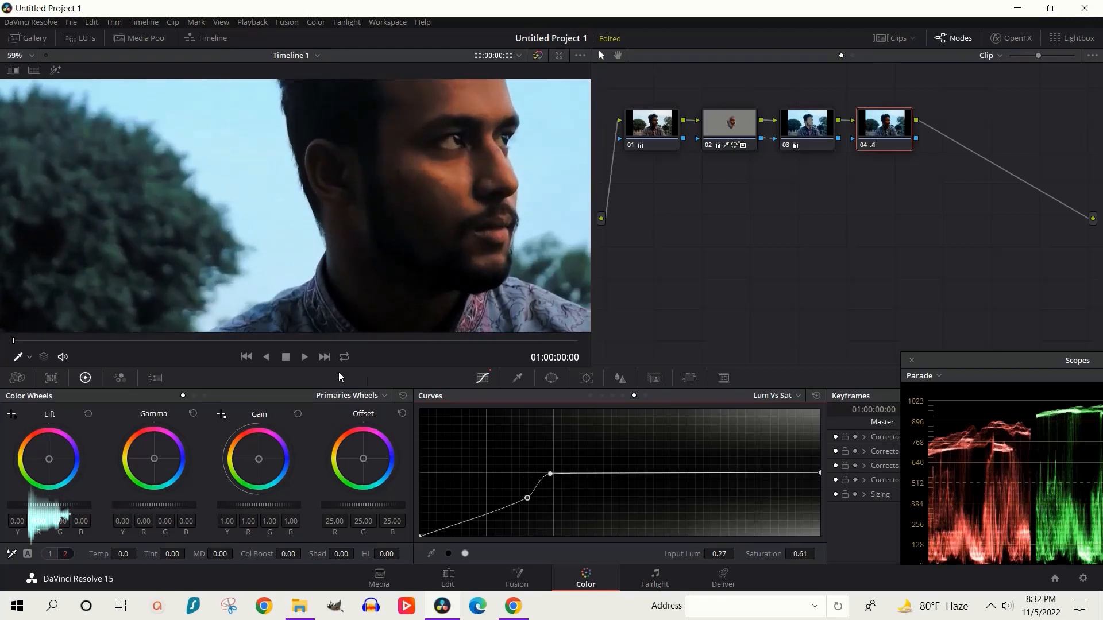
{"action": "scroll", "coordinate": [178, 261], "scroll_direction": "up", "scroll_amount": 3}
{"action": "scroll", "coordinate": [178, 261], "scroll_direction": "up", "scroll_amount": 5}
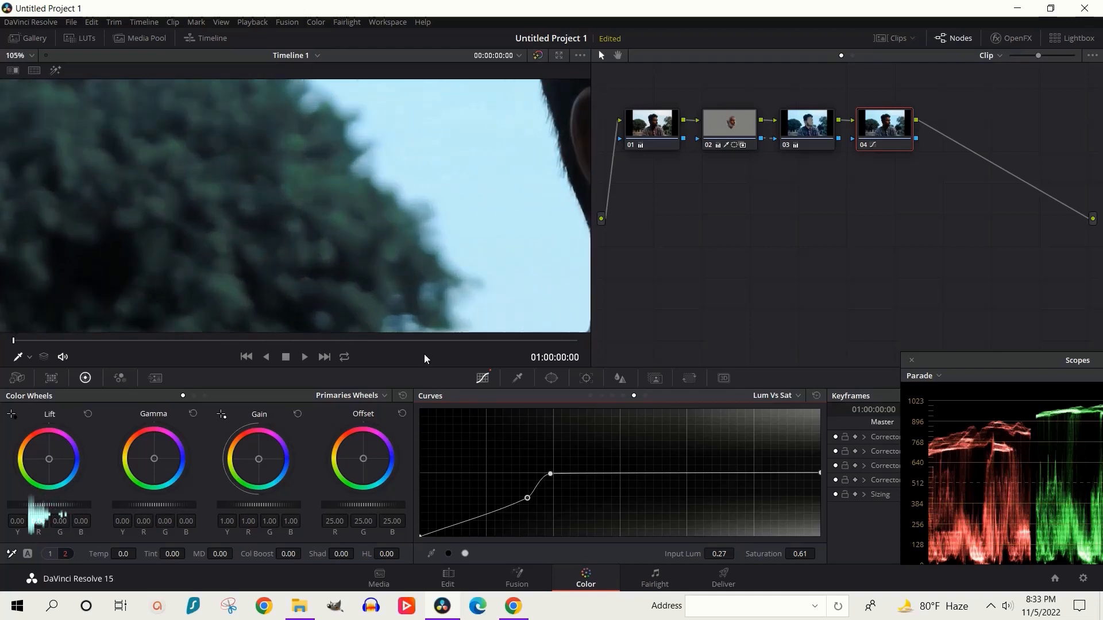
- Compare the tree with node 04 off and on, and move the curve's lower point to lum 0.20, saturation 0.58
{"action": "left_click", "coordinate": [863, 143]}
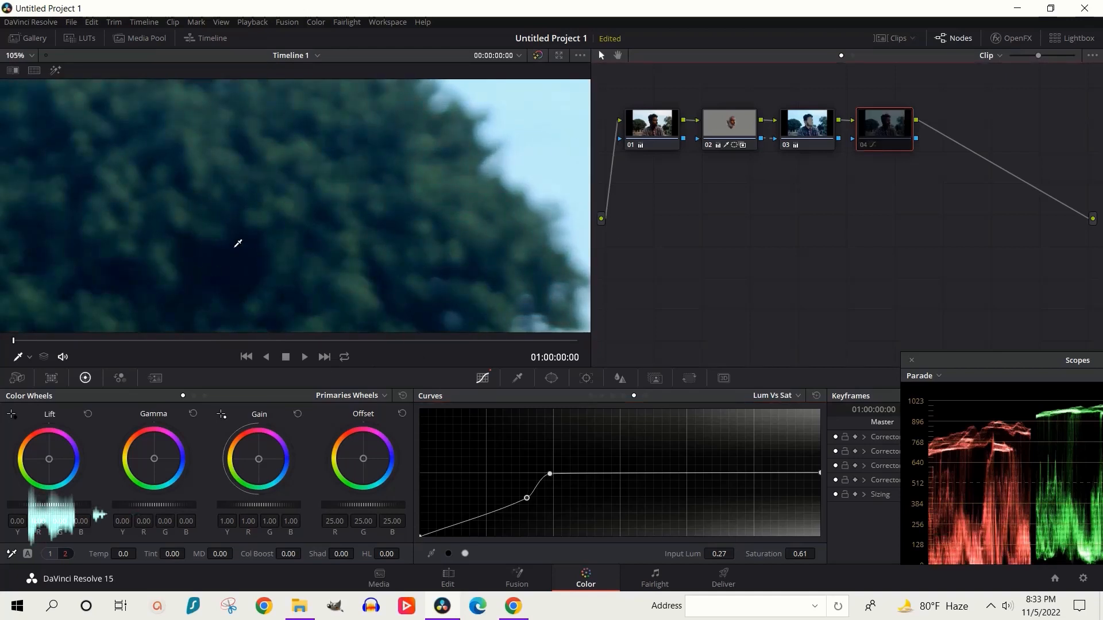
{"action": "left_click", "coordinate": [865, 145]}
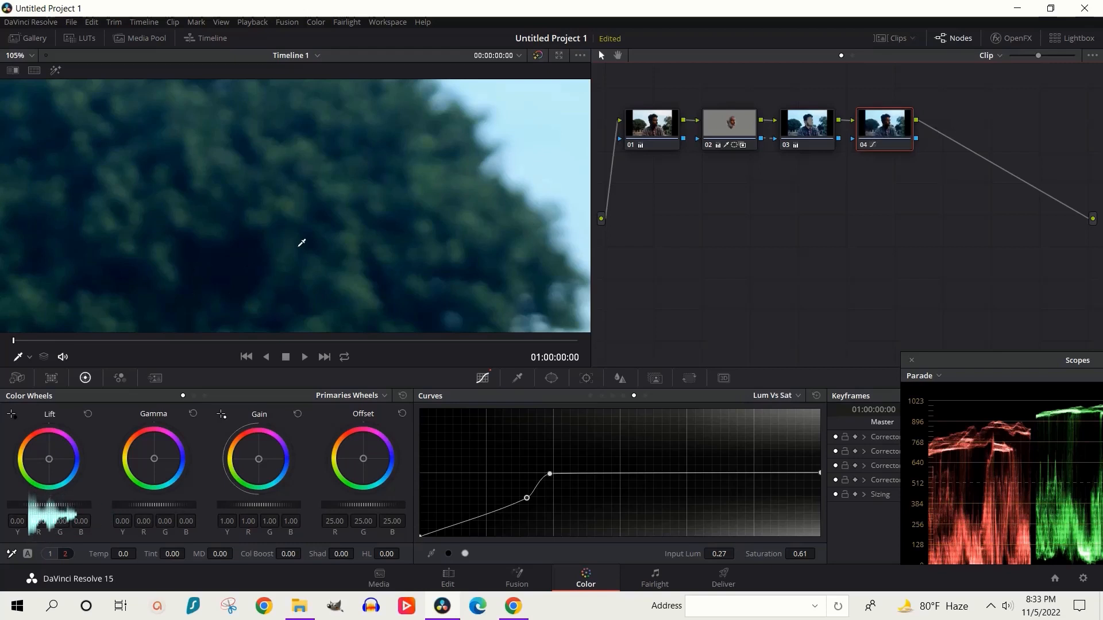
{"action": "scroll", "coordinate": [364, 237], "scroll_direction": "down", "scroll_amount": 10}
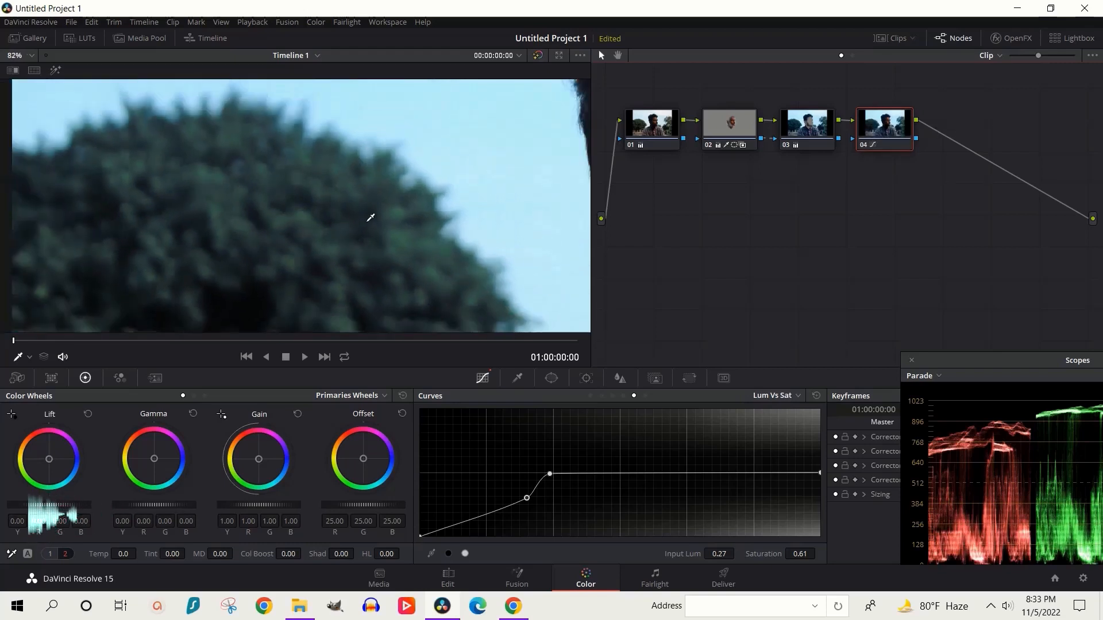
{"action": "scroll", "coordinate": [370, 221], "scroll_direction": "down", "scroll_amount": 6}
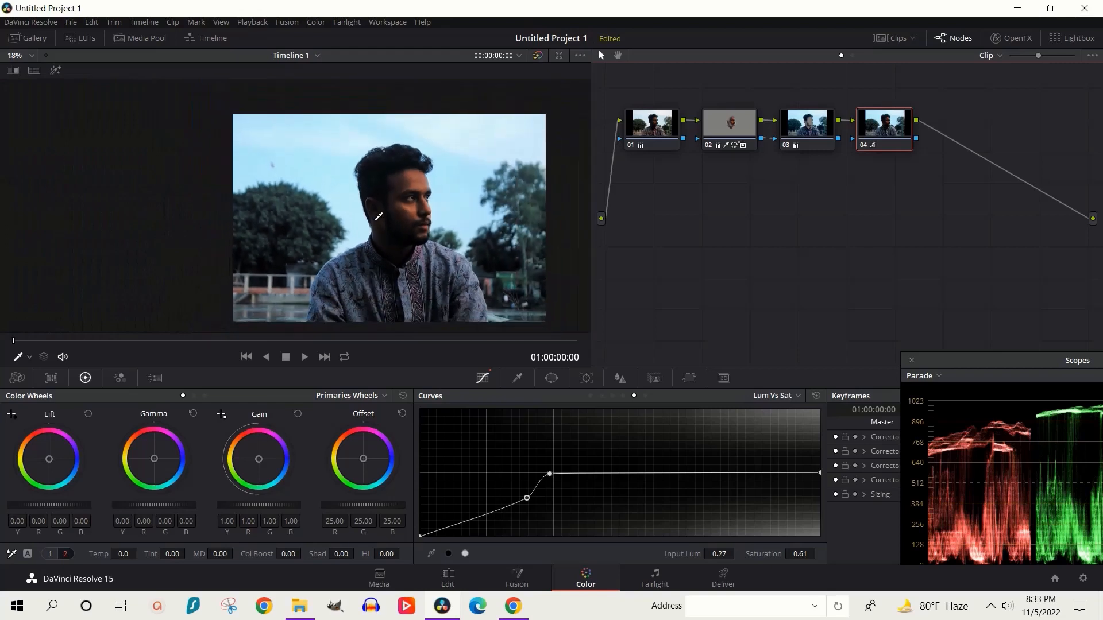
{"action": "scroll", "coordinate": [363, 248], "scroll_direction": "up", "scroll_amount": 1}
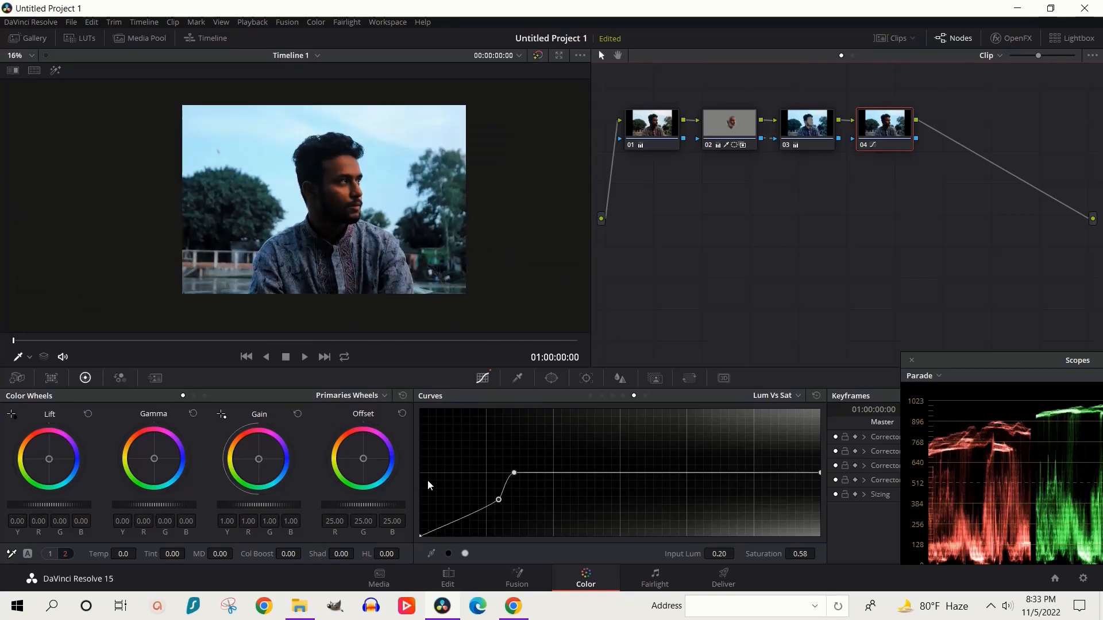
- Push node 03's Offset further toward blue, to about R 5.68, G 27.76, B 41.20
{"action": "left_click", "coordinate": [815, 134]}
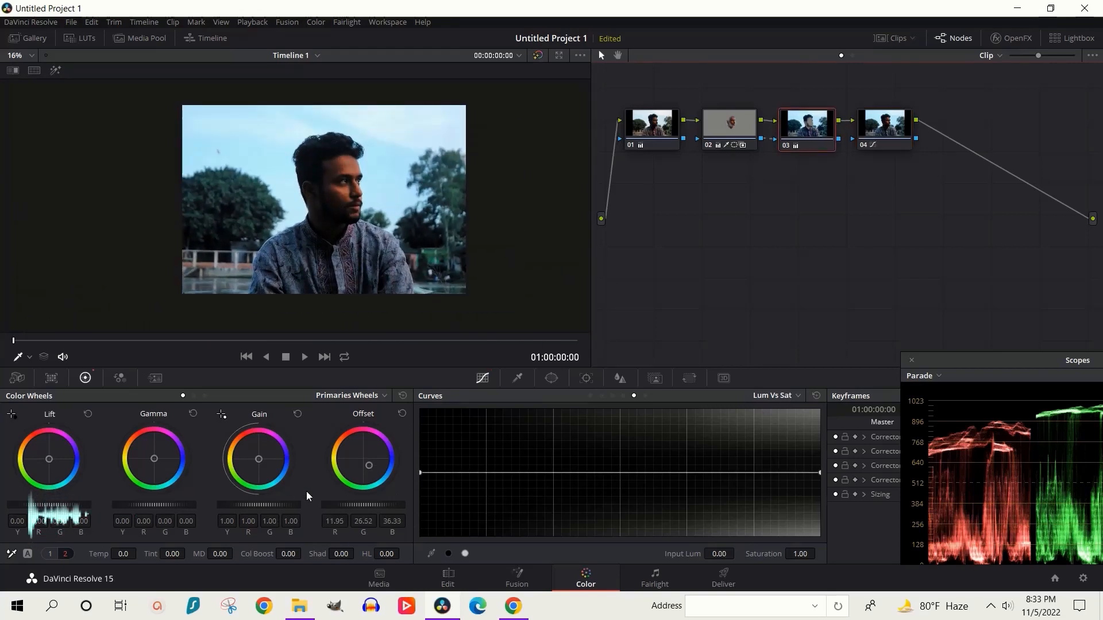
{"action": "left_click_drag", "start_coordinate": [372, 464], "coordinate": [373, 470]}
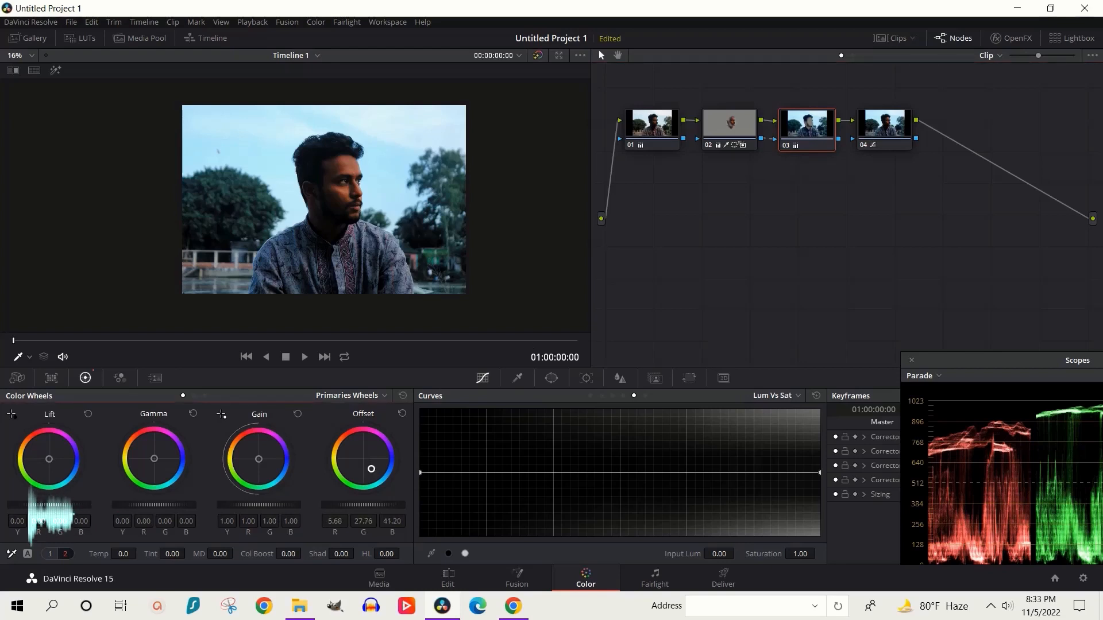
{"action": "scroll", "coordinate": [371, 244], "scroll_direction": "down", "scroll_amount": 2}
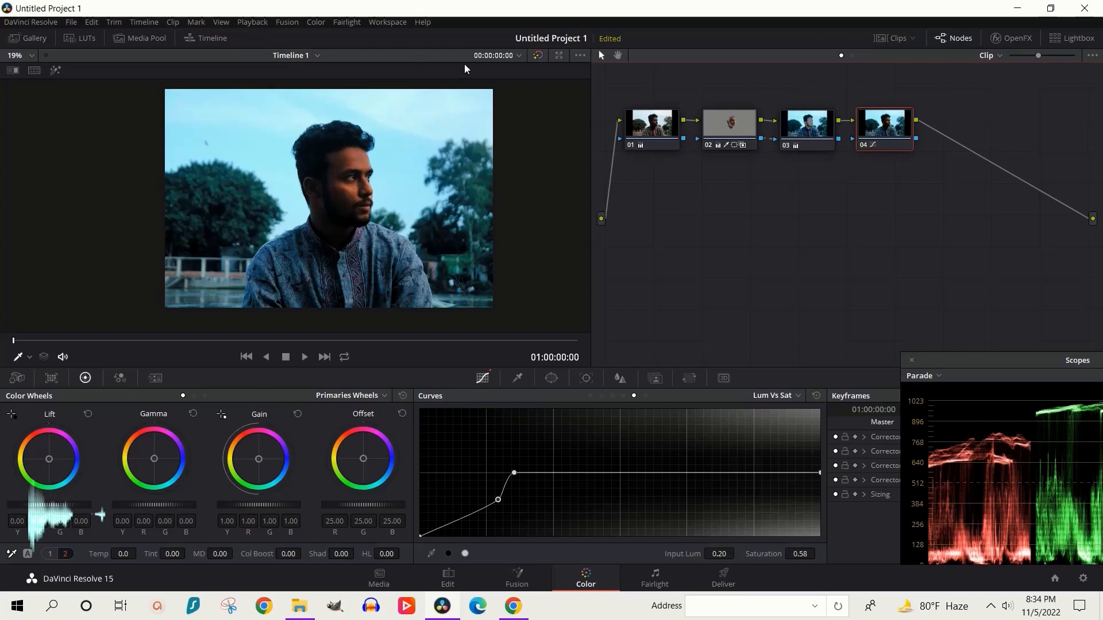
- Compare the whole image with all grades bypassed and enabled
{"action": "left_click", "coordinate": [538, 55]}
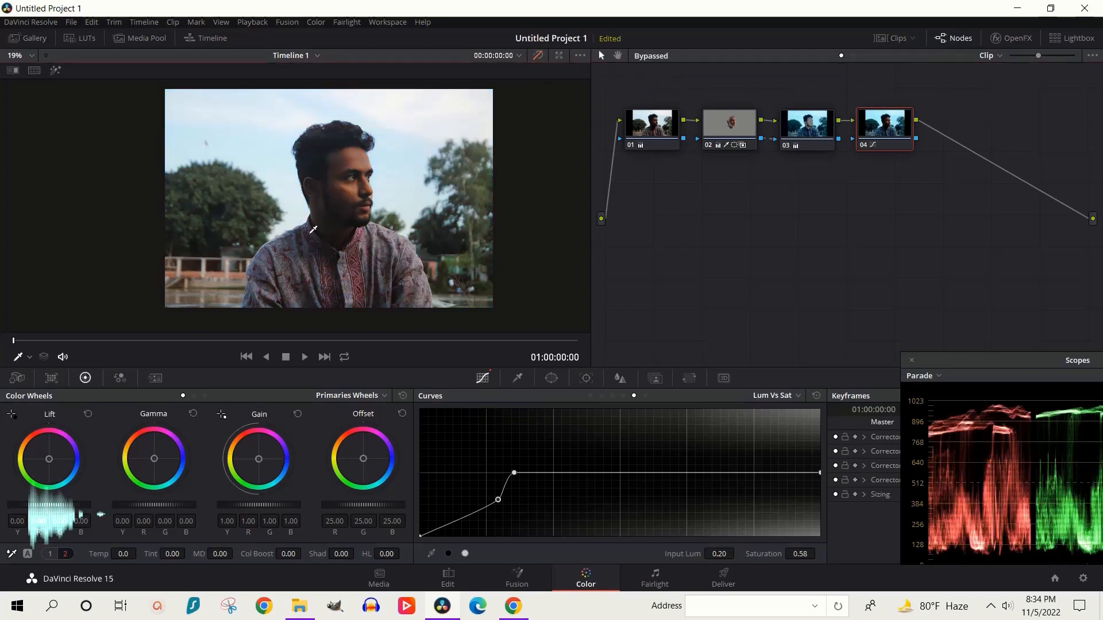
{"action": "left_click", "coordinate": [539, 55]}
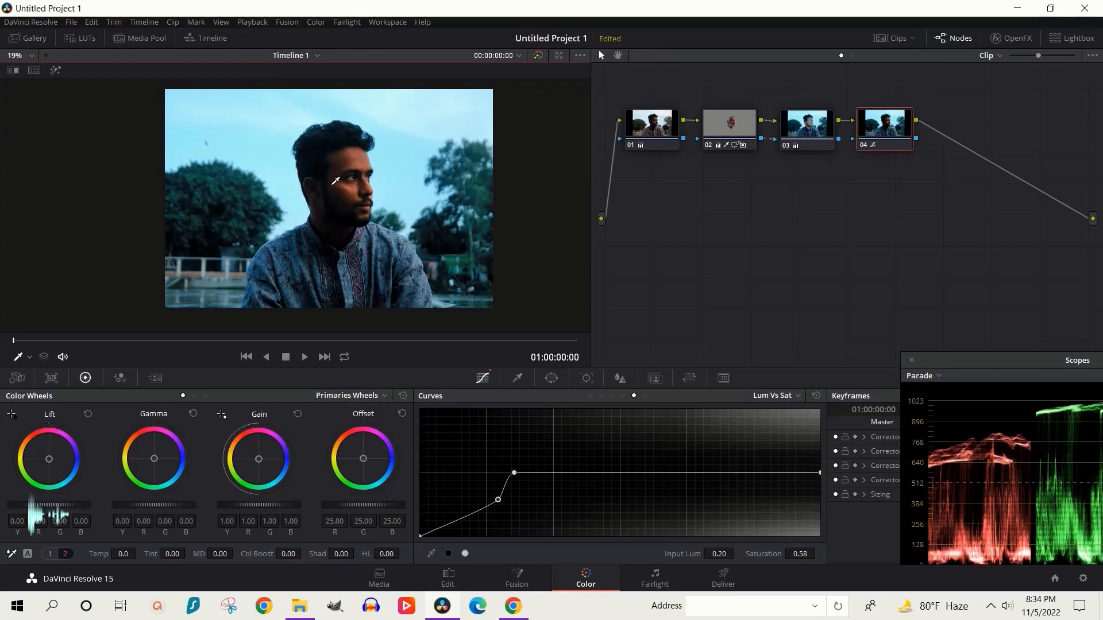
{"action": "scroll", "coordinate": [336, 180], "scroll_direction": "down", "scroll_amount": 1}
{"action": "left_click", "coordinate": [540, 57]}
{"action": "left_click", "coordinate": [540, 58]}
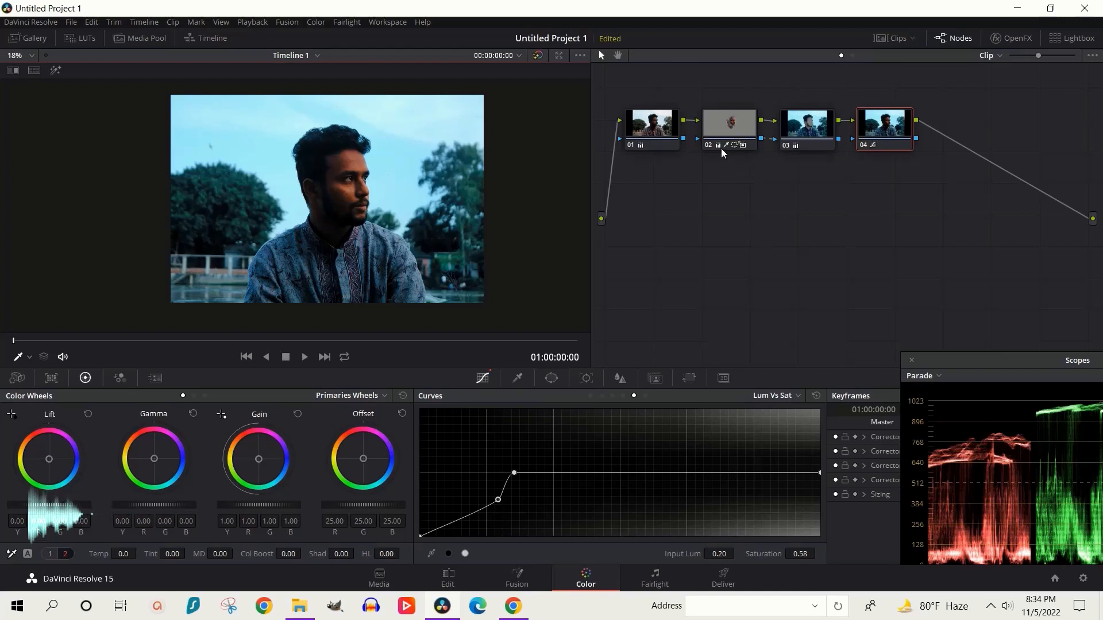
- Shift node 02's Offset slightly further toward orange to warm the isolated skin
{"action": "left_click", "coordinate": [739, 128]}
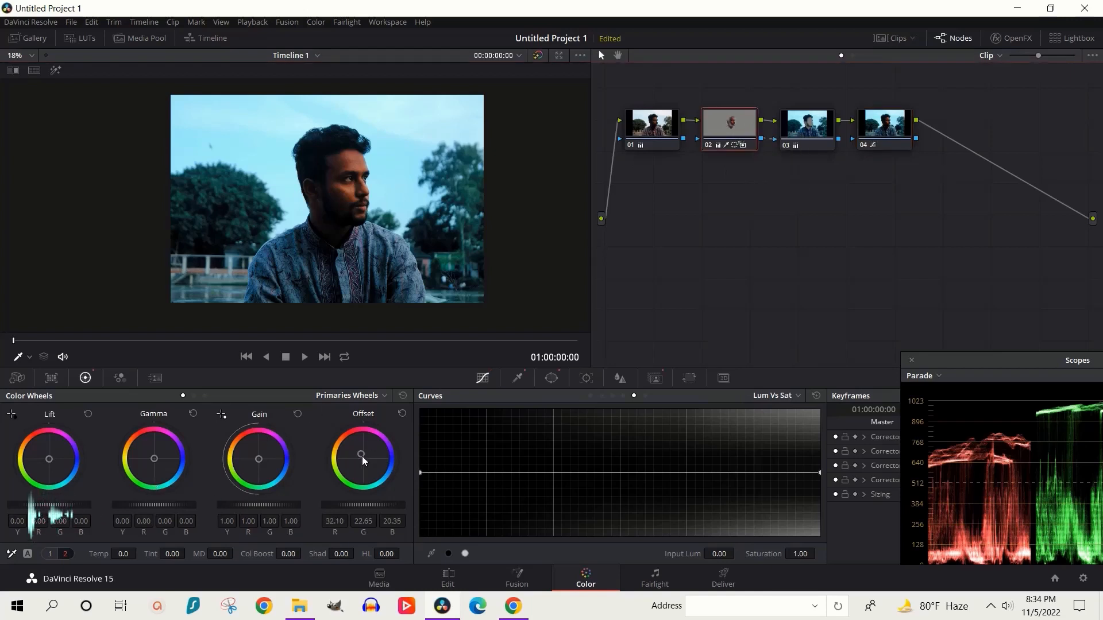
{"action": "left_click_drag", "start_coordinate": [360, 454], "coordinate": [358, 455]}
- Add a fifth serial node after node 04 and set its midtone detail to 70
{"action": "left_click", "coordinate": [879, 130]}
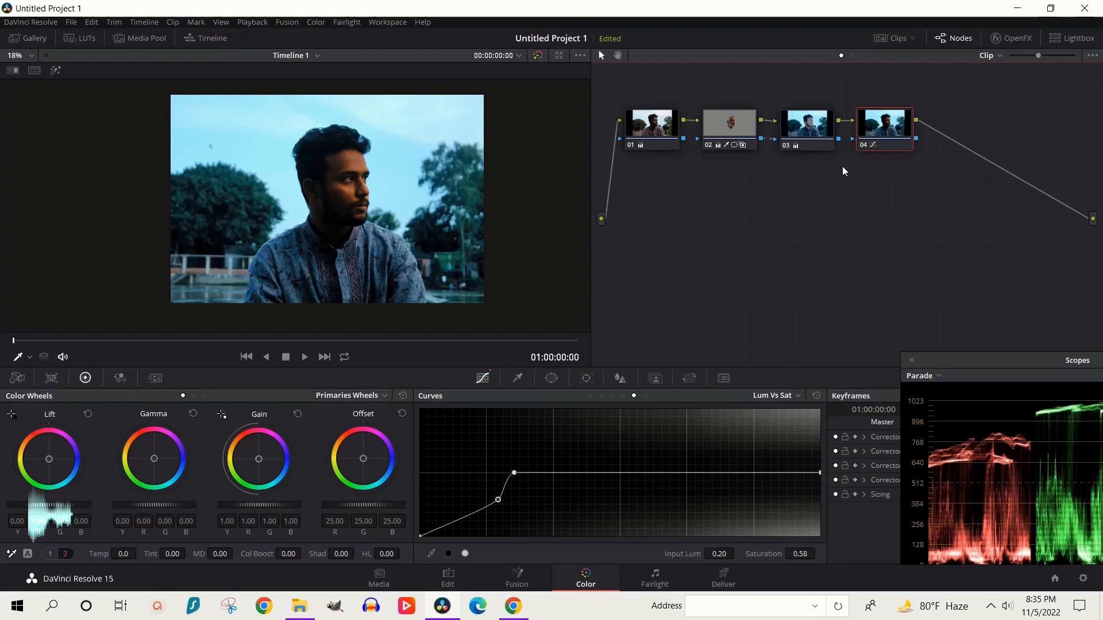
{"action": "key", "text": "alt+s"}
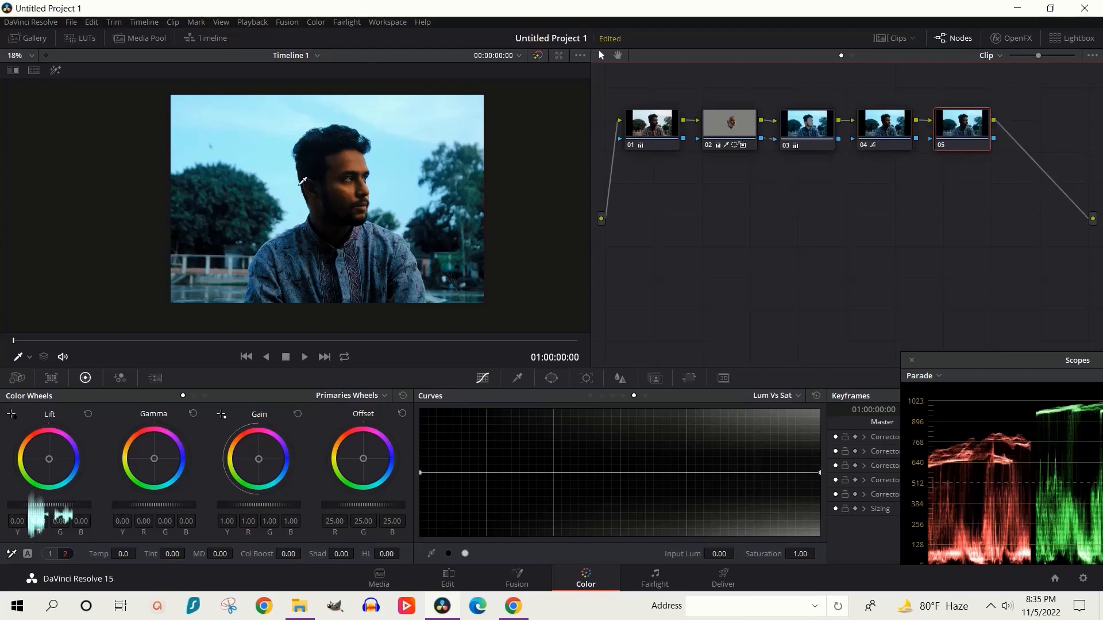
{"action": "scroll", "coordinate": [398, 173], "scroll_direction": "up", "scroll_amount": 6}
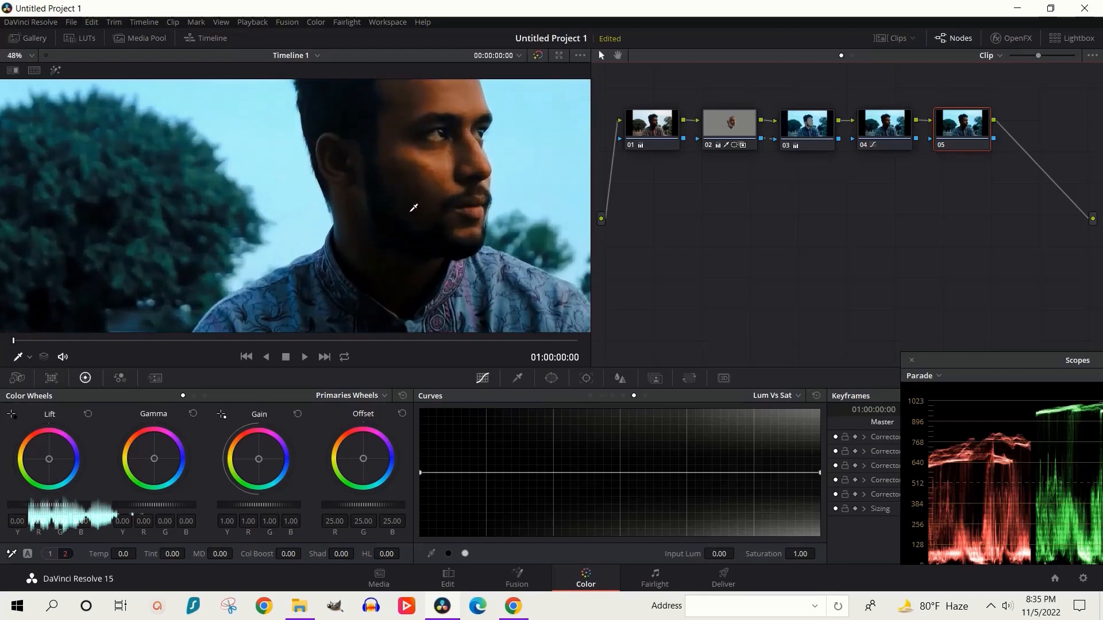
{"action": "scroll", "coordinate": [412, 207], "scroll_direction": "up", "scroll_amount": 3}
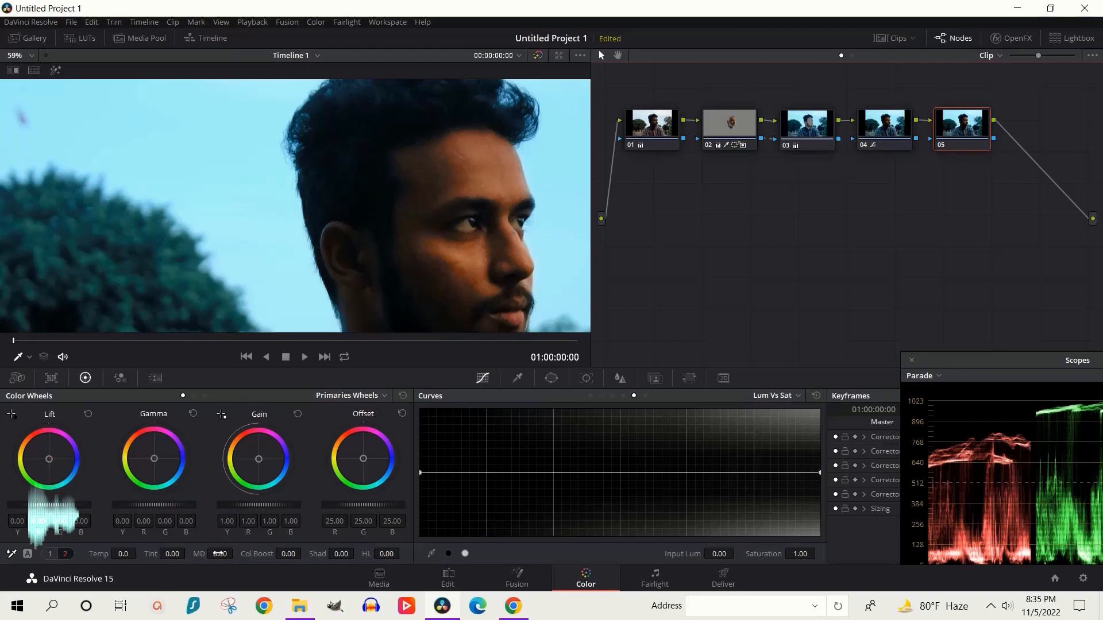
{"action": "left_click_drag", "start_coordinate": [218, 554], "coordinate": [247, 554]}
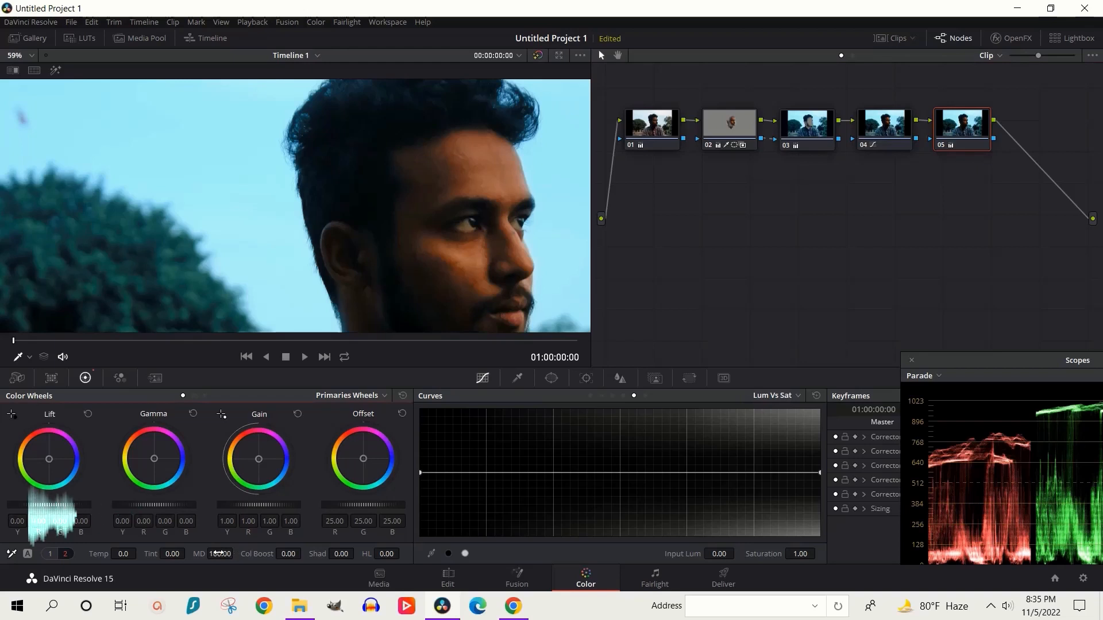
{"action": "double_click", "coordinate": [219, 554]}
{"action": "type", "text": "70"}
{"action": "key", "text": "Return"}
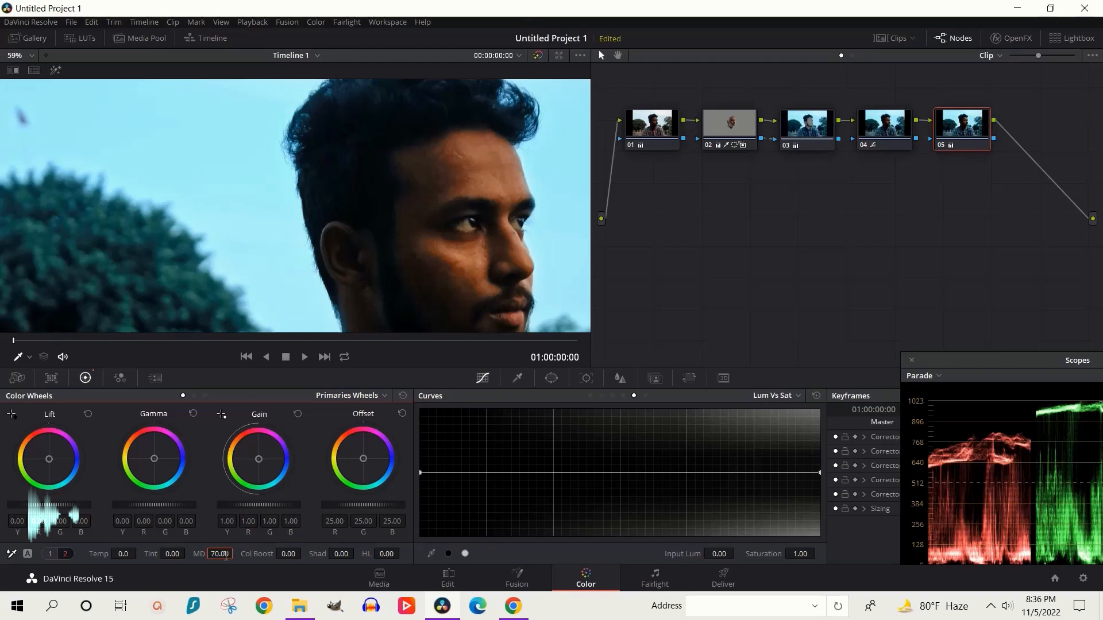
- Compare the hair and face close up with node 05 off and on
{"action": "scroll", "coordinate": [406, 249], "scroll_direction": "down", "scroll_amount": 1}
{"action": "scroll", "coordinate": [425, 244], "scroll_direction": "up", "scroll_amount": 3}
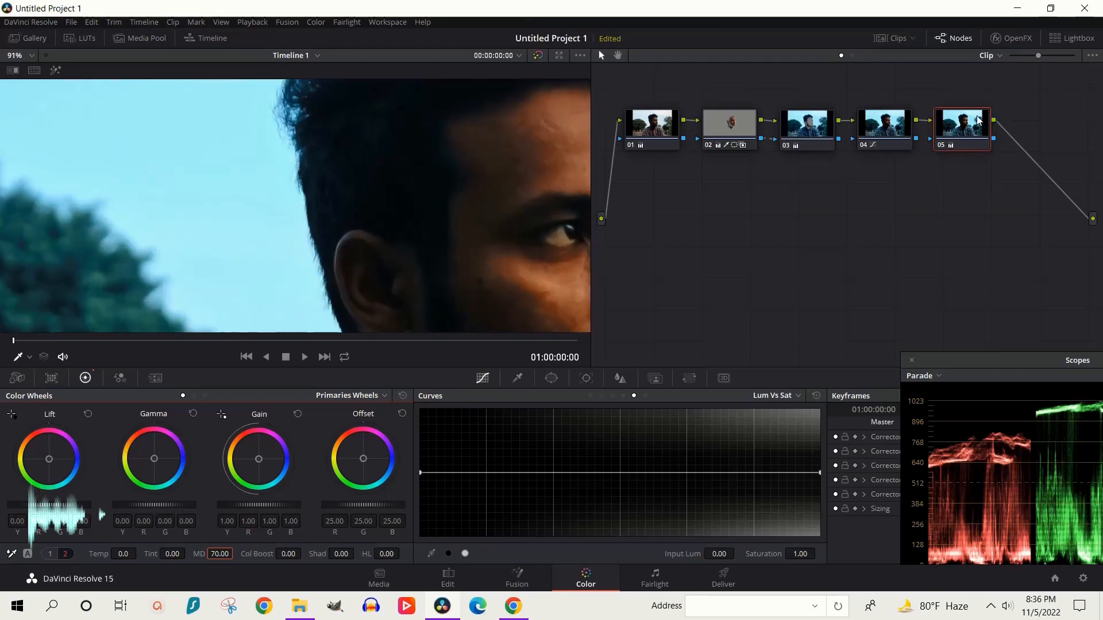
{"action": "left_click", "coordinate": [941, 145]}
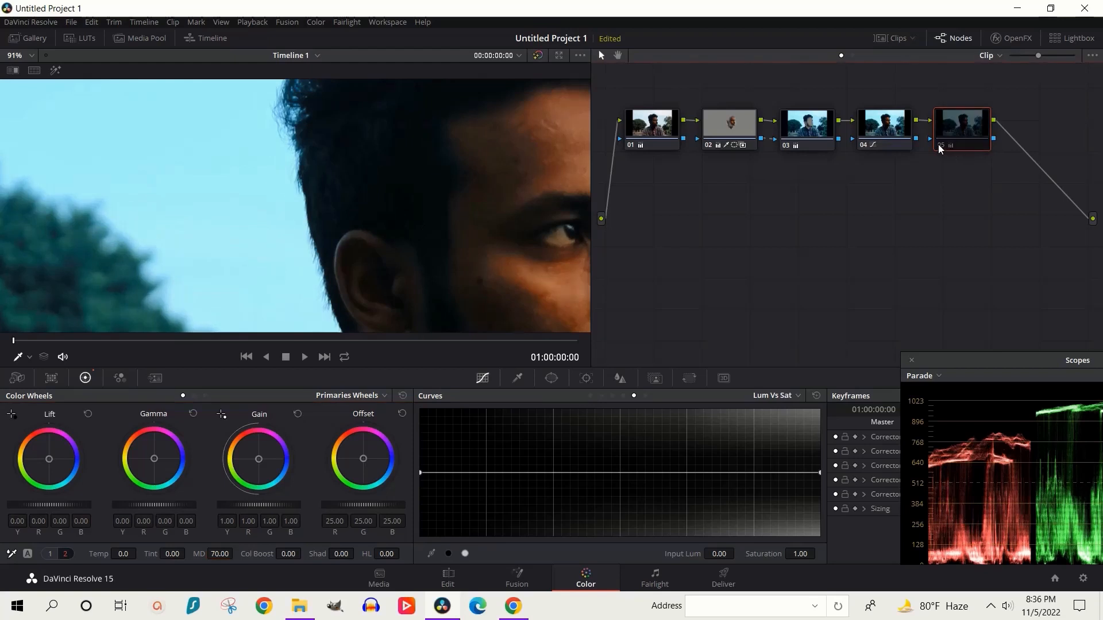
{"action": "left_click_drag", "start_coordinate": [473, 198], "coordinate": [273, 199]}
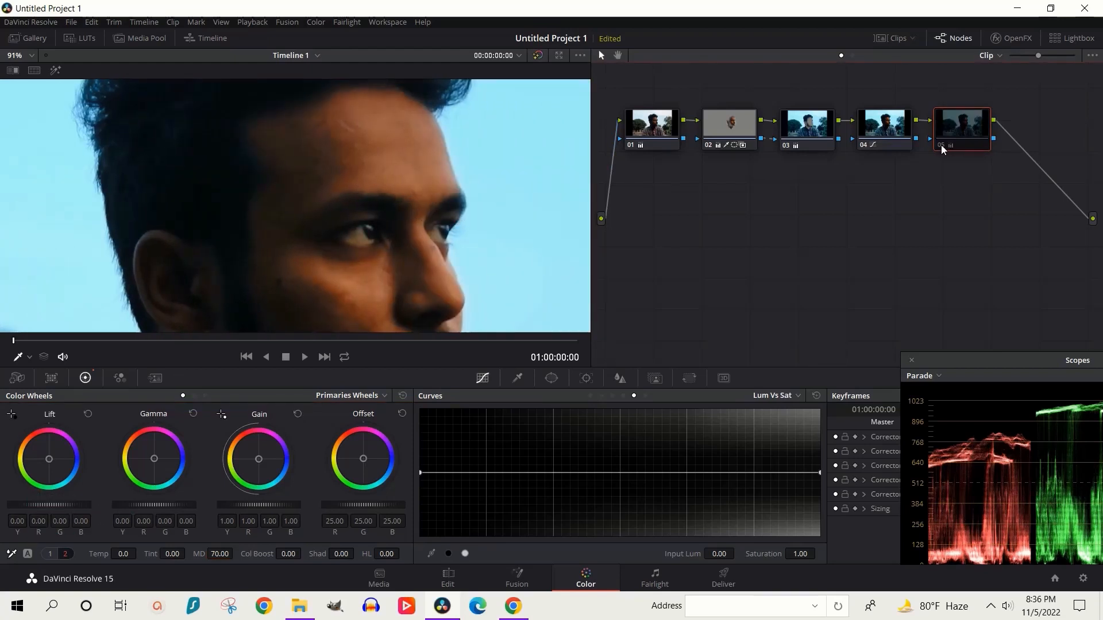
{"action": "left_click", "coordinate": [942, 144]}
{"action": "scroll", "coordinate": [343, 191], "scroll_direction": "down", "scroll_amount": 2}
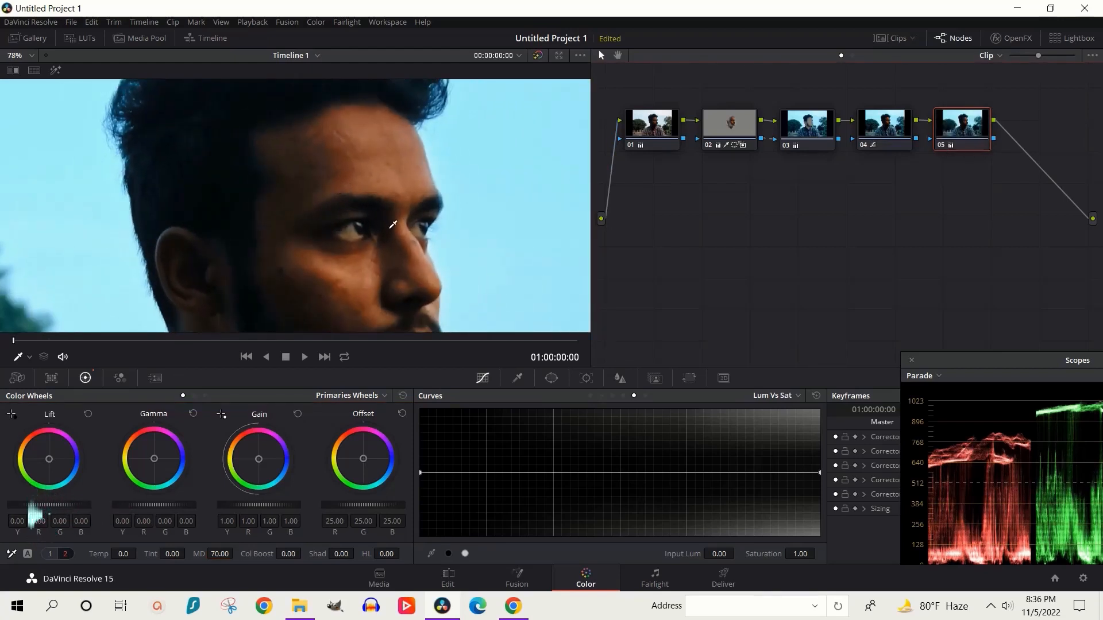
- Sharpen node 05 by lowering its linked Blur Radius to 0.47, and compare the face with the node off and on
{"action": "left_click", "coordinate": [620, 382]}
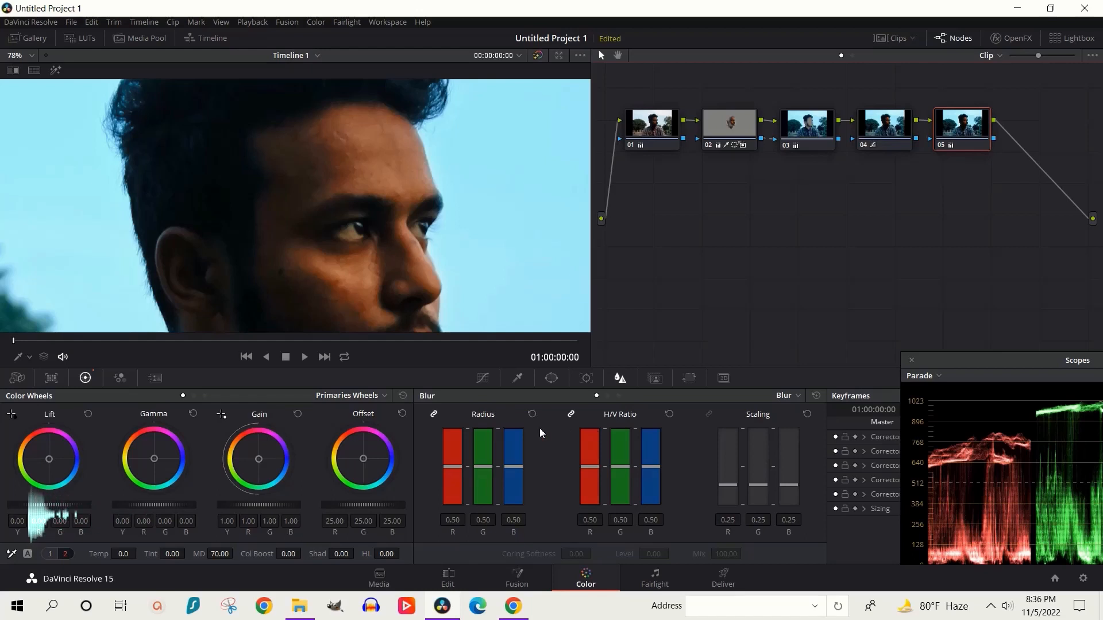
{"action": "left_click", "coordinate": [484, 467]}
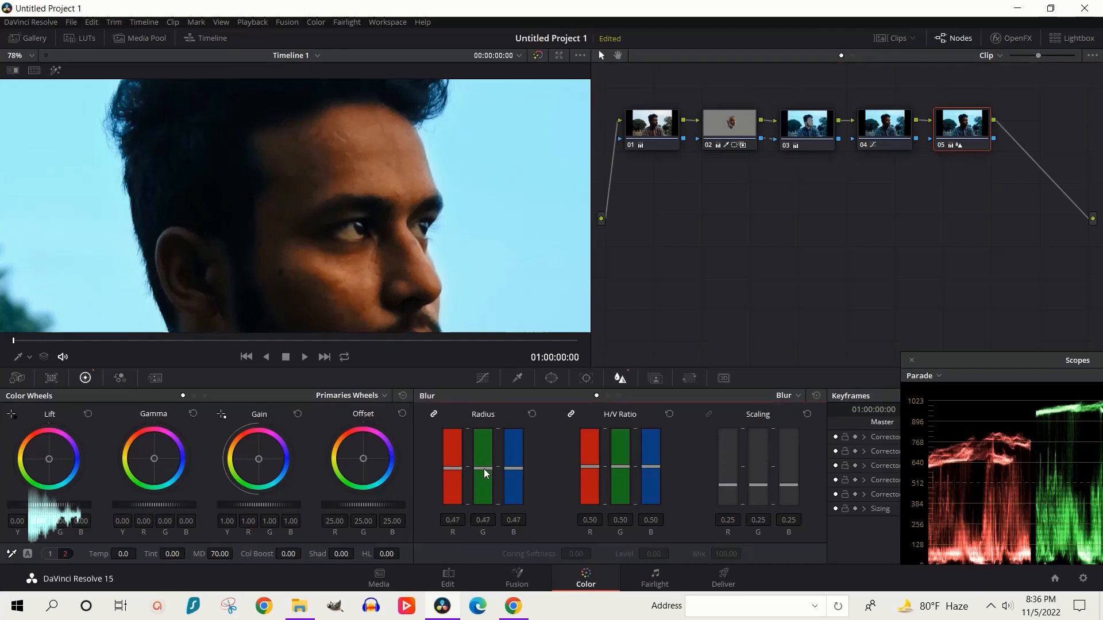
{"action": "scroll", "coordinate": [376, 268], "scroll_direction": "up", "scroll_amount": 3}
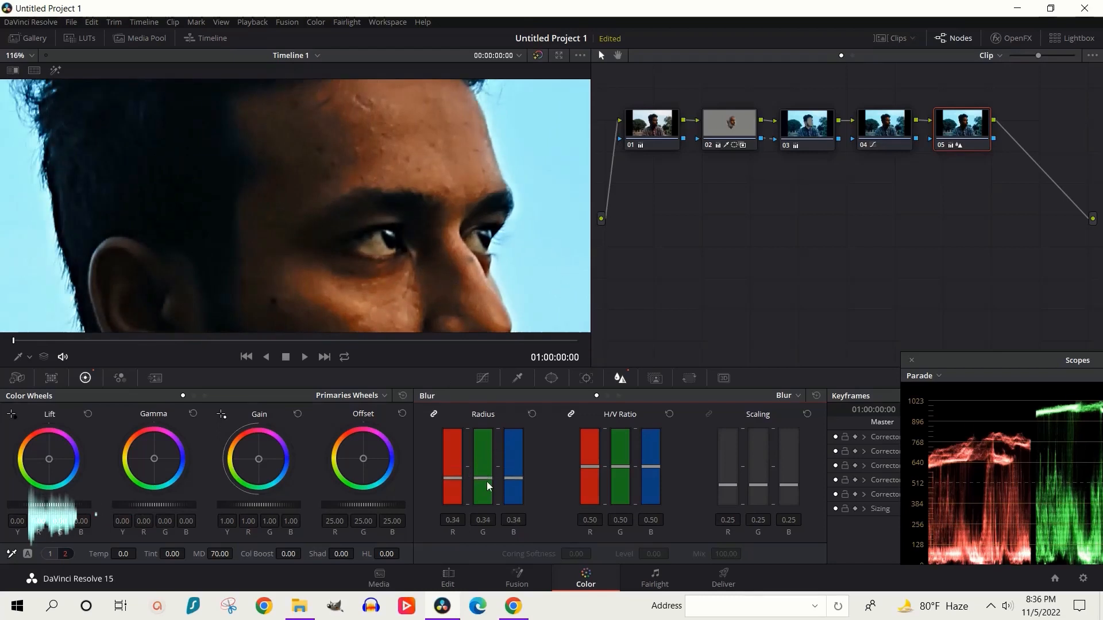
{"action": "left_click_drag", "start_coordinate": [487, 482], "coordinate": [487, 467]}
{"action": "left_click", "coordinate": [940, 148]}
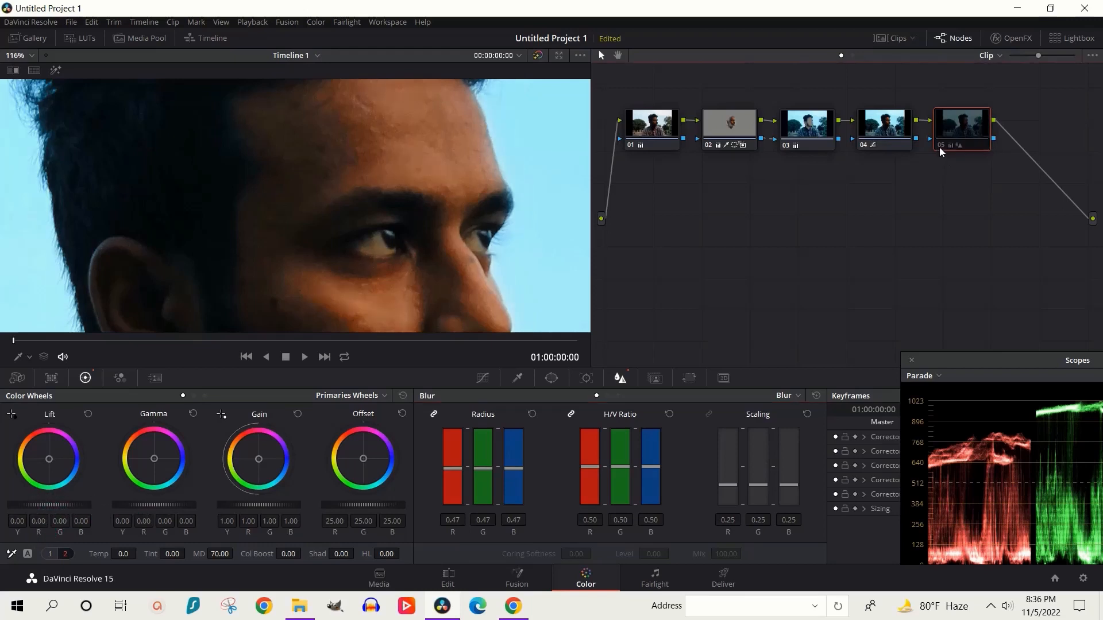
{"action": "left_click", "coordinate": [940, 147]}
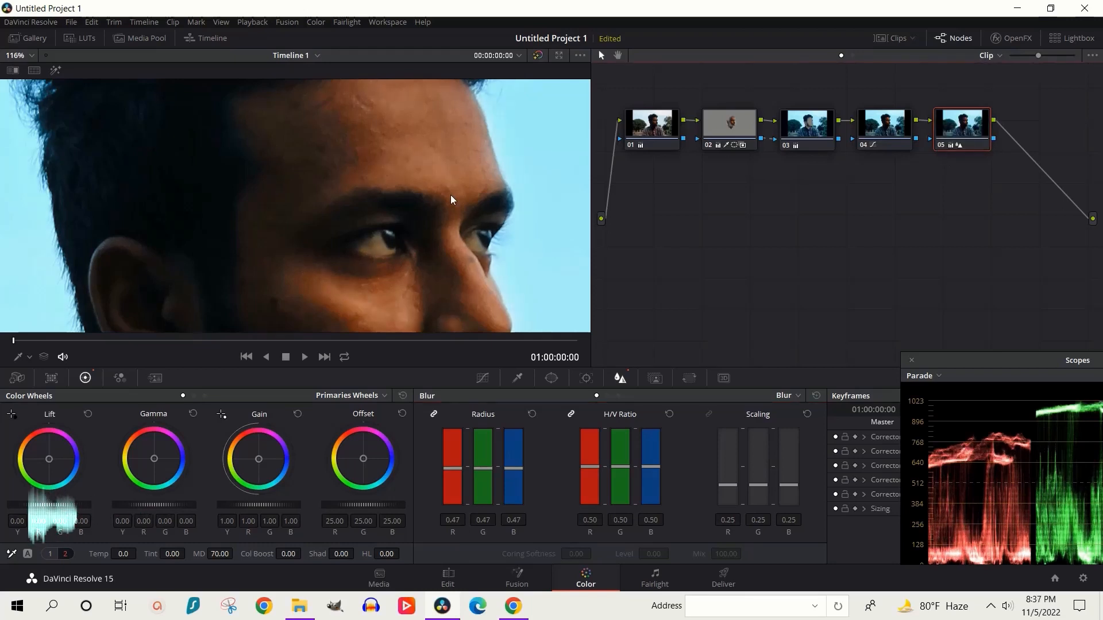
- Add a sixth serial node after node 05 and place it below the first node in the graph
{"action": "scroll", "coordinate": [402, 233], "scroll_direction": "down", "scroll_amount": 8}
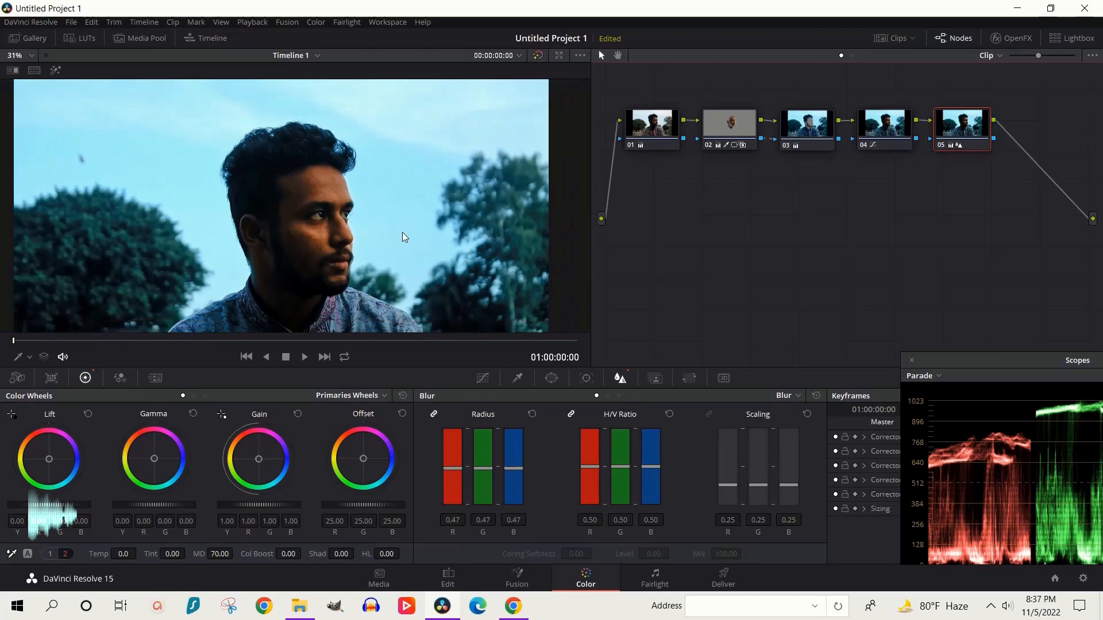
{"action": "scroll", "coordinate": [403, 227], "scroll_direction": "down", "scroll_amount": 3}
{"action": "key", "text": "alt+s"}
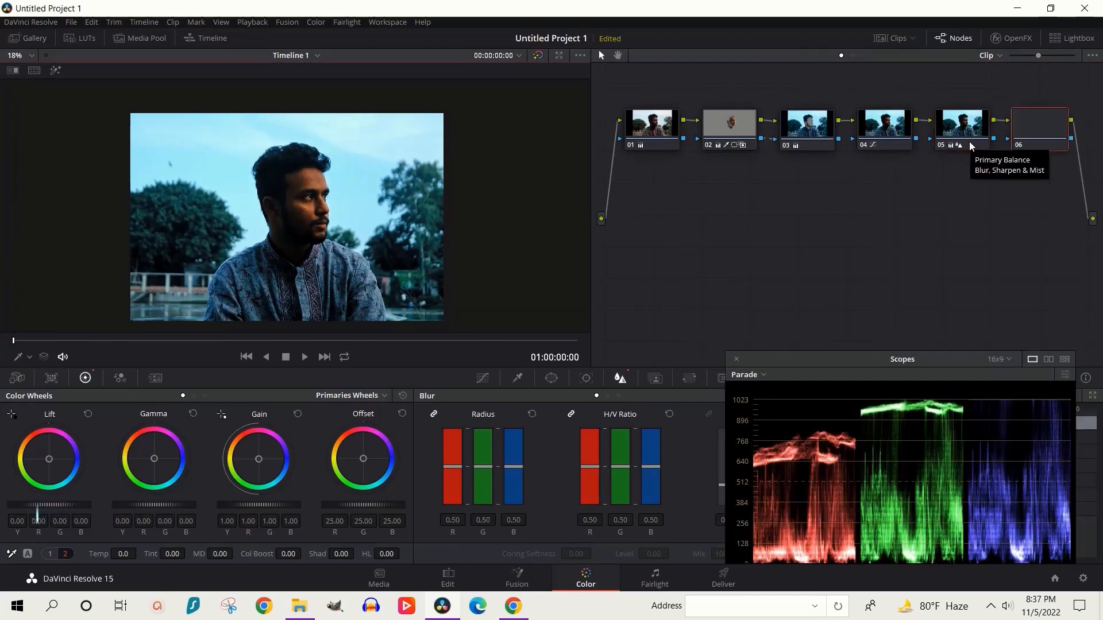
{"action": "left_click_drag", "start_coordinate": [1046, 137], "coordinate": [690, 240]}
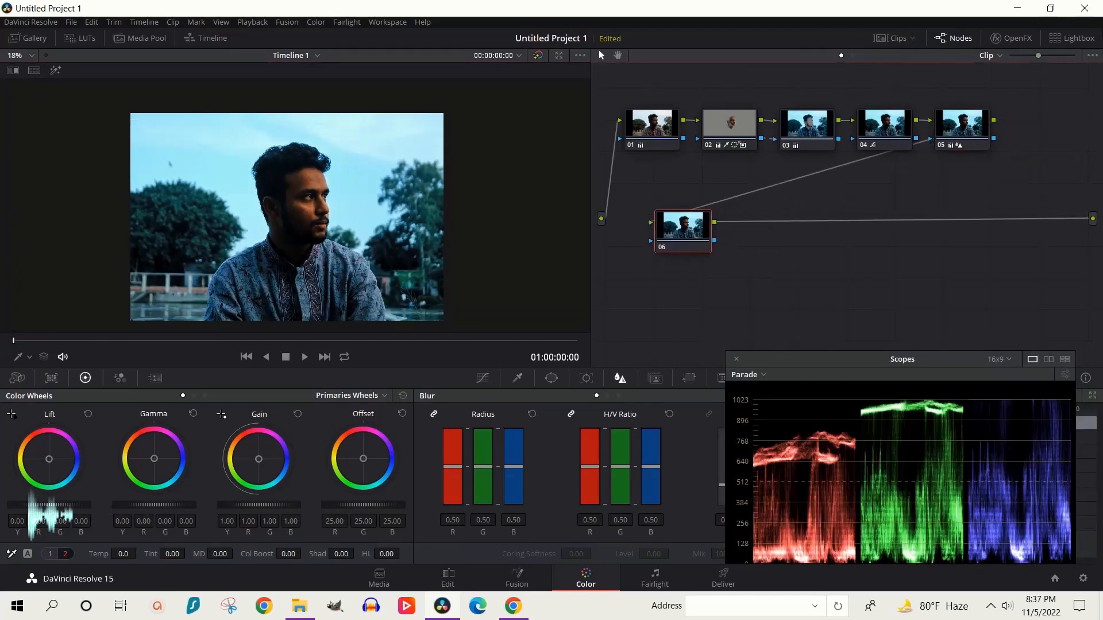
- Search the OpenFX library for glow and apply the Glow effect to node 06
{"action": "left_click", "coordinate": [1015, 38]}
{"action": "left_click", "coordinate": [943, 78]}
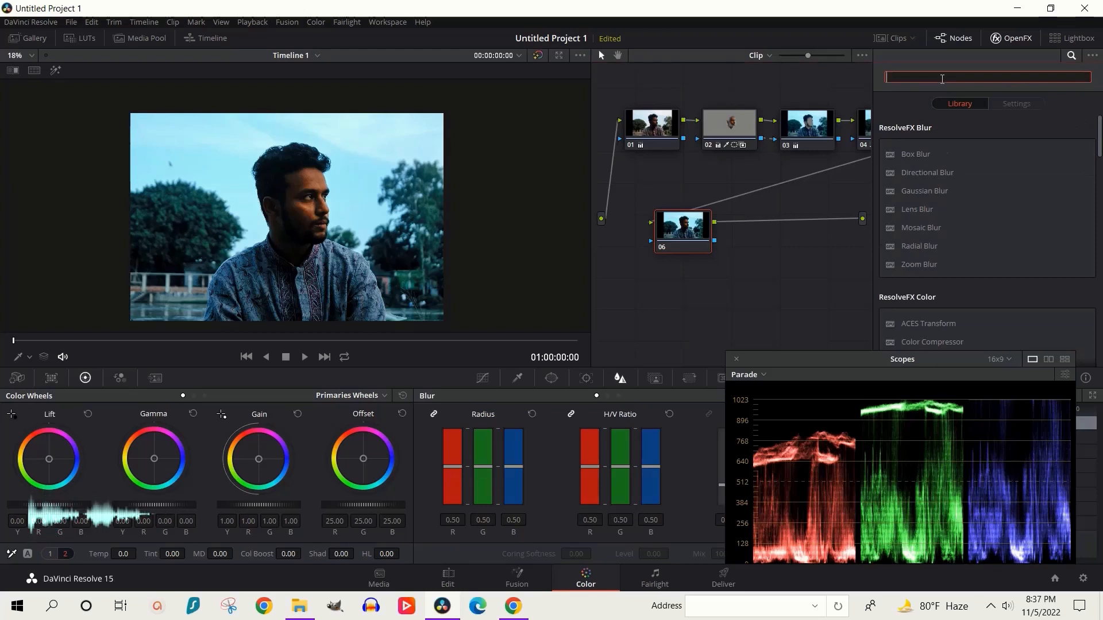
{"action": "type", "text": "gloq"}
{"action": "key", "text": "BackSpace"}
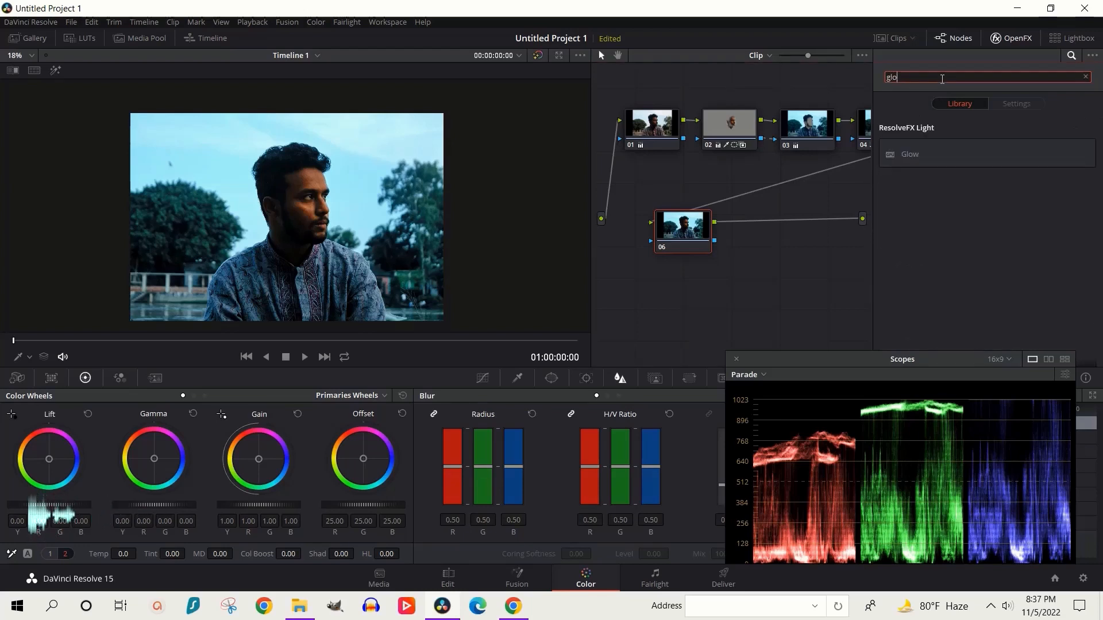
{"action": "mouse_move", "coordinate": [903, 154]}
{"action": "left_mouse_down"}
{"action": "mouse_move", "coordinate": [916, 163]}
{"action": "mouse_move", "coordinate": [817, 236]}
{"action": "mouse_move", "coordinate": [681, 232]}
{"action": "left_mouse_up"}
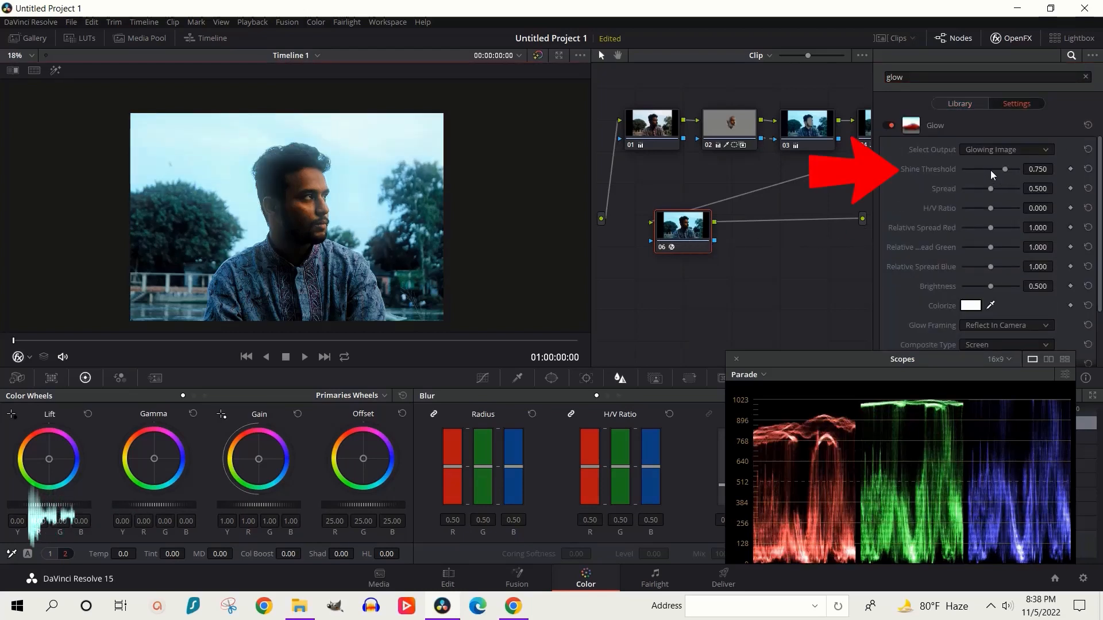
- Set the Glow effect's Shine Threshold on node 06 to 0.959 and close the effects library
{"action": "left_click_drag", "start_coordinate": [1006, 170], "coordinate": [1015, 171]}
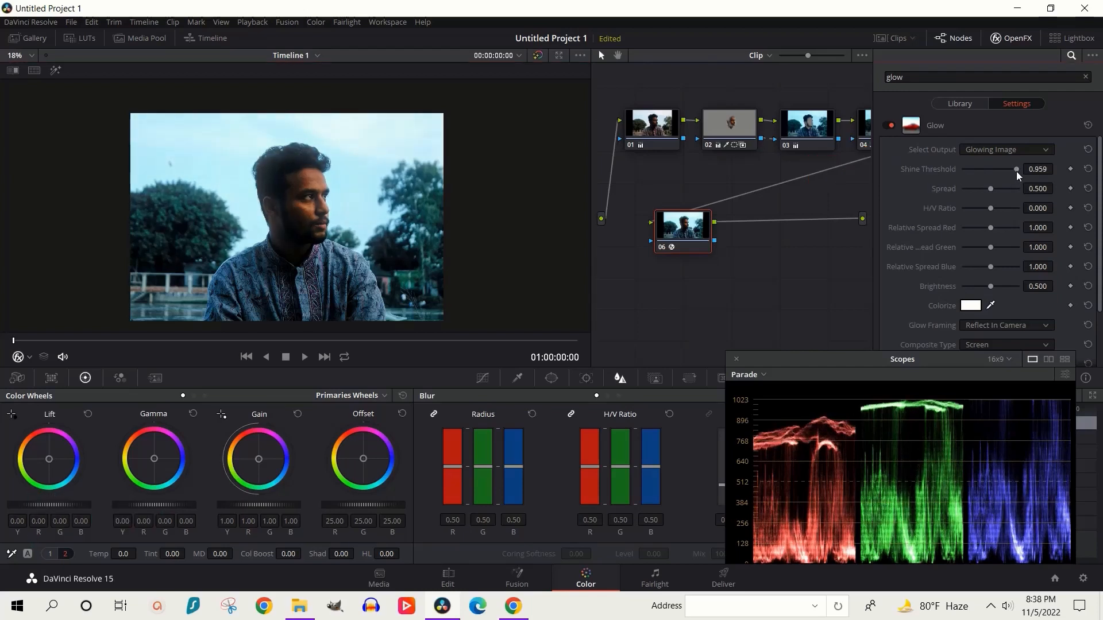
{"action": "scroll", "coordinate": [312, 233], "scroll_direction": "down", "scroll_amount": 2}
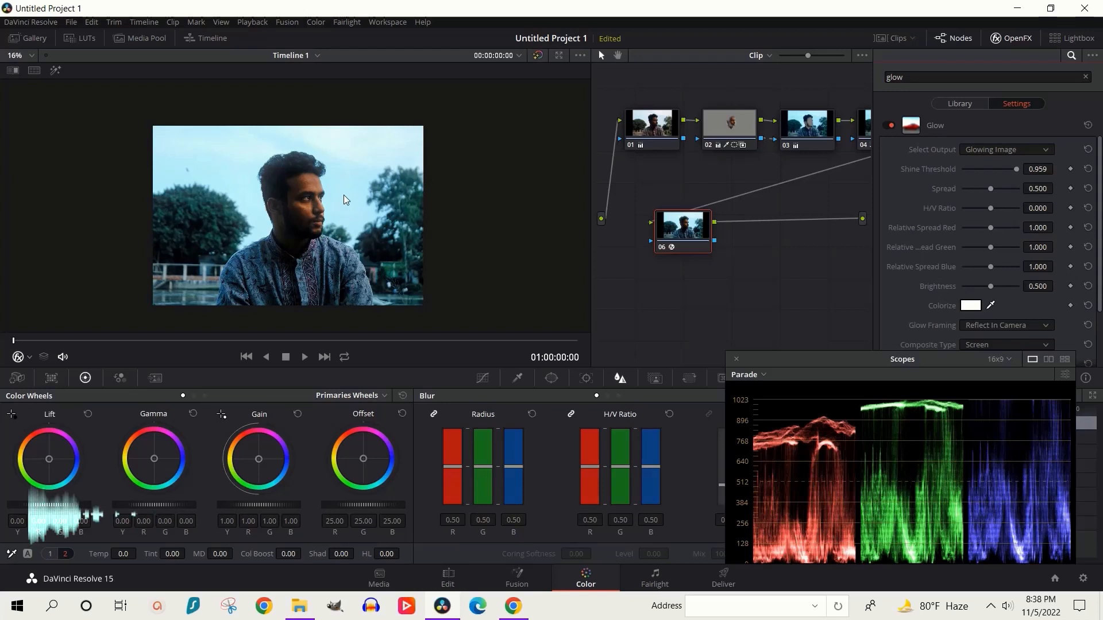
{"action": "left_click", "coordinate": [1011, 38]}
- Compare the portrait with the Glow node 06 off and on, and examine the graded image at different magnifications
{"action": "left_click", "coordinate": [661, 249]}
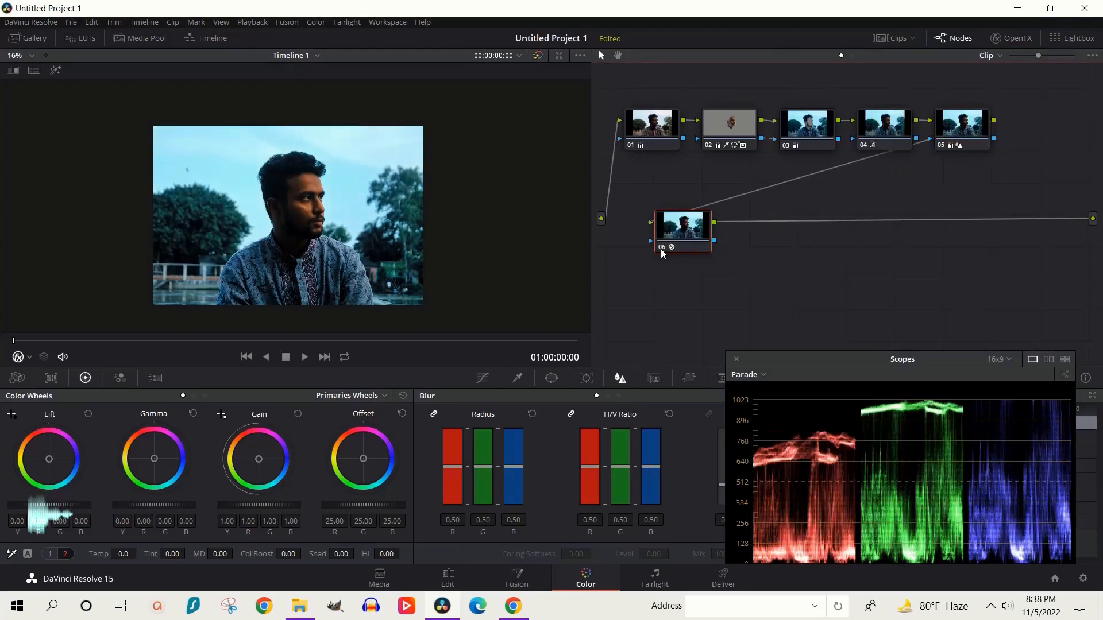
{"action": "scroll", "coordinate": [251, 240], "scroll_direction": "down", "scroll_amount": 4}
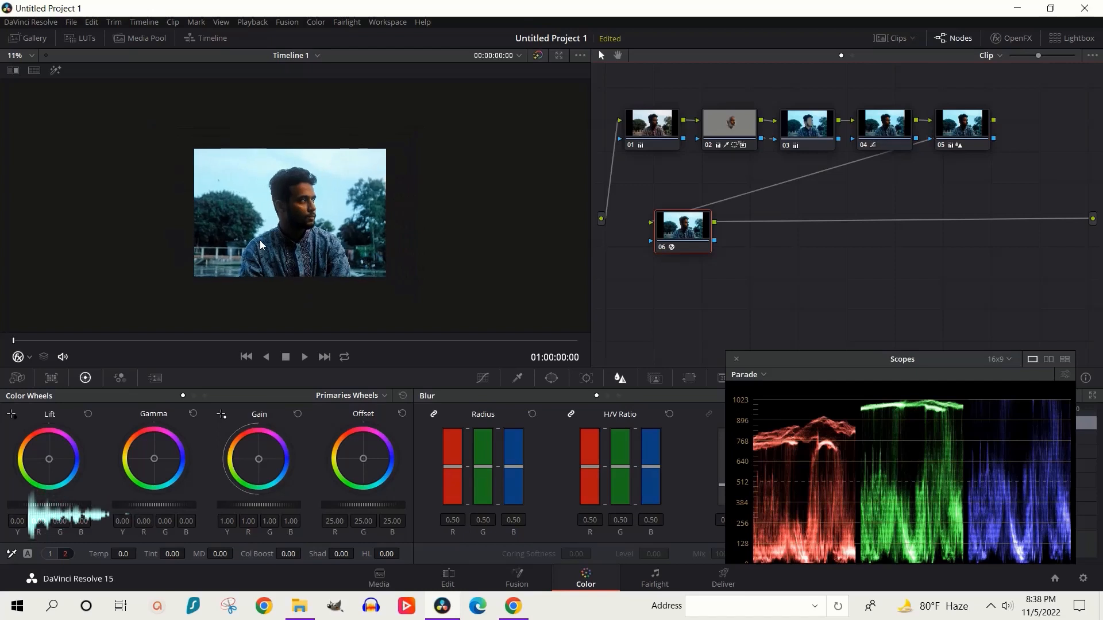
{"action": "scroll", "coordinate": [330, 227], "scroll_direction": "up", "scroll_amount": 3}
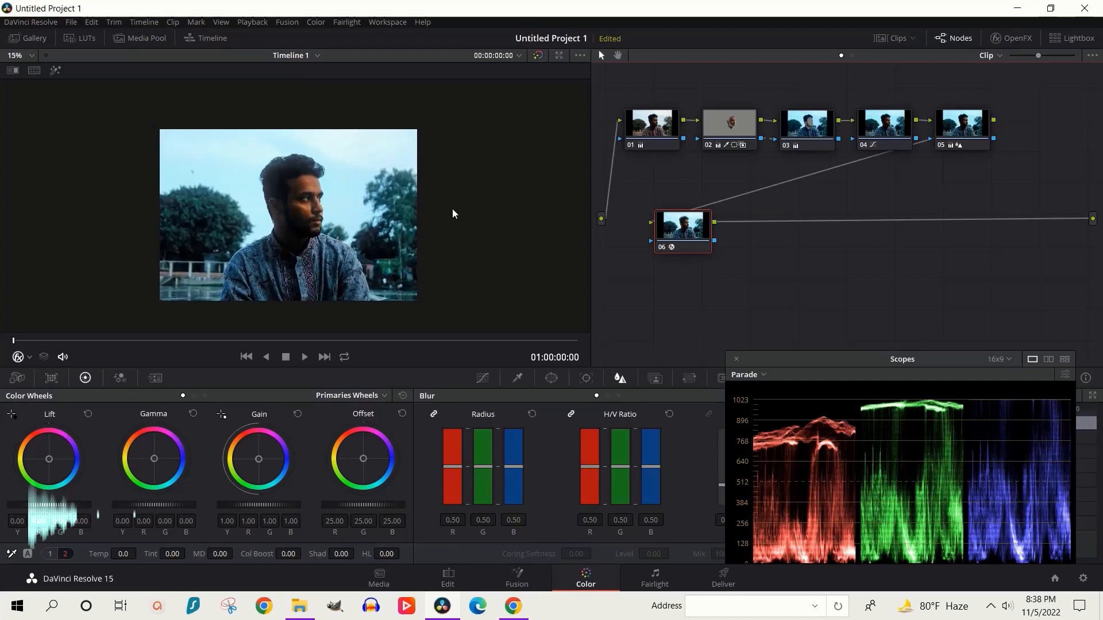
{"action": "scroll", "coordinate": [310, 203], "scroll_direction": "up", "scroll_amount": 2}
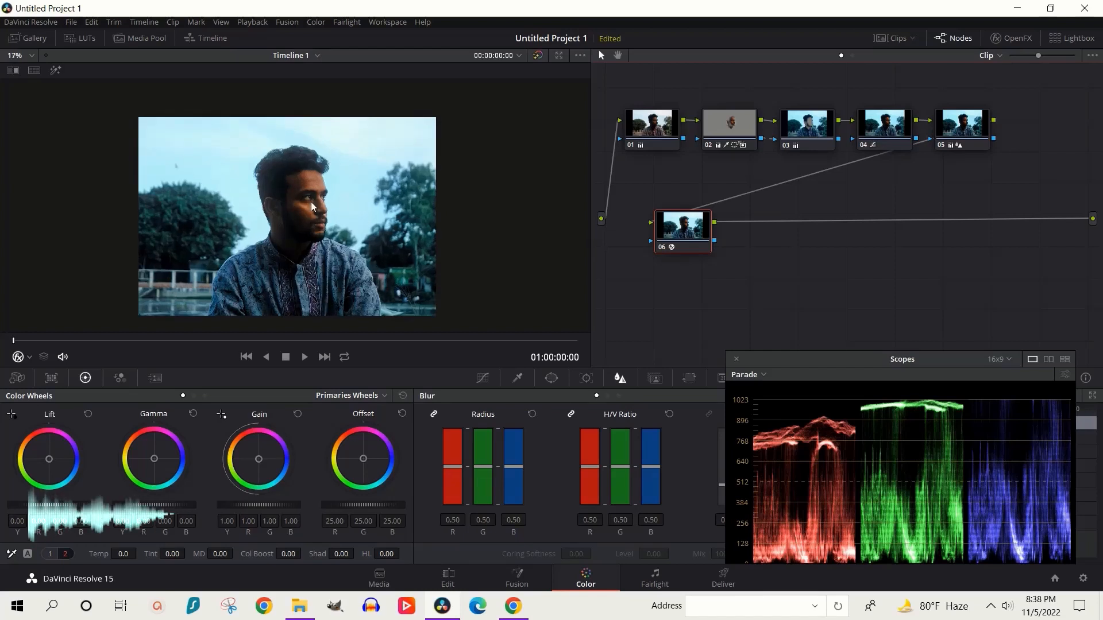
{"action": "scroll", "coordinate": [310, 208], "scroll_direction": "down", "scroll_amount": 3}
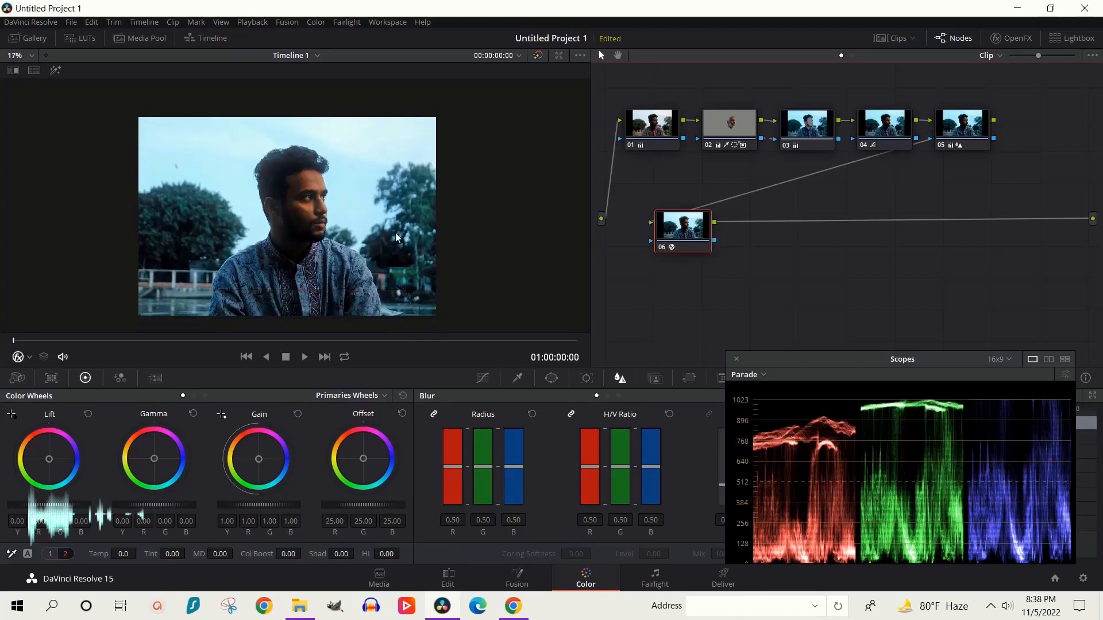
- Grab a still of the graded portrait and show it in the still gallery
{"action": "right_click", "coordinate": [289, 205]}
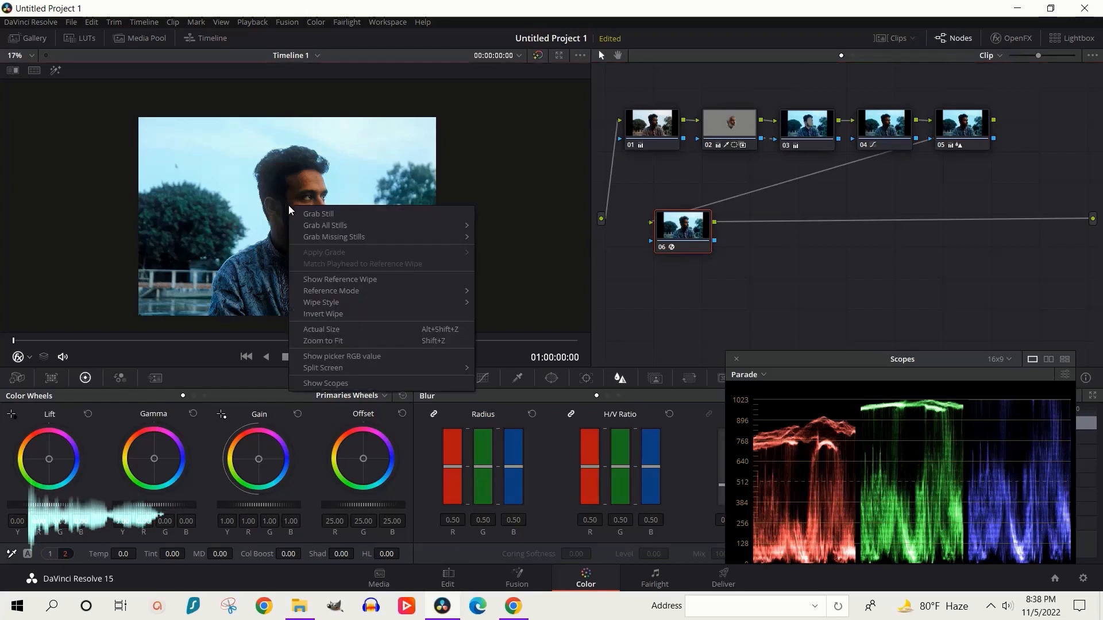
{"action": "left_click", "coordinate": [316, 215]}
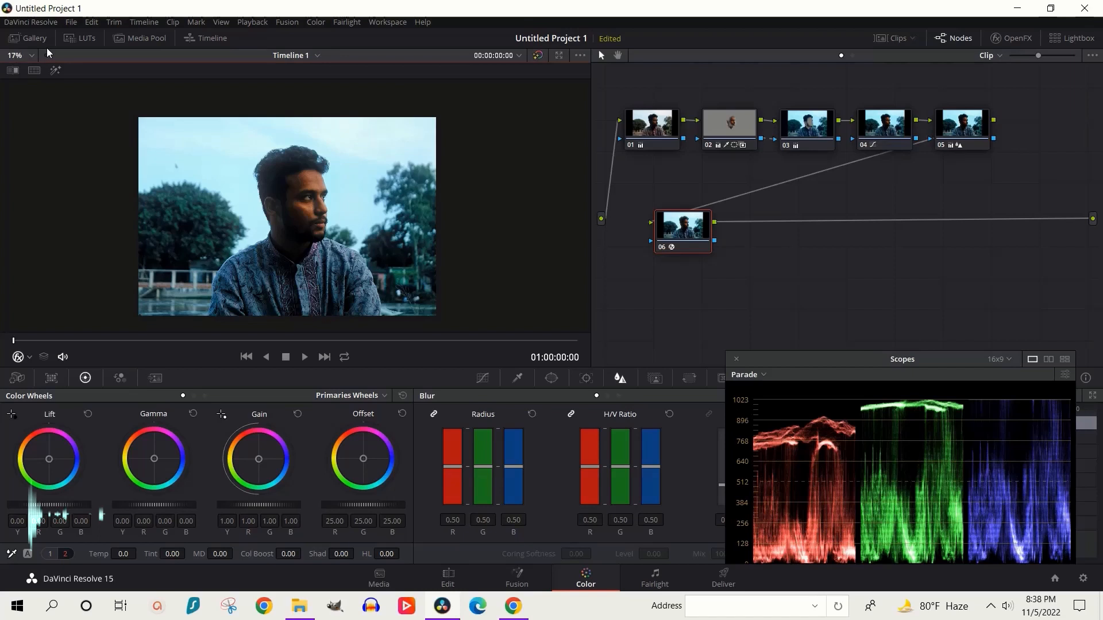
{"action": "left_click", "coordinate": [32, 39]}
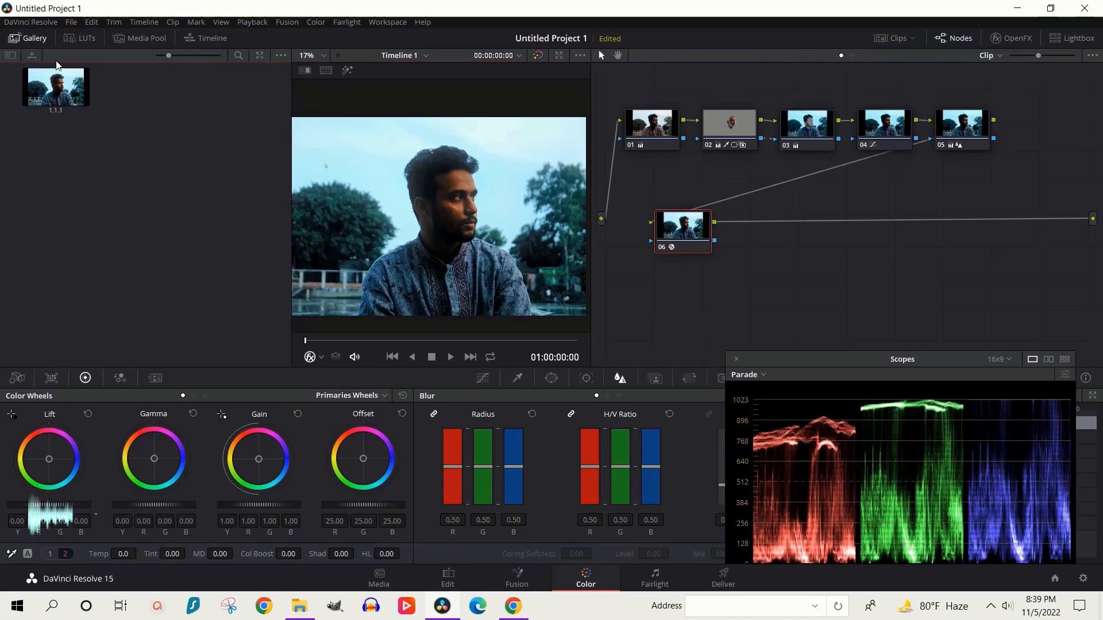
- Export the grabbed still with display LUT to the "get going videos" folder as a PNG file, using the person's first name as file name
{"action": "right_click", "coordinate": [62, 103]}
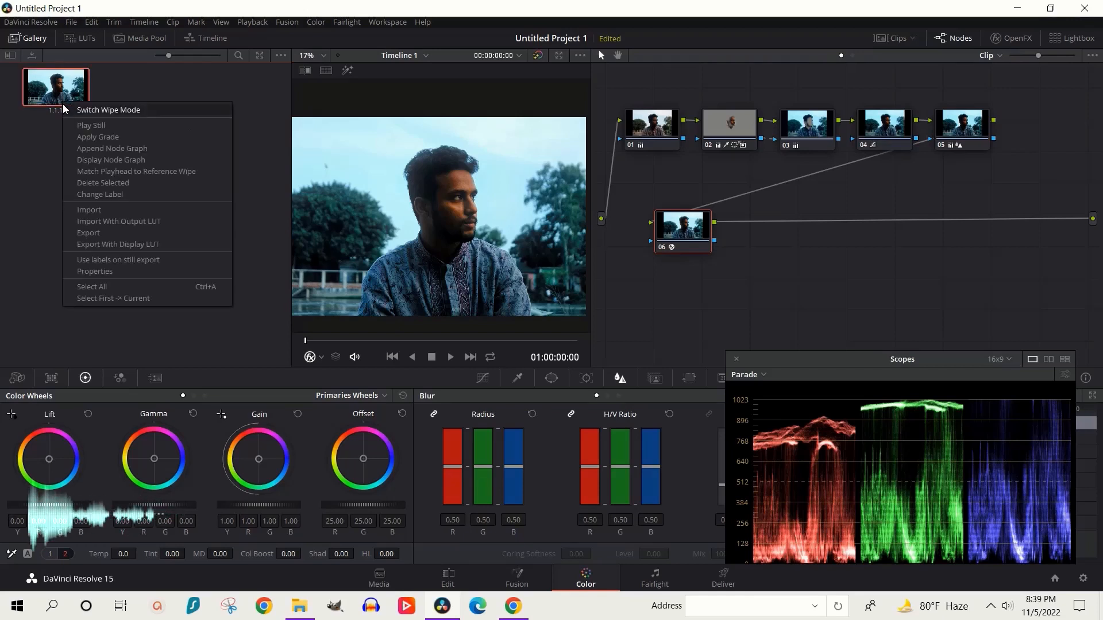
{"action": "left_click", "coordinate": [133, 247]}
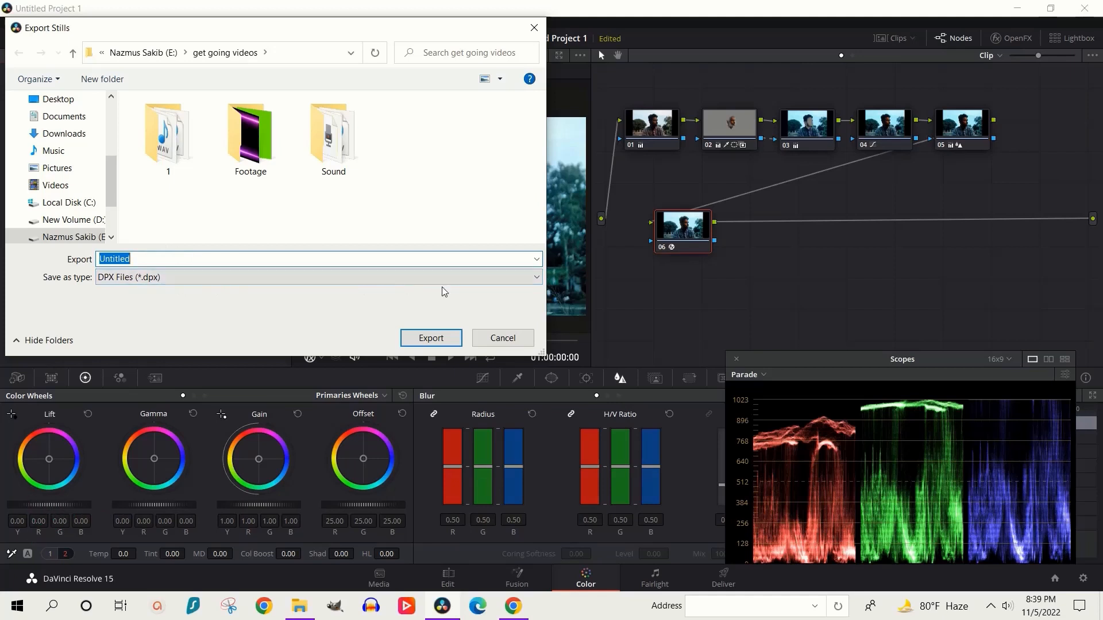
{"action": "left_click", "coordinate": [534, 281]}
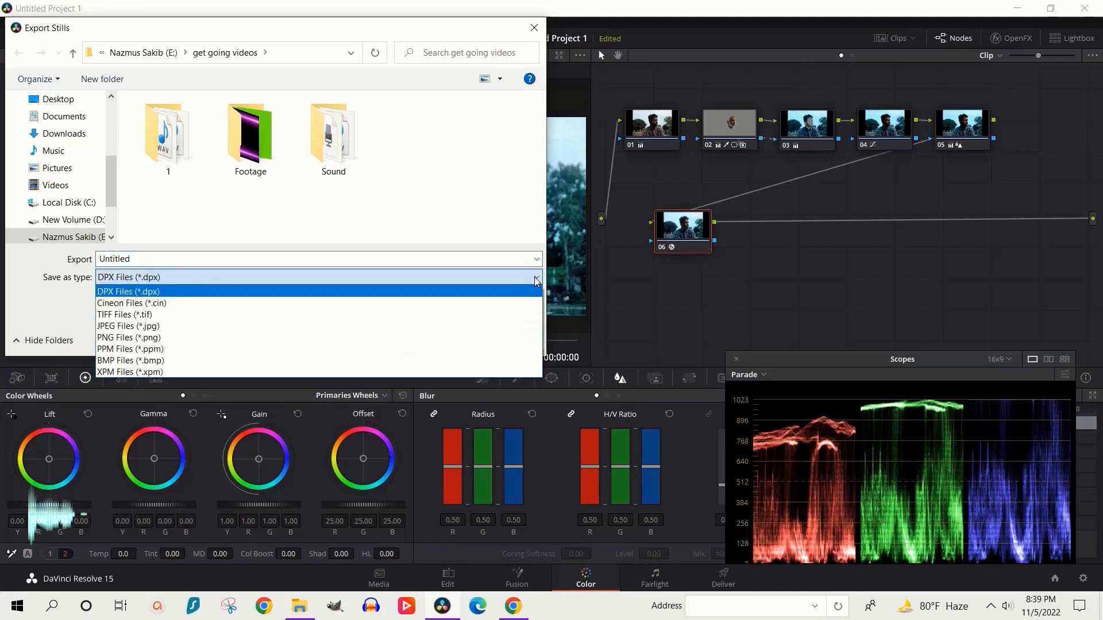
{"action": "left_click", "coordinate": [186, 337]}
{"action": "double_click", "coordinate": [119, 257]}
{"action": "type", "text": "ko"}
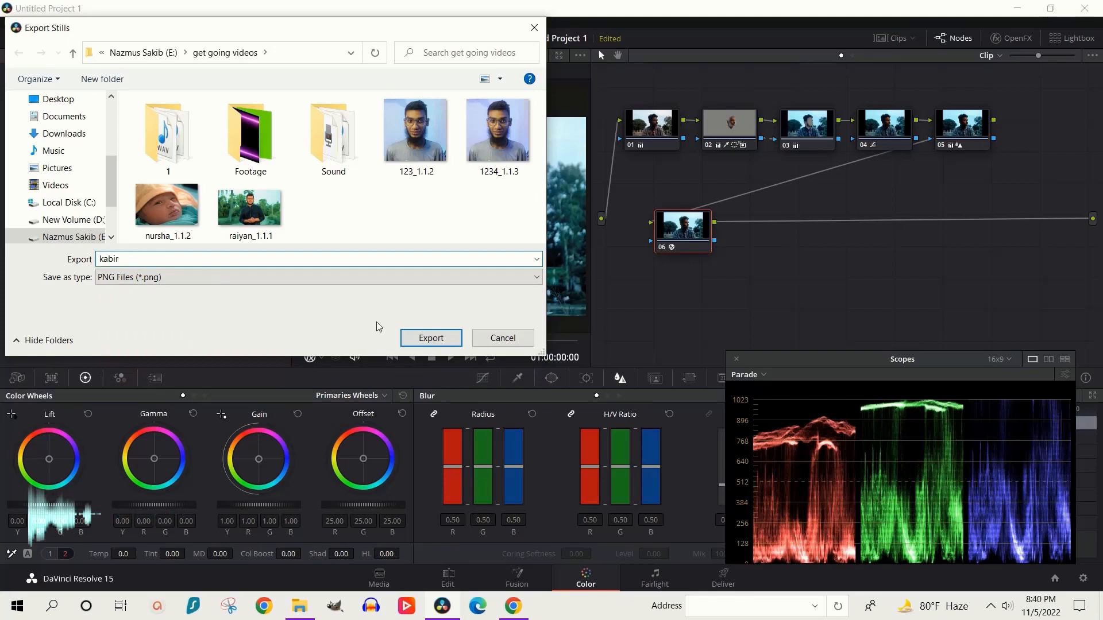
{"action": "left_click", "coordinate": [425, 348]}
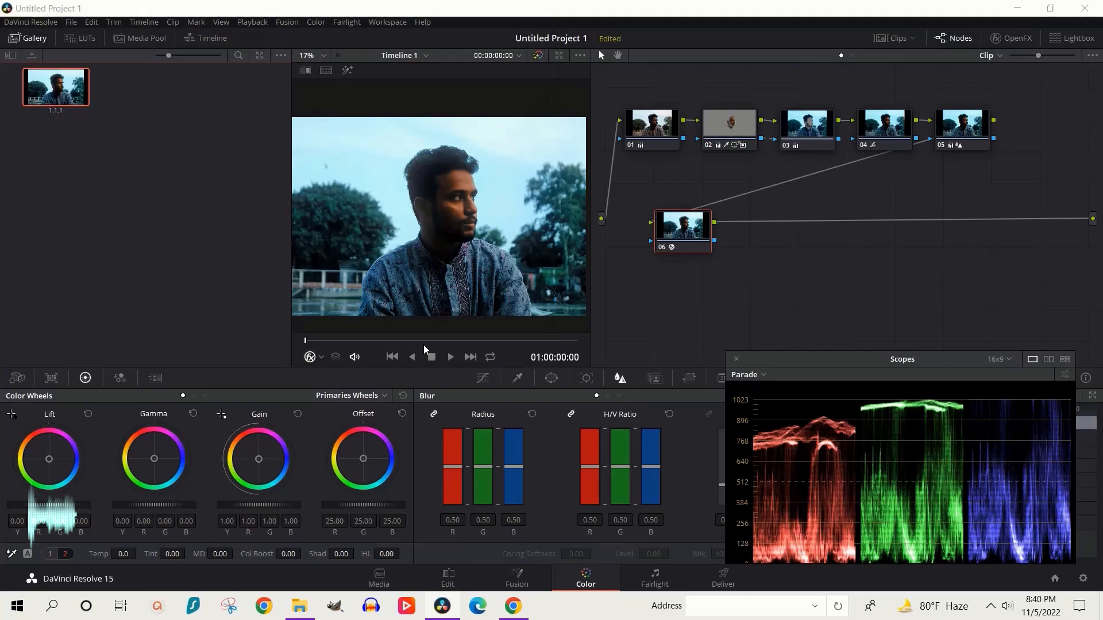